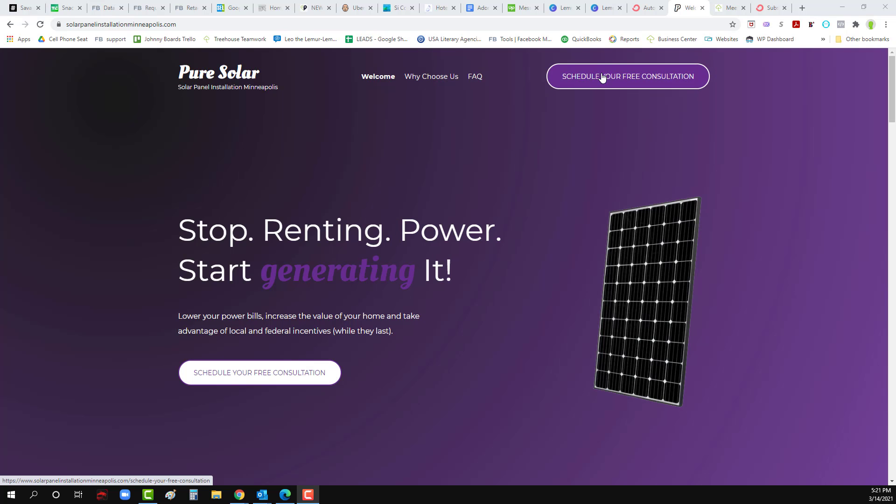
Step: Scroll up and down through the current page to review it
scroll(375, 372, "down", 12)
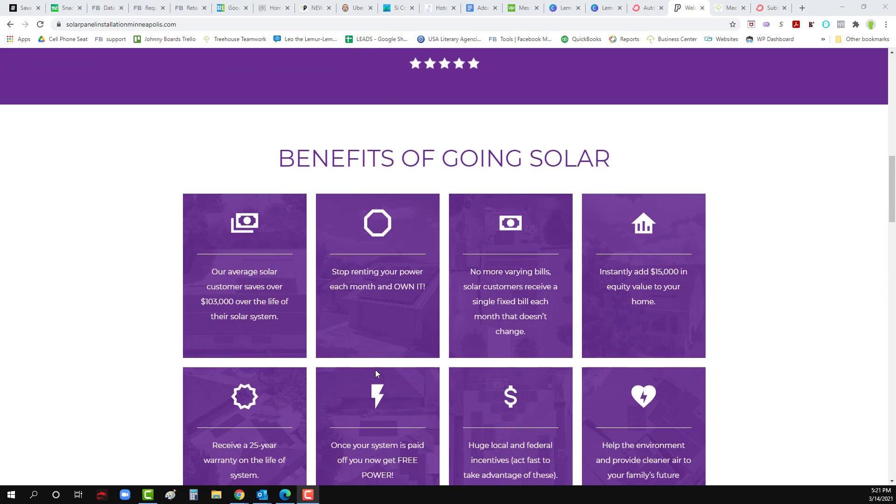
scroll(375, 370, "down", 20)
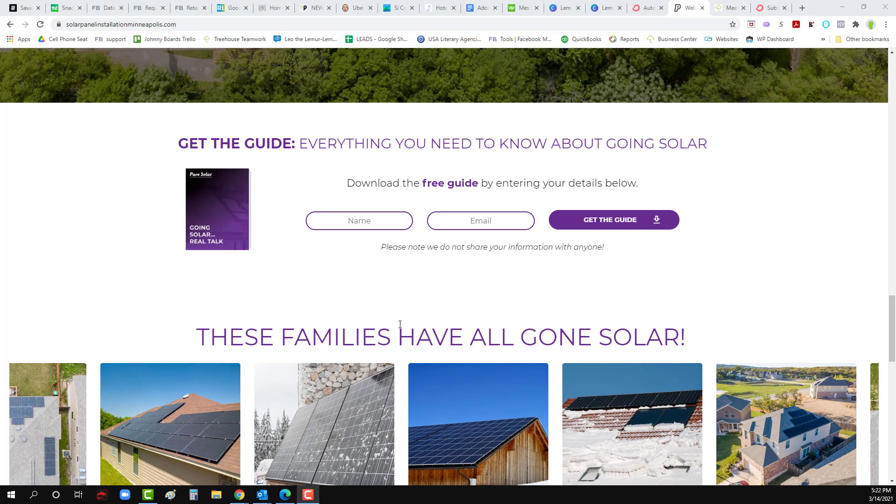
scroll(399, 323, "up", 20)
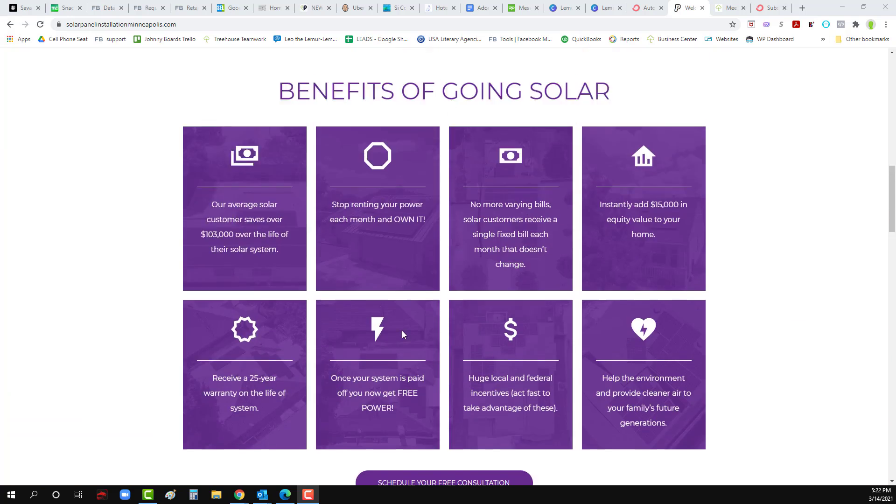
scroll(404, 335, "down", 9)
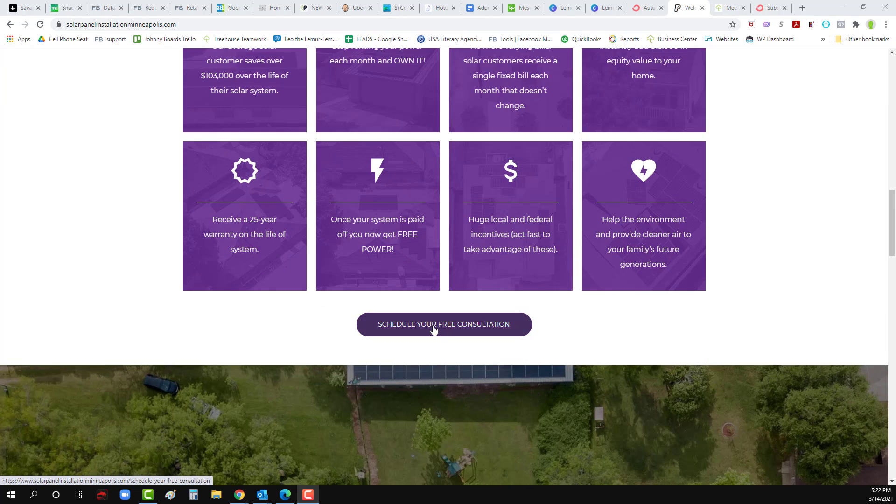
scroll(432, 330, "up", 5)
scroll(439, 338, "up", 15)
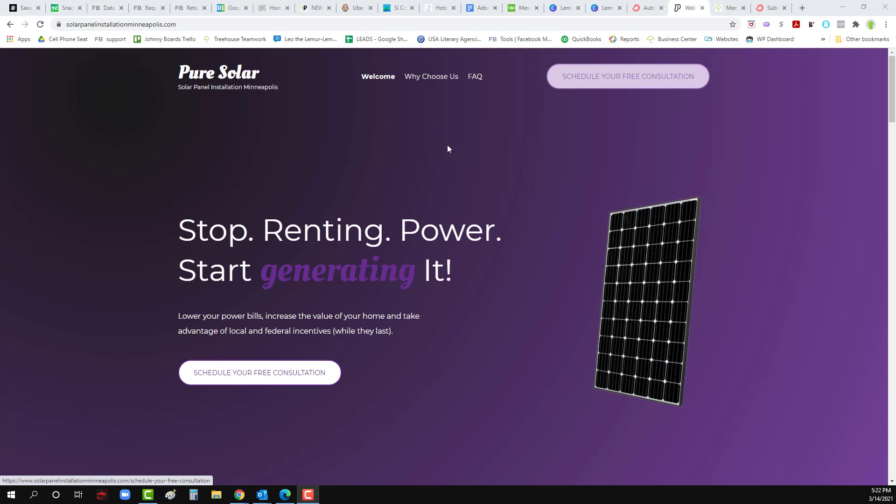
scroll(419, 306, "down", 5)
scroll(419, 303, "down", 18)
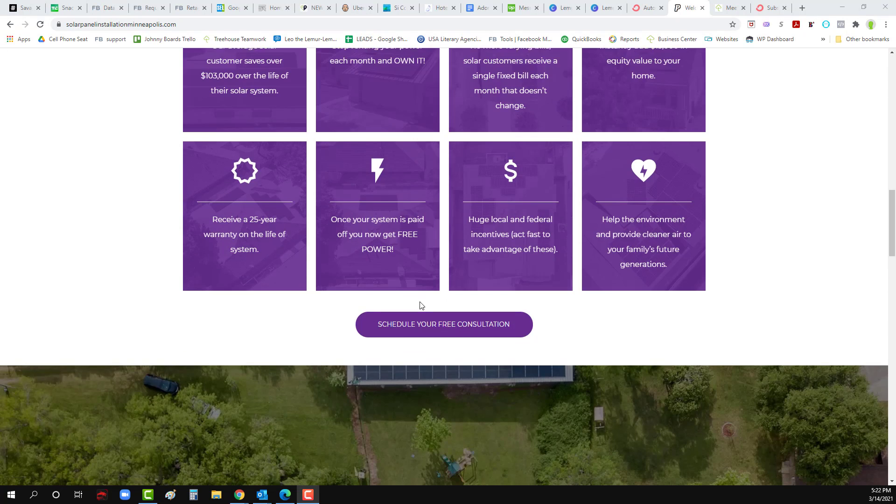
scroll(420, 303, "down", 10)
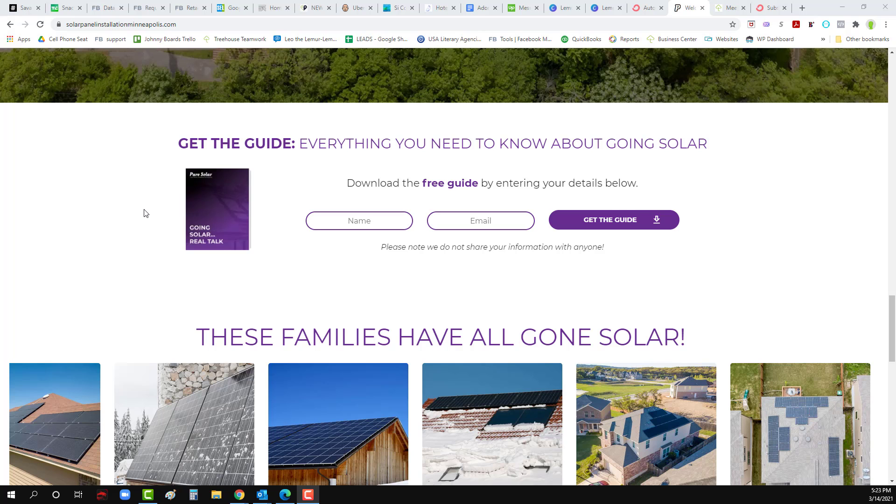
scroll(254, 345, "up", 15)
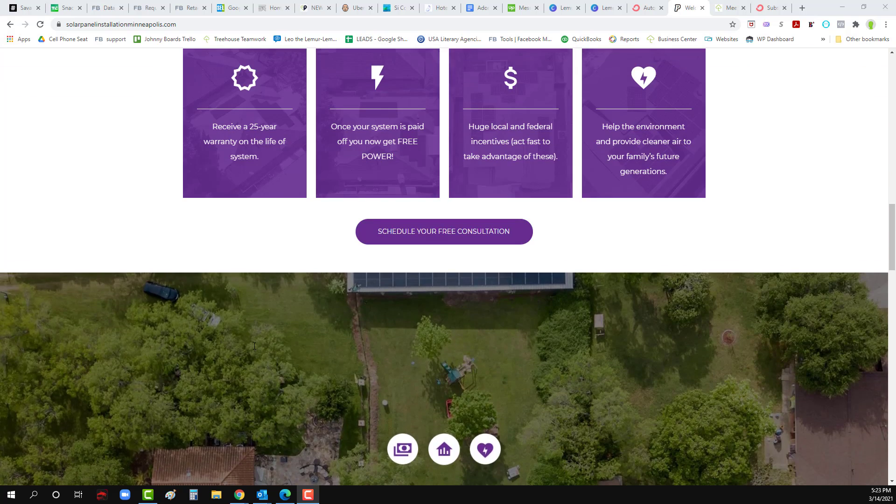
scroll(255, 345, "up", 10)
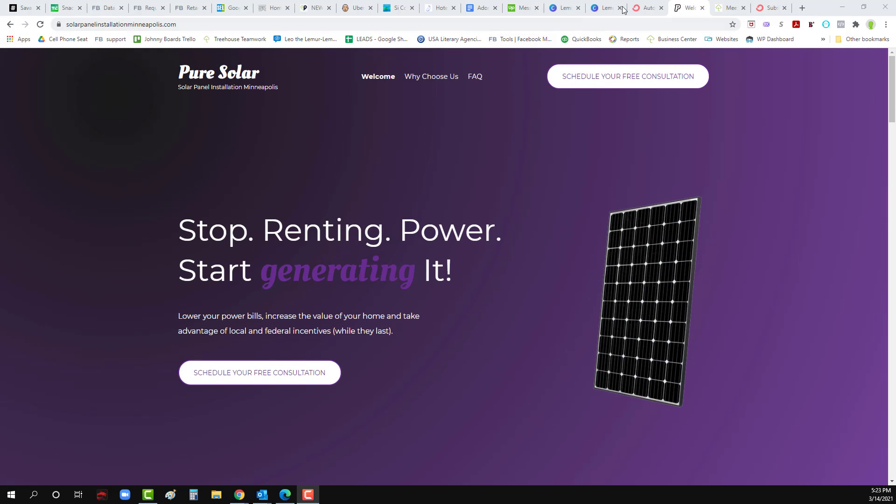
Step: Go to convertkit.com in the ConvertKit tab and log in to the app
left_click(781, 10)
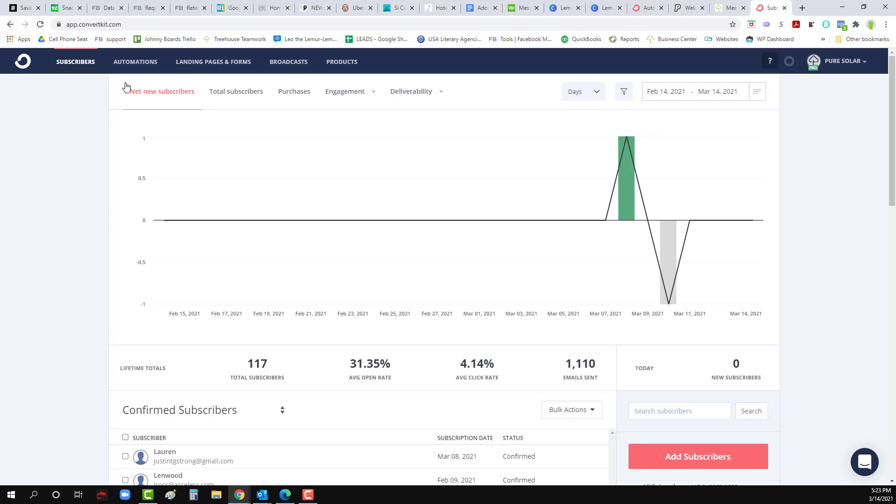
left_click(142, 24)
type("conv")
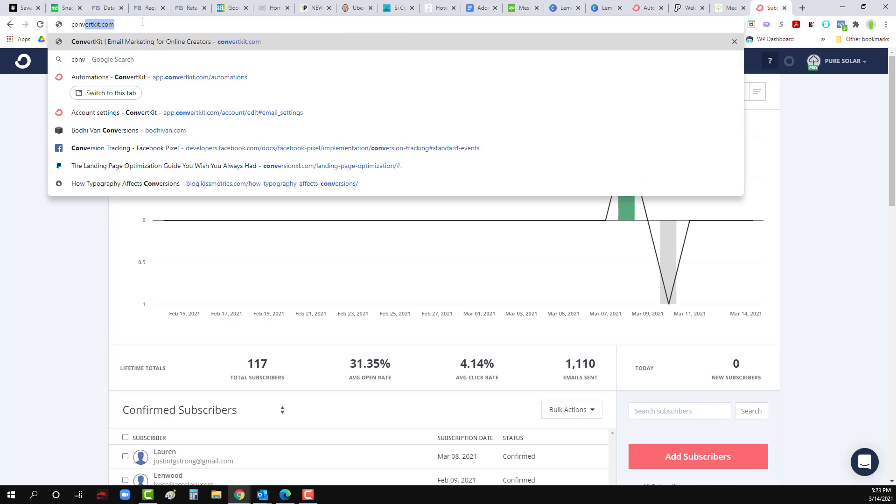
key("Return")
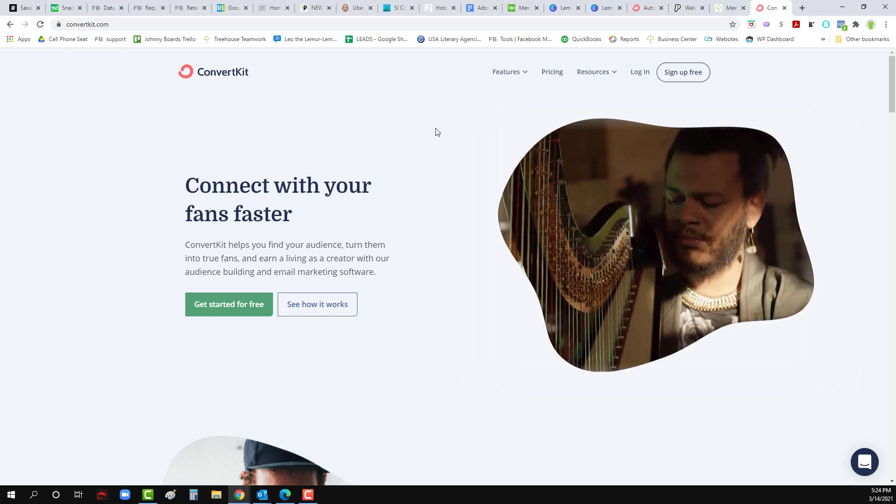
left_click(638, 73)
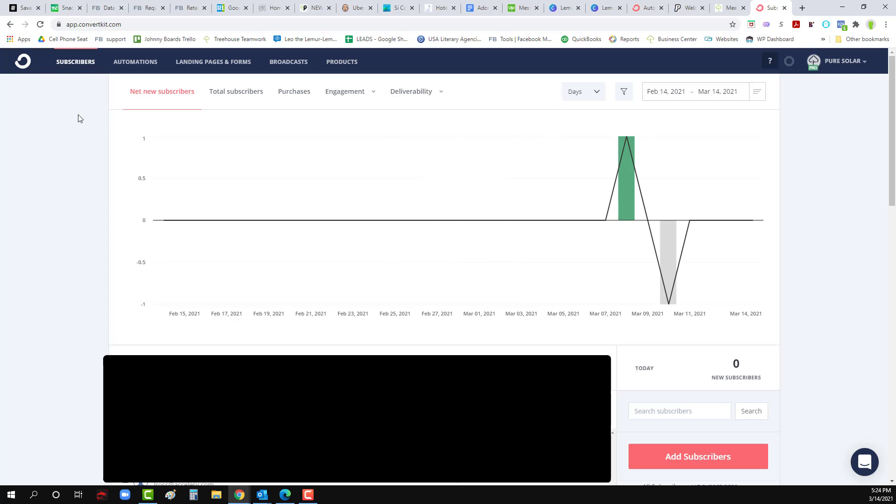
Step: Review the Email sending page in Account settings, then open the Visual Automations list
left_click(850, 69)
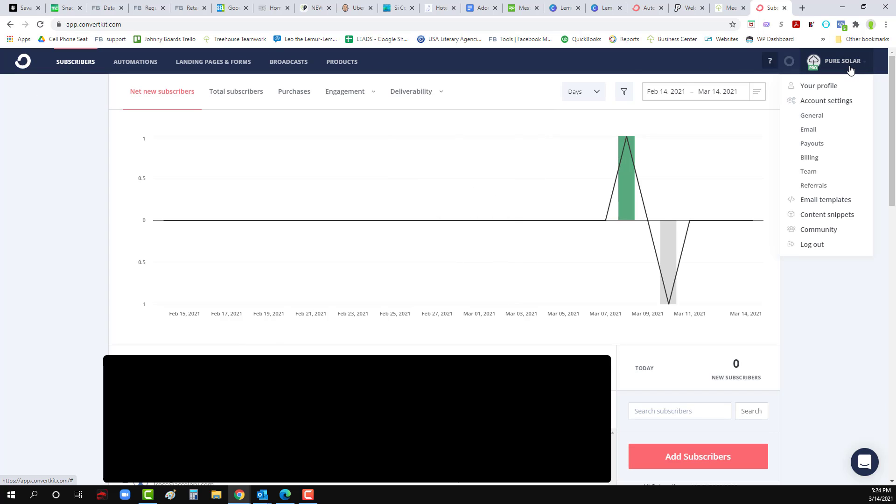
left_click(828, 100)
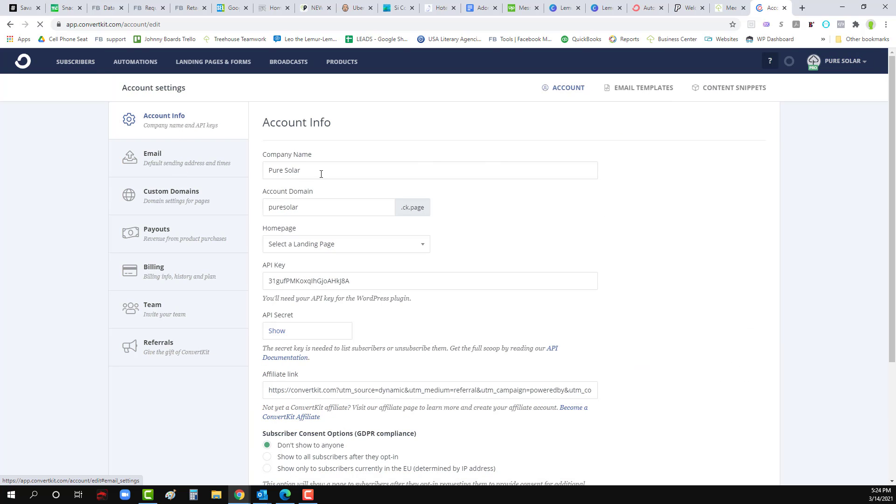
left_click(172, 170)
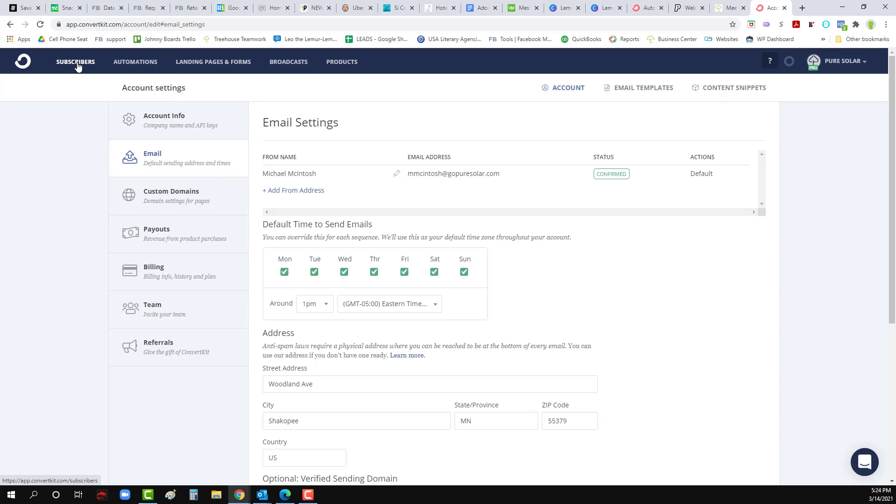
left_click(131, 64)
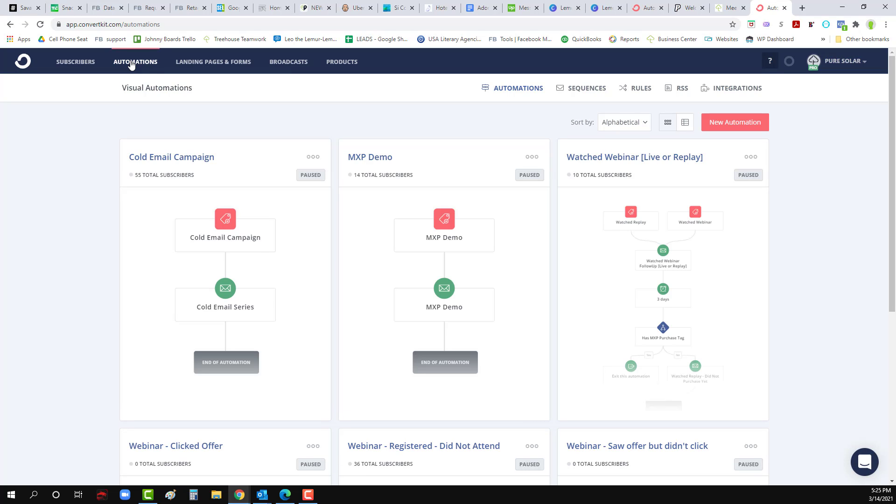
Step: Start a from-scratch automation with an 'Is added to a tag' trigger, checking the site's guide signup form
left_click(736, 125)
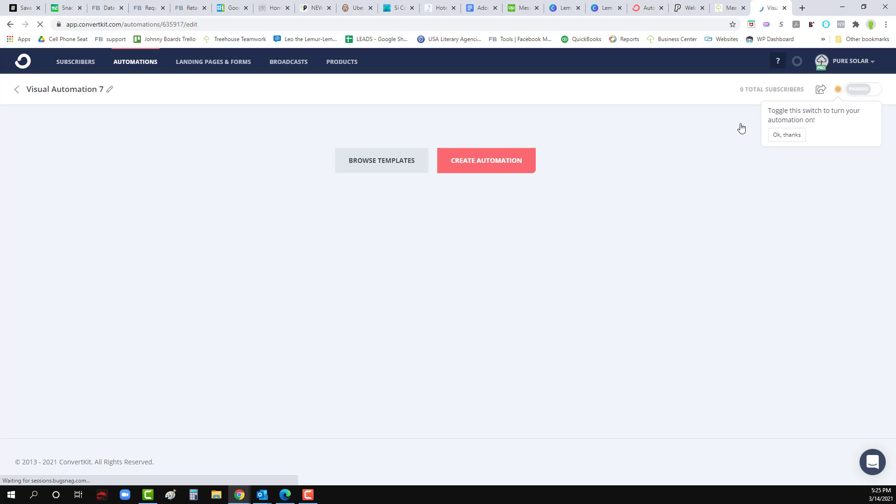
left_click(471, 166)
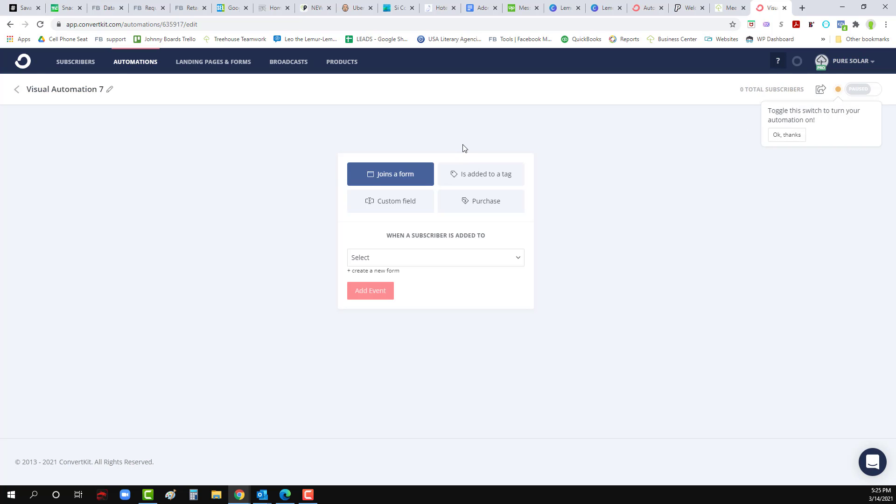
left_click(470, 185)
left_click(404, 257)
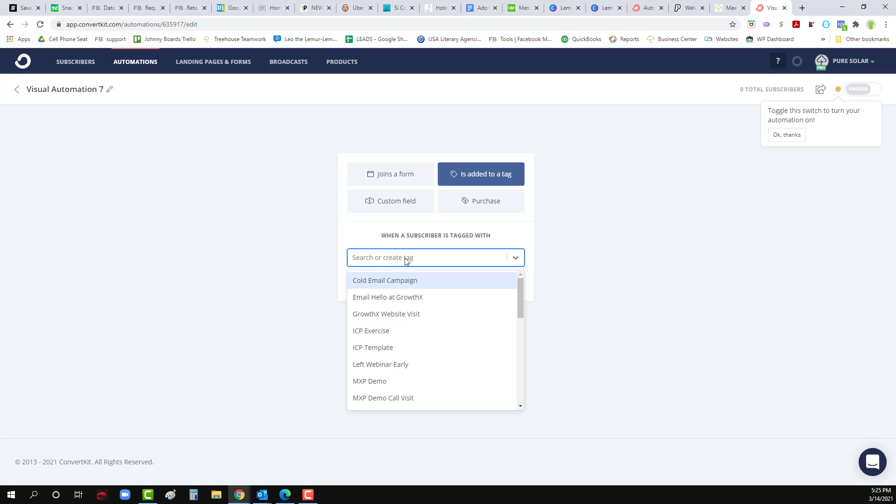
type("Pur")
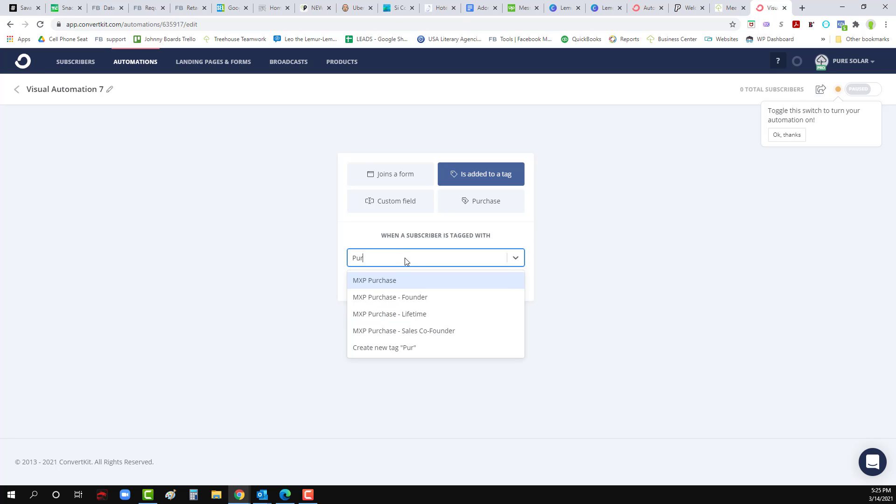
left_click(687, 8)
scroll(441, 364, "down", 20)
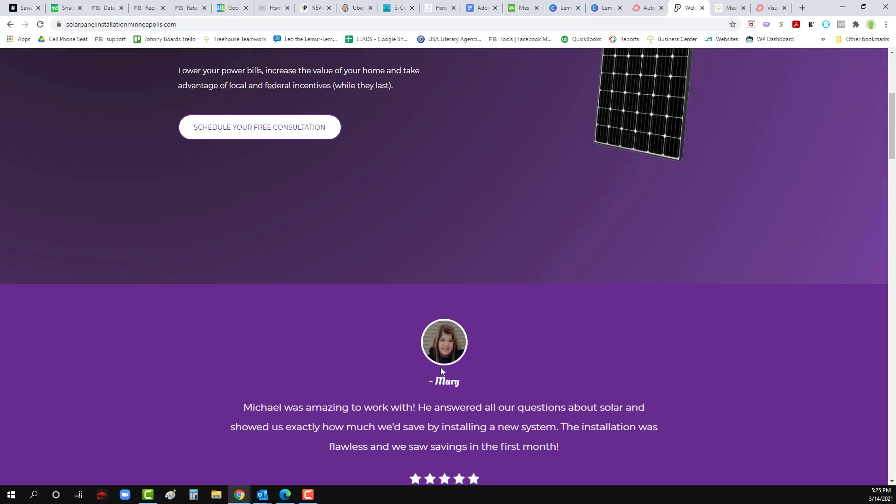
scroll(442, 371, "down", 5)
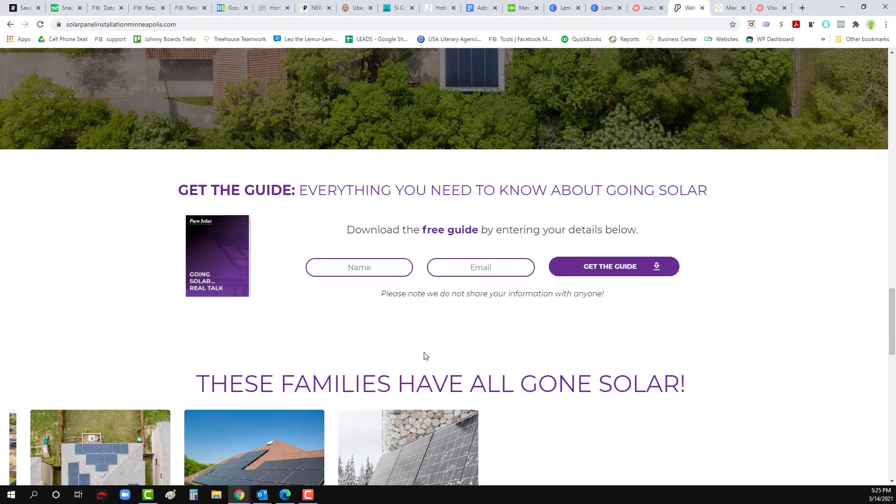
left_click(766, 6)
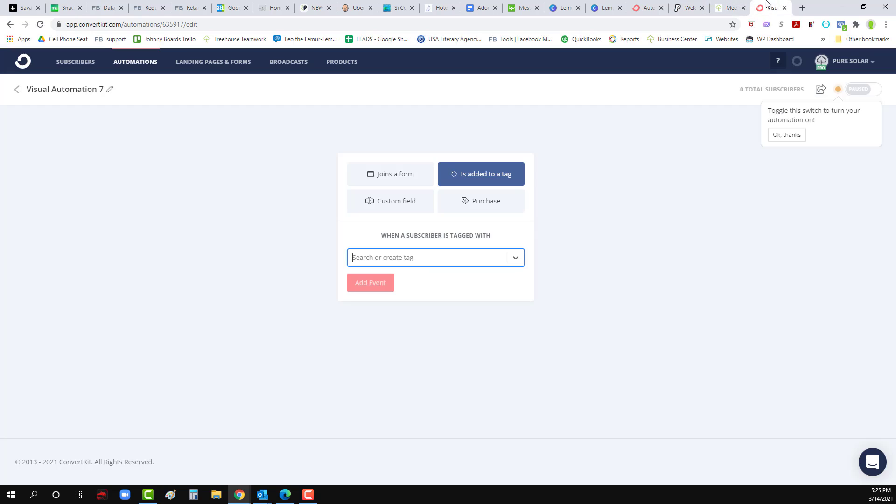
Step: Create the 'Going Solar Guide' tag and add it as the trigger event
type("Going sol")
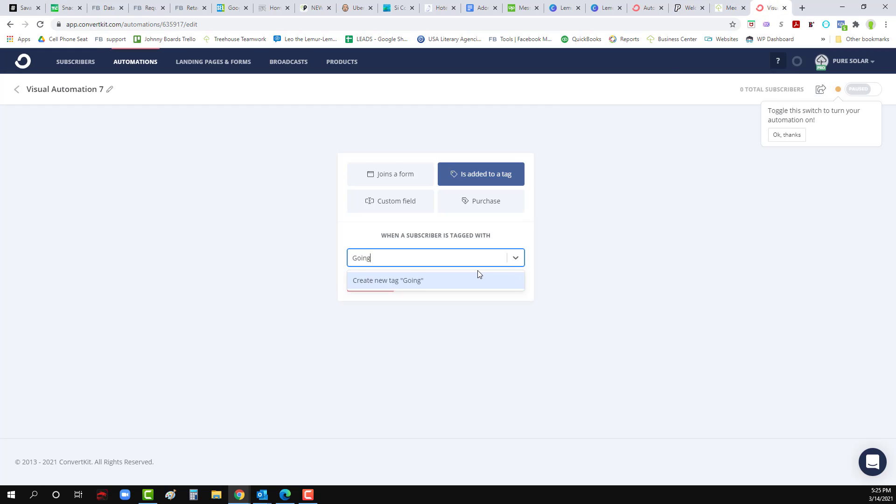
key("BackSpace")
key("BackSpace")
key("BackSpace")
type("Solar Guide")
left_click(434, 280)
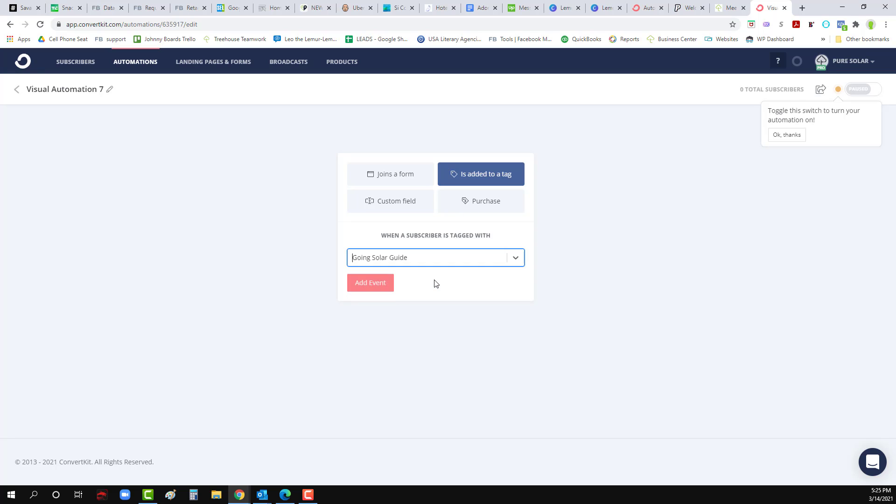
left_click(361, 286)
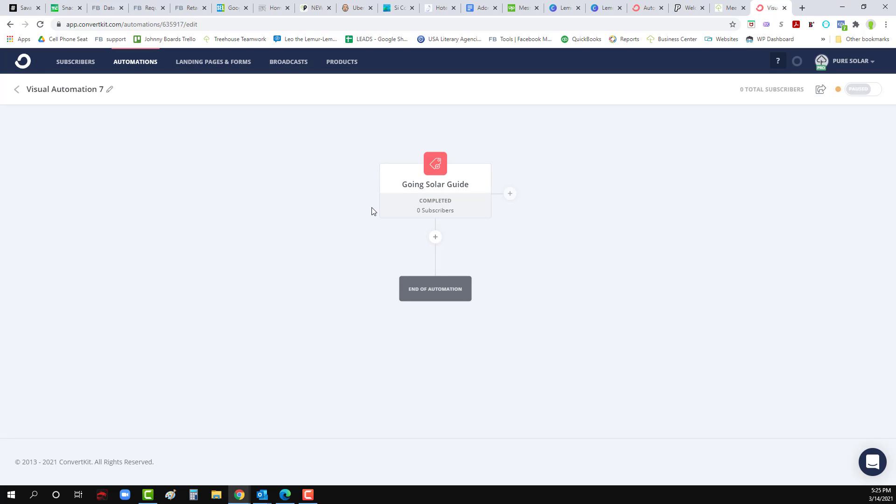
Step: Rename Visual Automation 7 to 'Going Solar Guide' and start adding a step below the trigger
mouse_move(424, 200)
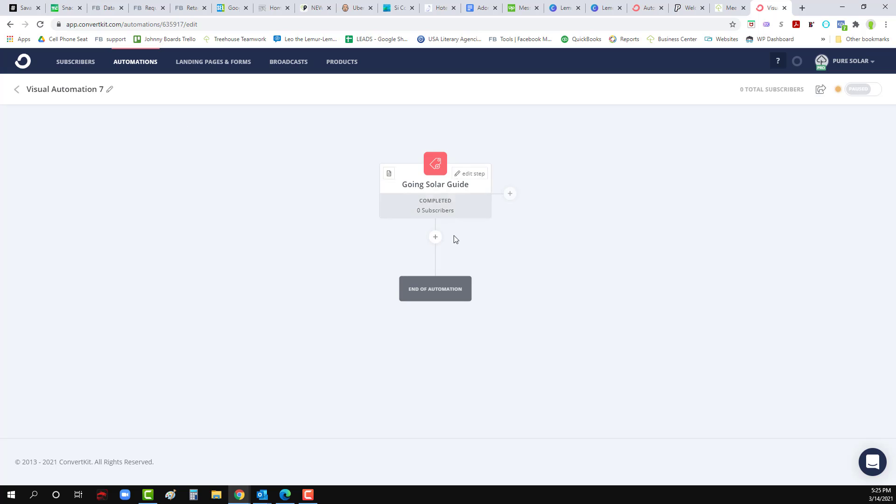
left_click(105, 91)
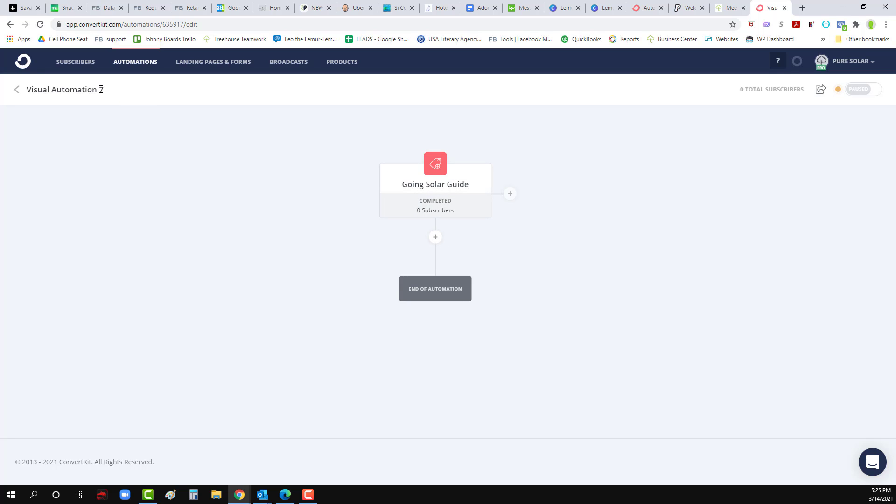
triple_click(101, 89)
type("Going Solar Guide")
key("Return")
left_click(435, 238)
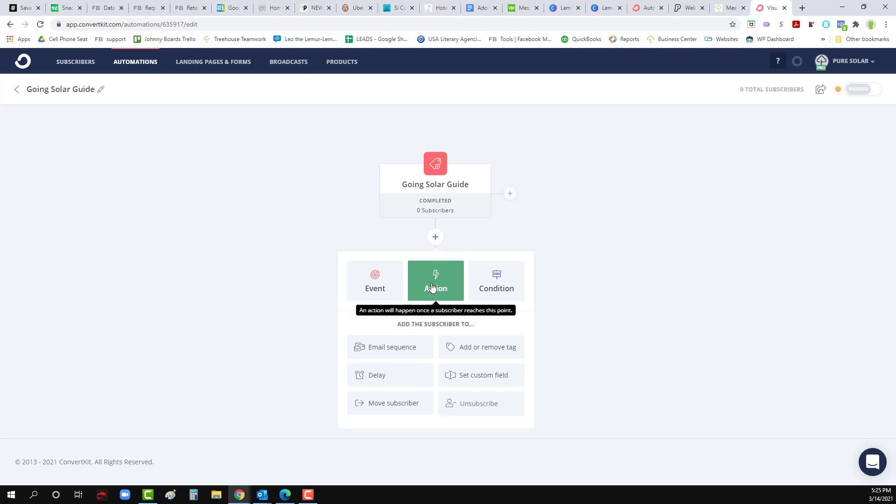
Step: Add an Email sequence action that creates a new 'Going Solar Guide' sequence
left_click(396, 348)
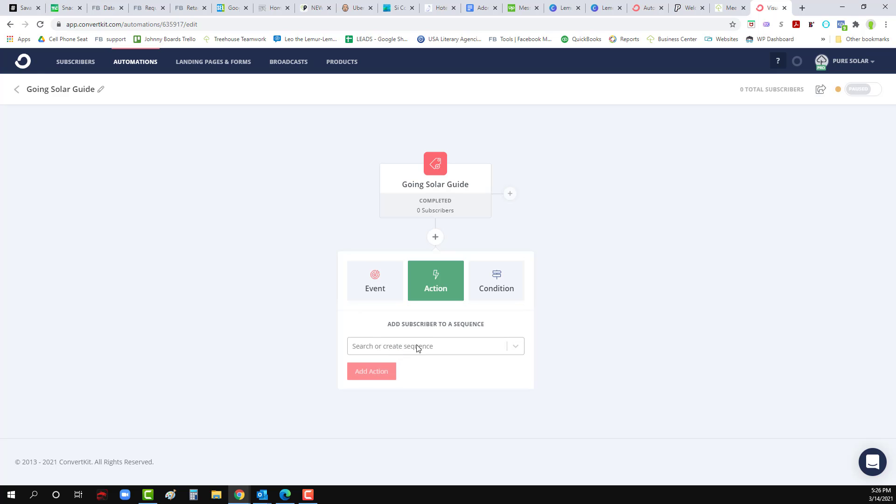
left_click(417, 347)
scroll(498, 312, "down", 2)
left_click(590, 299)
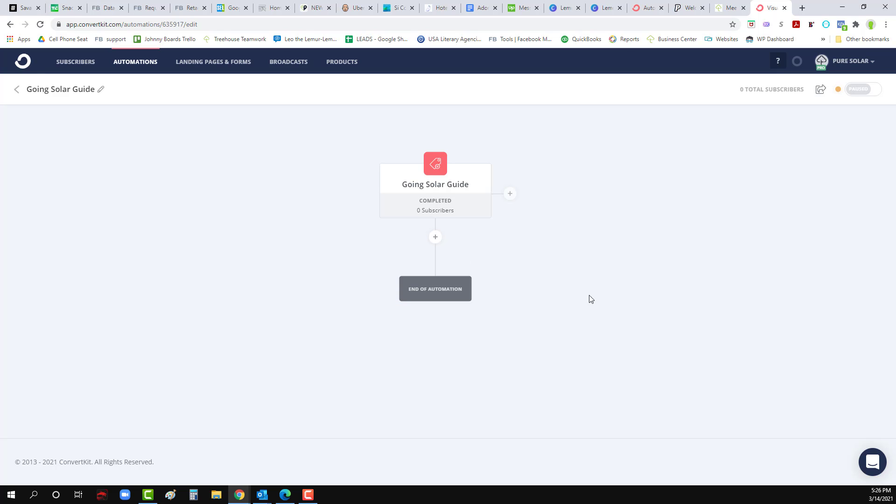
left_click(434, 237)
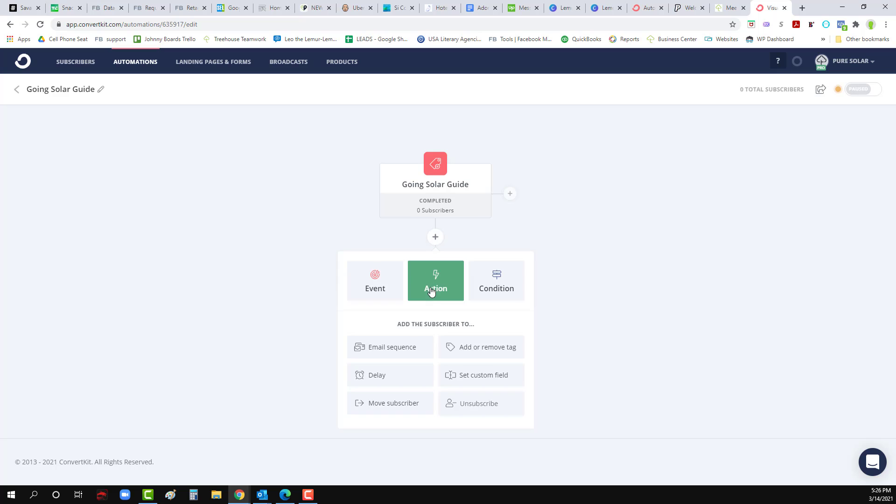
left_click(400, 349)
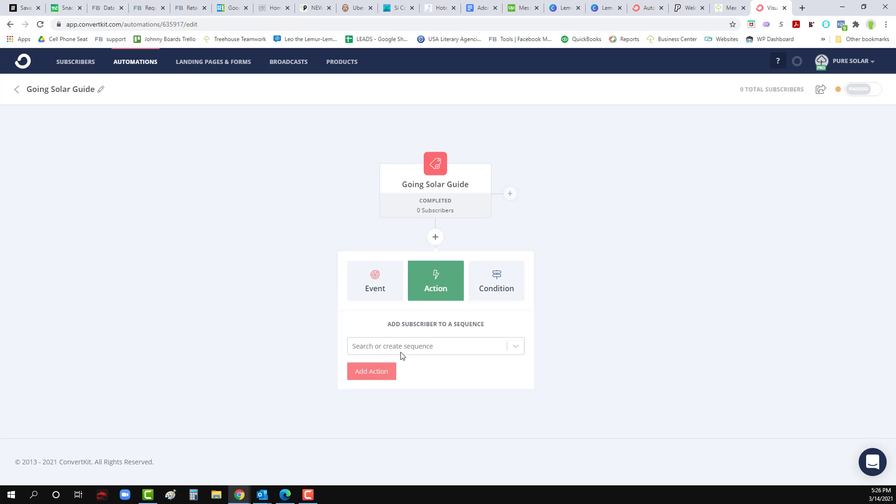
left_click(404, 352)
scroll(412, 349, "down", 2)
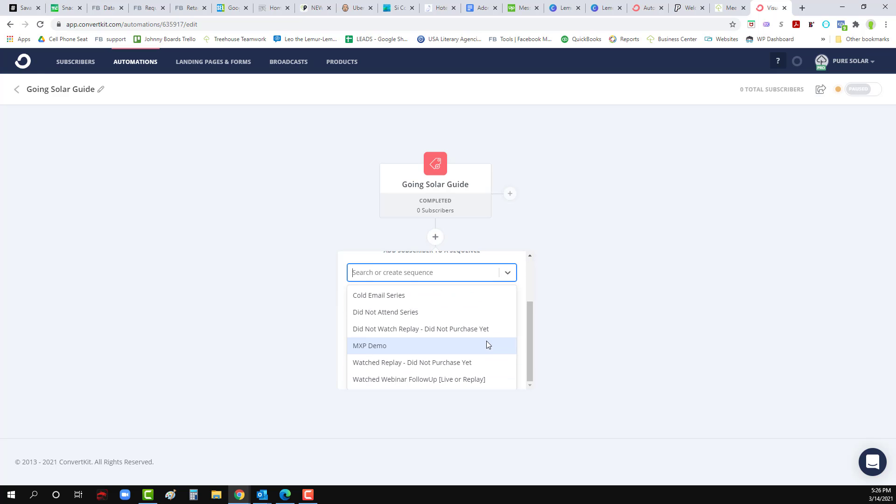
left_click(392, 258)
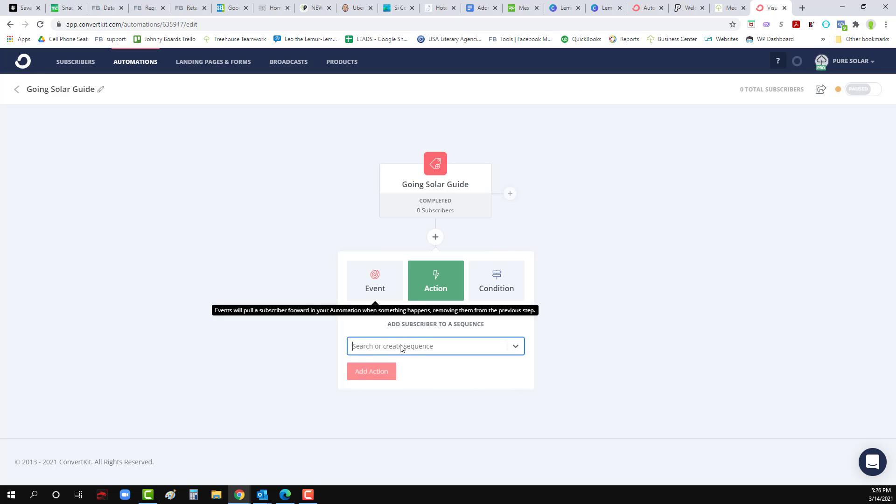
type("G")
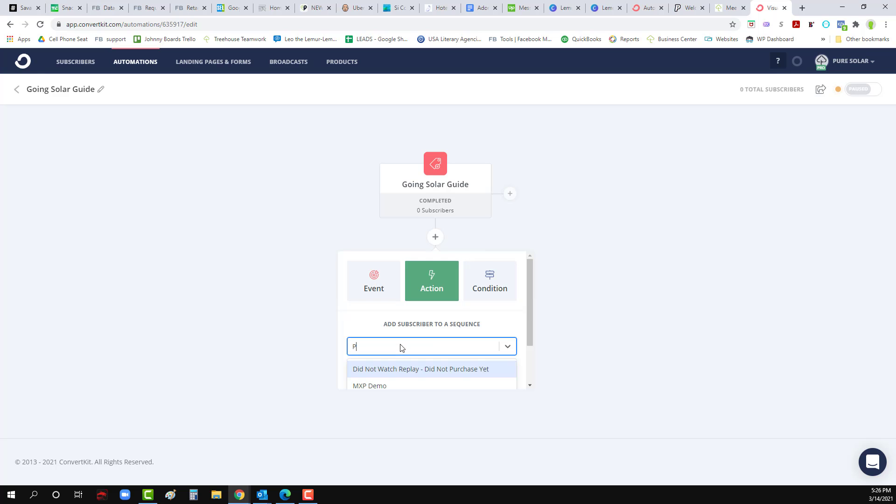
type("oind")
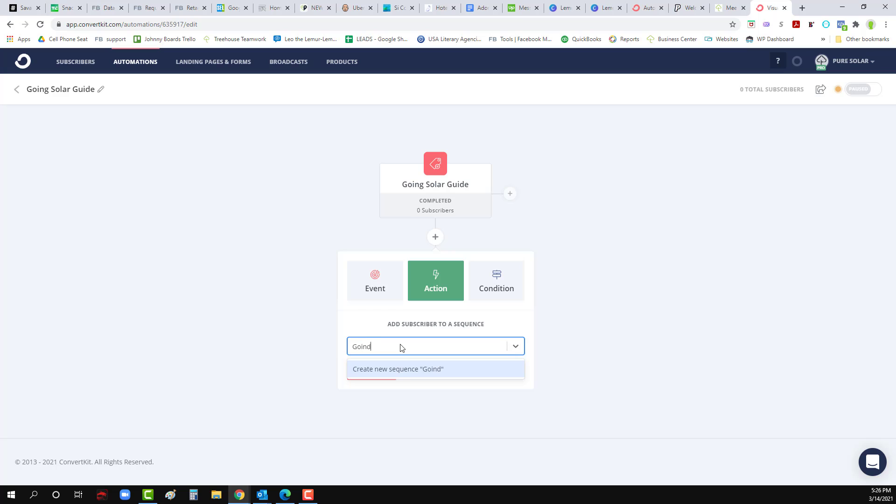
key("BackSpace")
type("g Solar Guide")
left_click(440, 371)
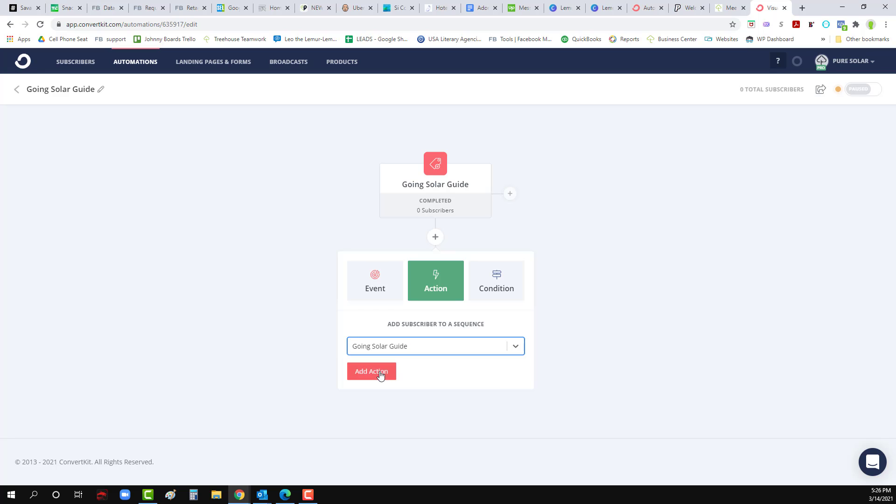
left_click(377, 376)
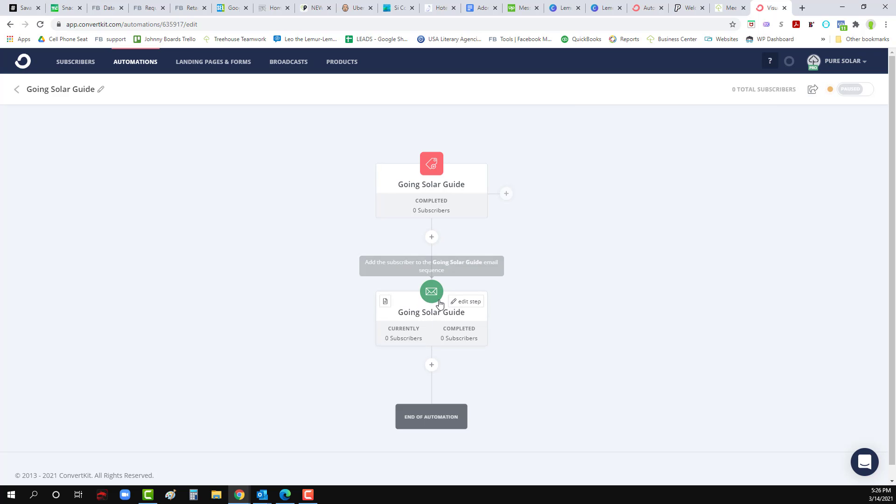
Step: Open the Going Solar Guide sequence's default email and select its subject line
left_click(468, 302)
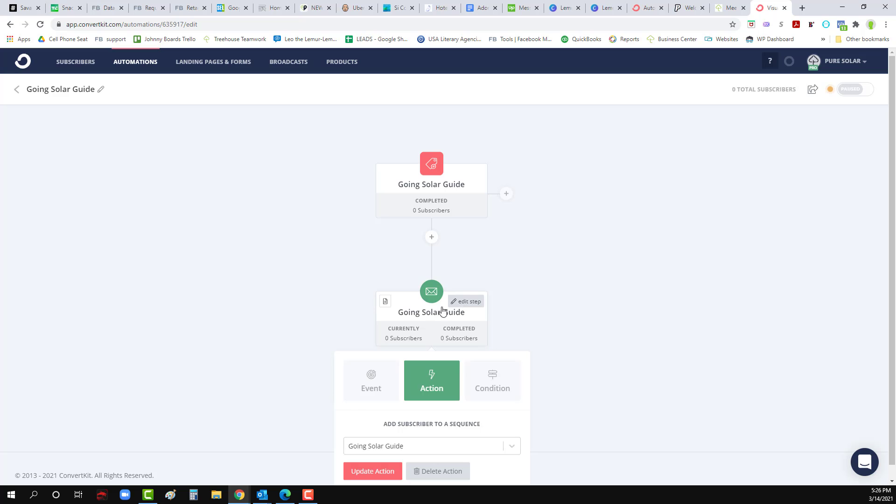
left_click(409, 319)
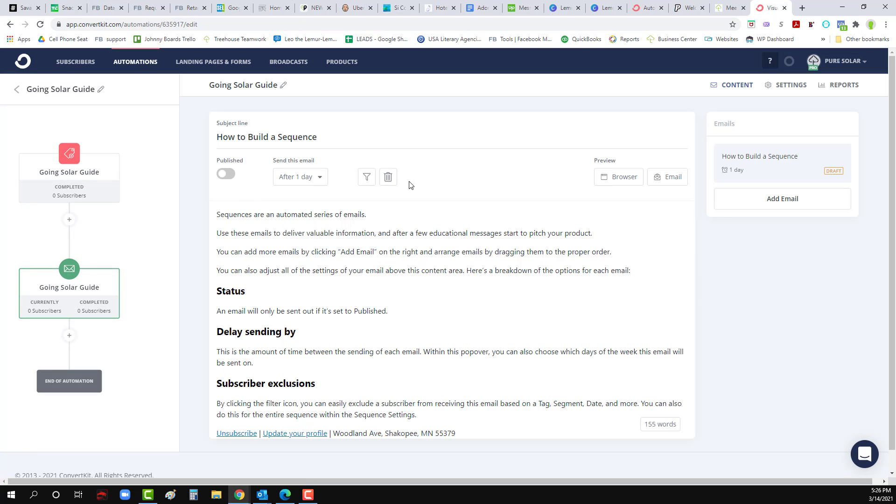
scroll(370, 328, "down", 1)
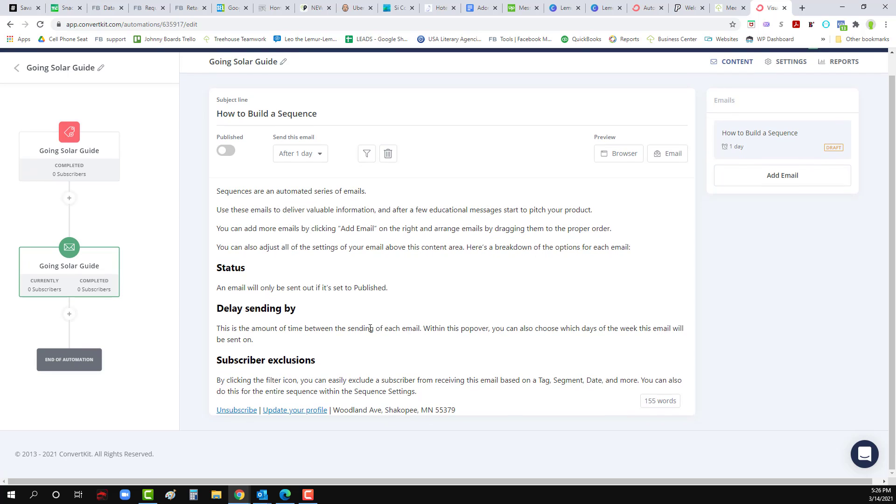
scroll(323, 264, "up", 1)
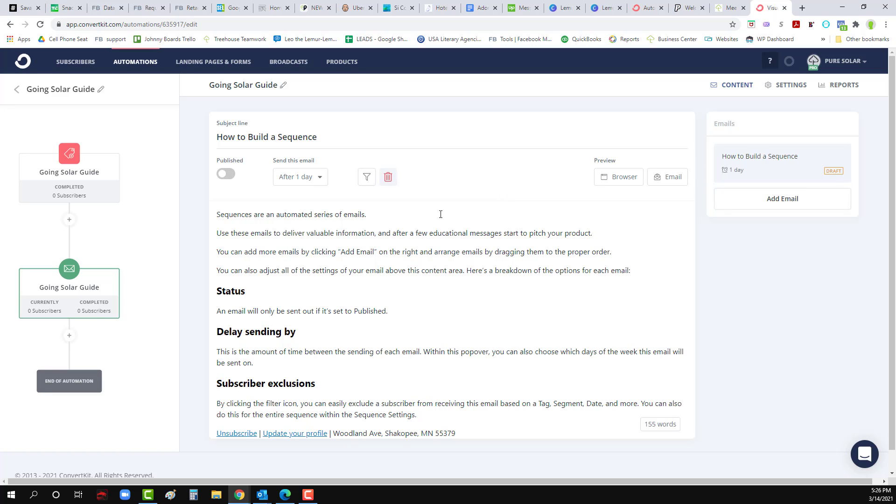
triple_click(266, 138)
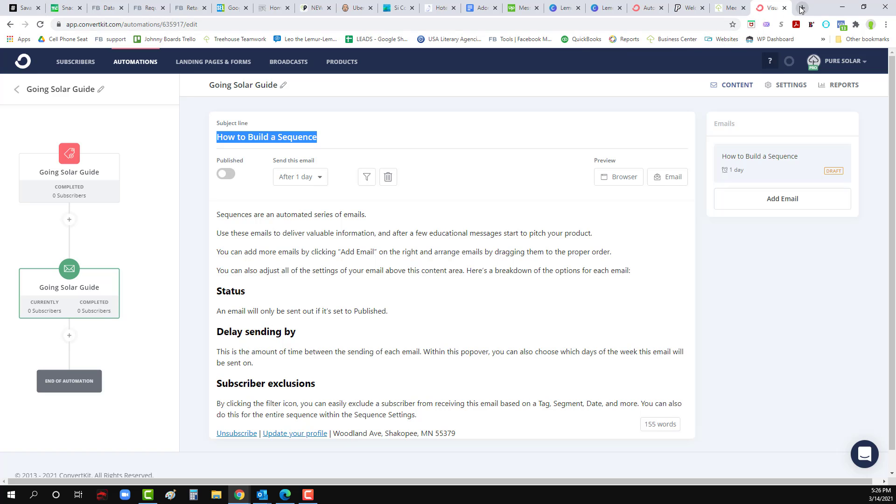
left_click(216, 495)
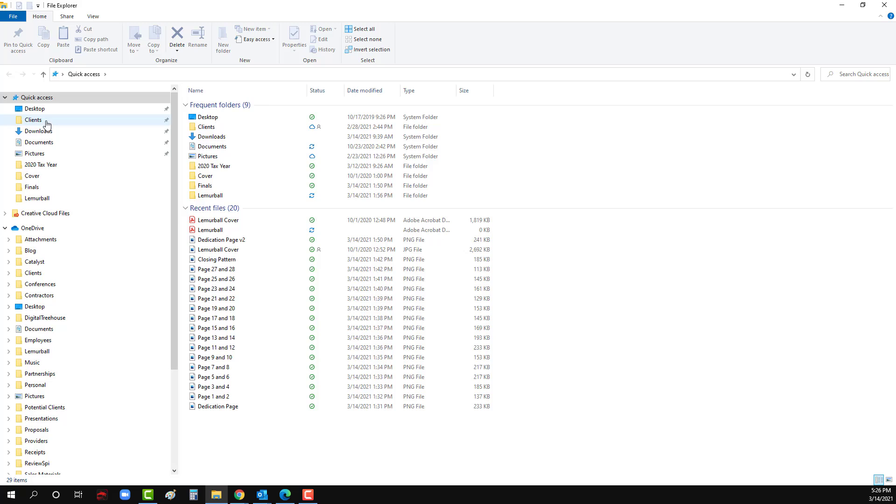
Step: Browse Clients > P > Pure Solar > Lead Magnet, return to Pure Solar, and minimize File Explorer
left_click(35, 120)
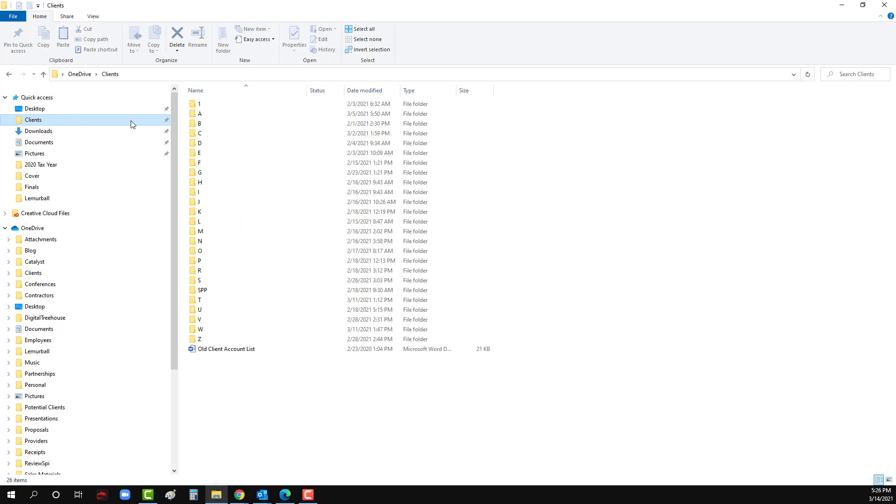
double_click(210, 261)
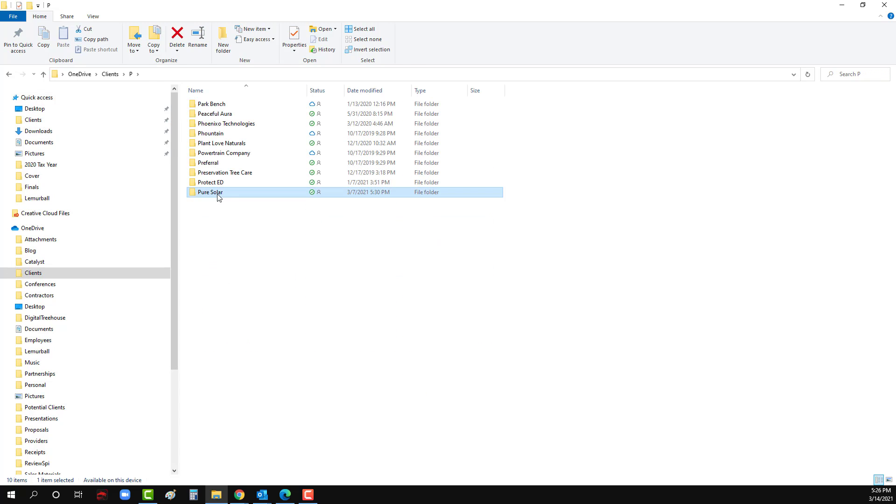
double_click(217, 192)
double_click(218, 116)
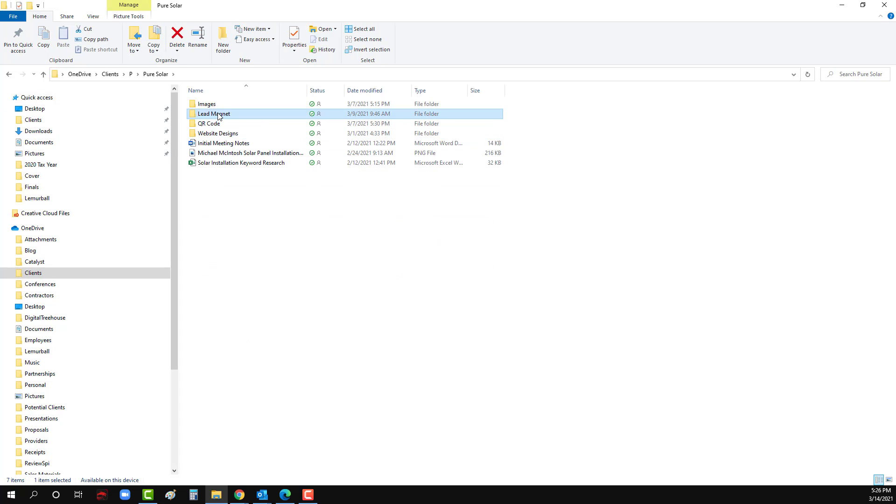
left_click(158, 75)
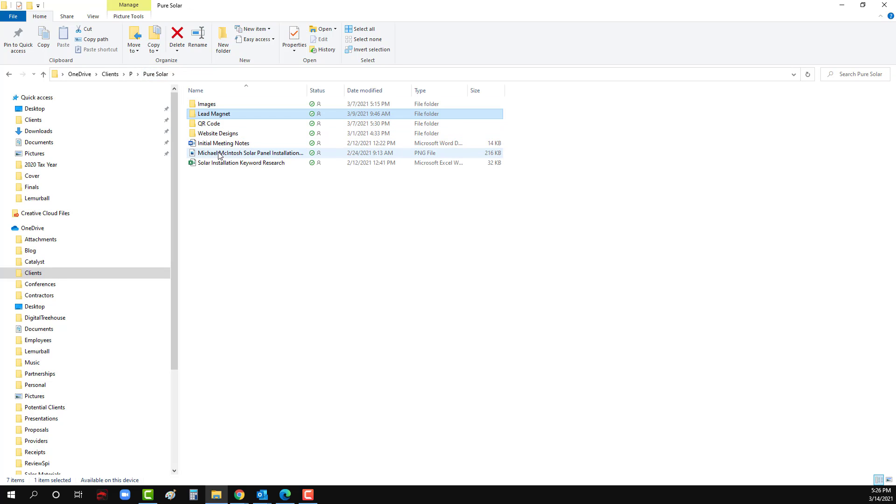
left_click(841, 6)
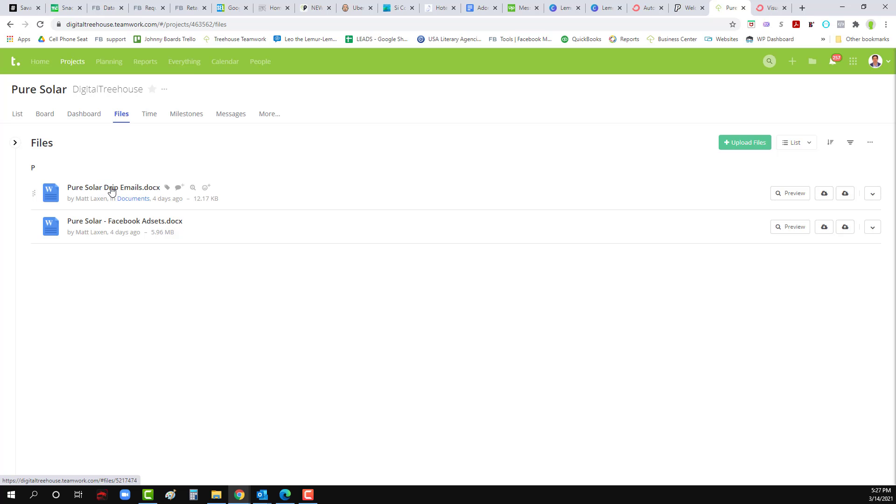
Step: Preview and download Pure Solar Drip Emails.docx from Teamwork, then open it in Word
left_click(111, 188)
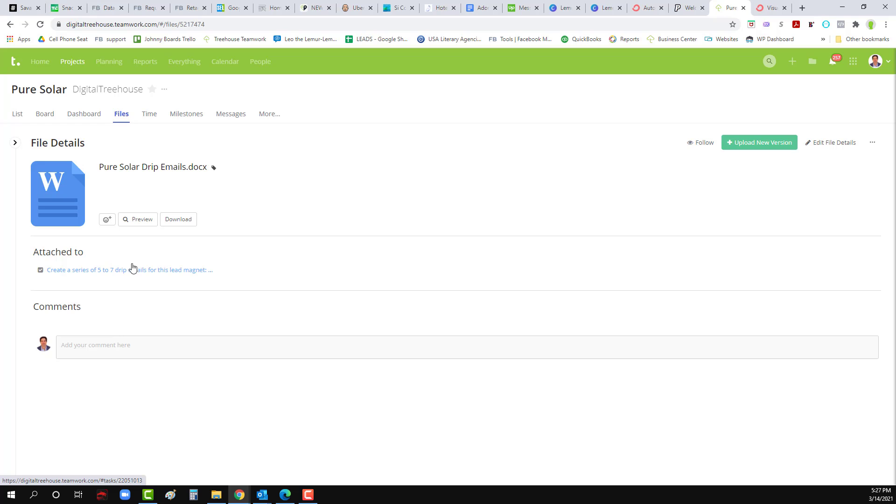
left_click(75, 190)
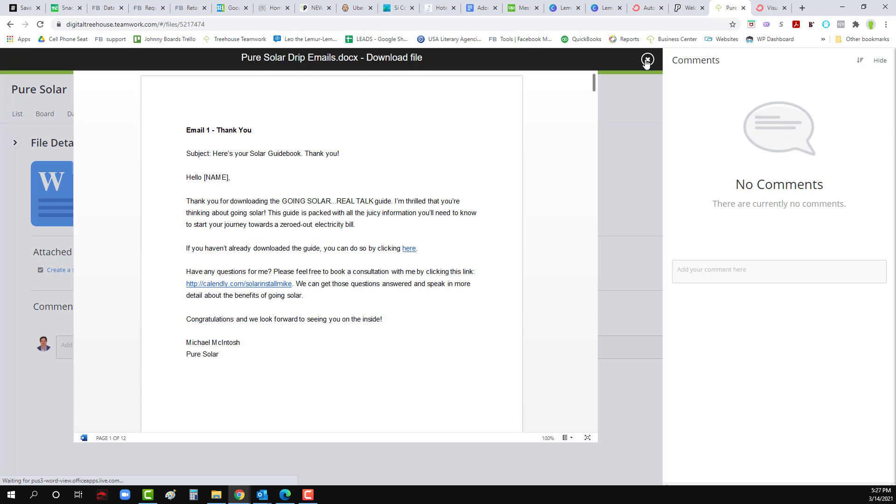
left_click(647, 60)
left_click(176, 221)
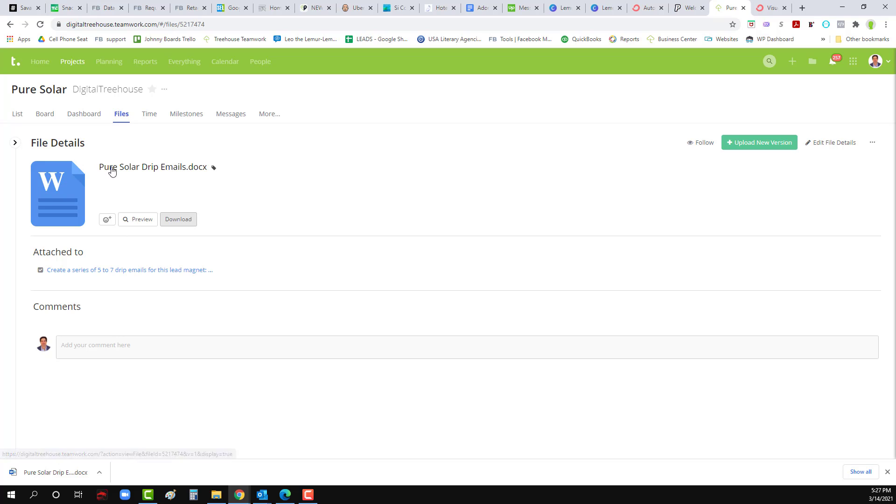
left_click(52, 472)
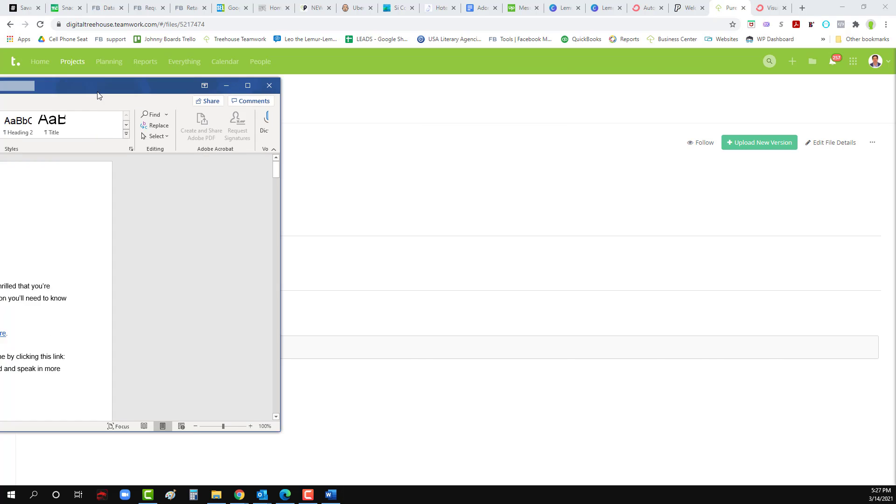
Step: Read through drip Emails 4–6 in Word, then move the window aside to reveal Teamwork
scroll(464, 249, "down", 20)
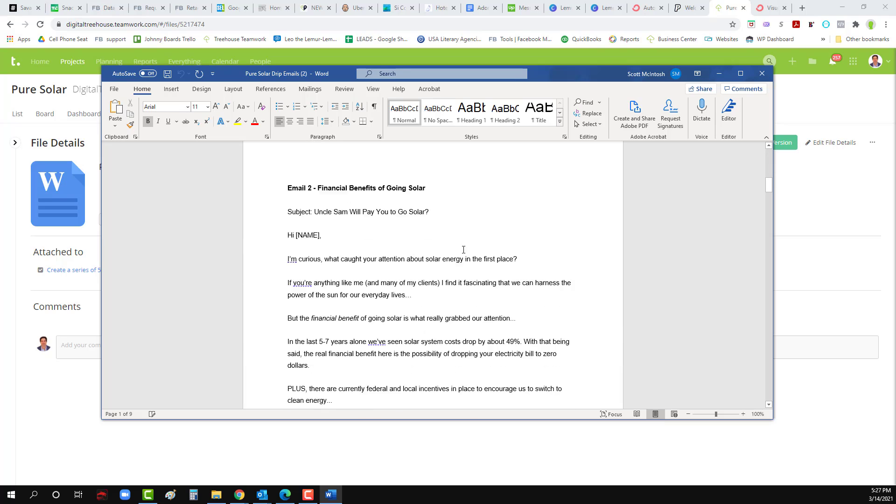
scroll(463, 253, "down", 15)
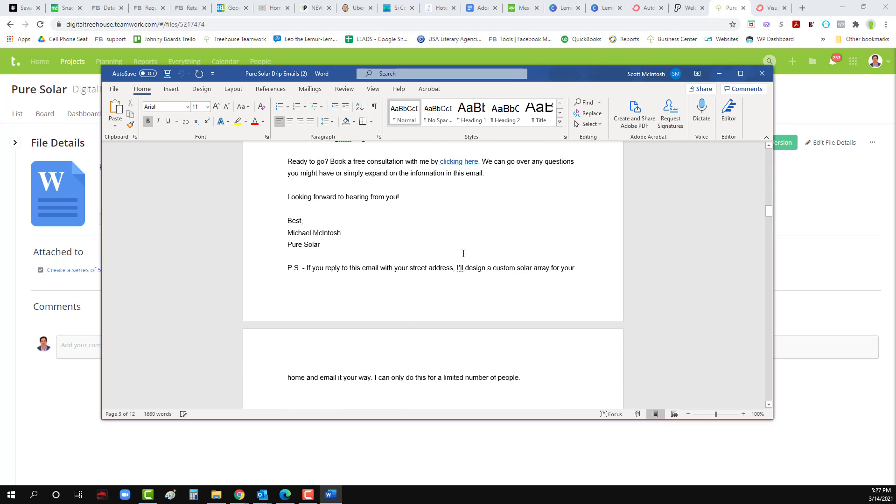
scroll(459, 258, "down", 20)
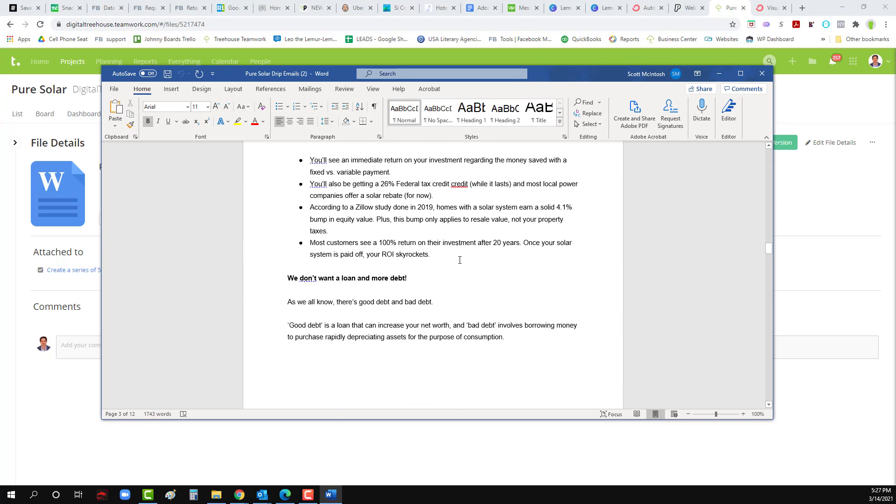
scroll(458, 261, "down", 20)
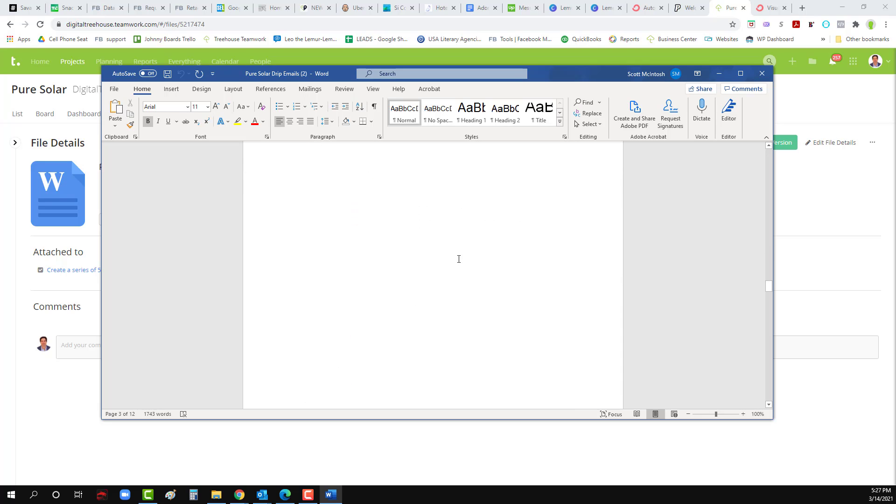
scroll(458, 260, "down", 20)
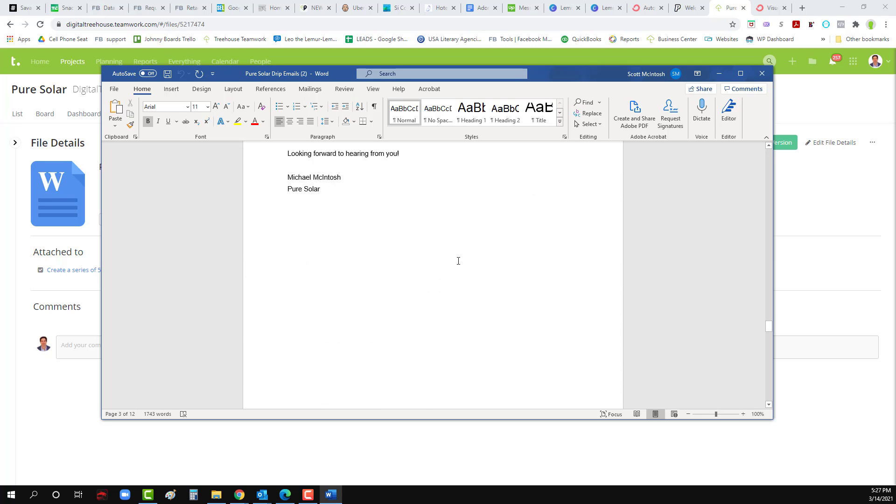
scroll(458, 260, "down", 20)
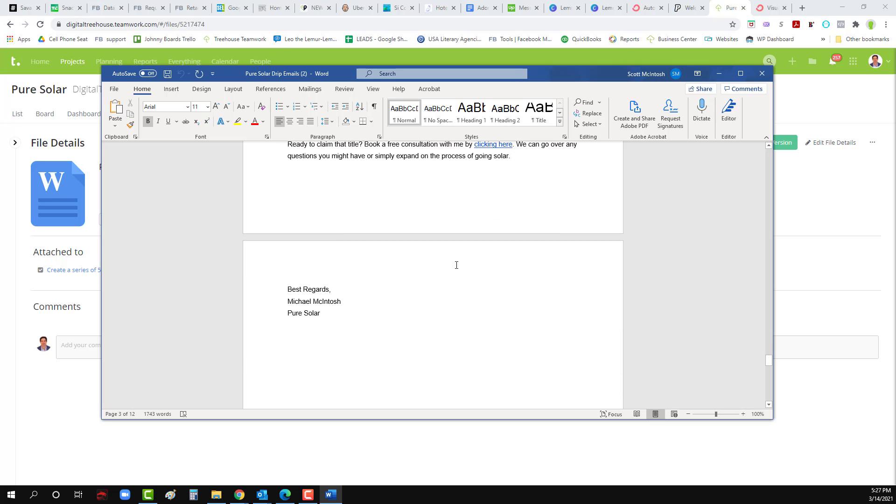
scroll(457, 263, "down", 14)
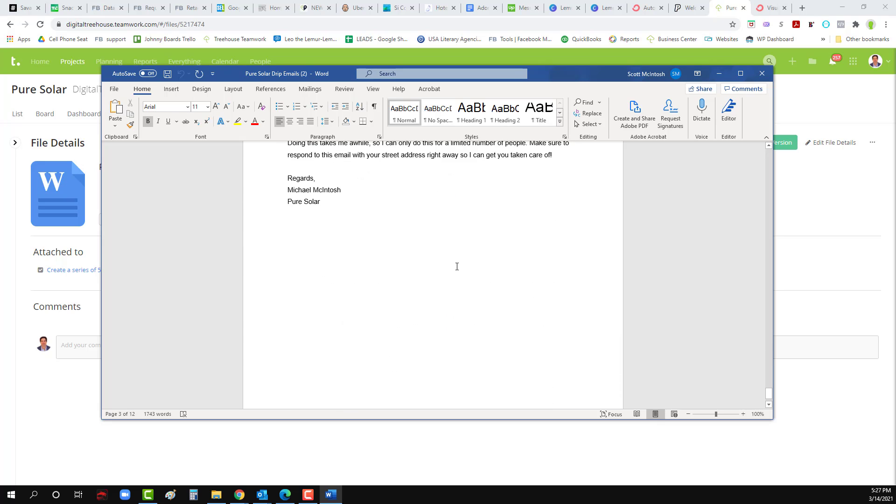
scroll(380, 182, "up", 4)
left_click_drag(554, 73, 0, 114)
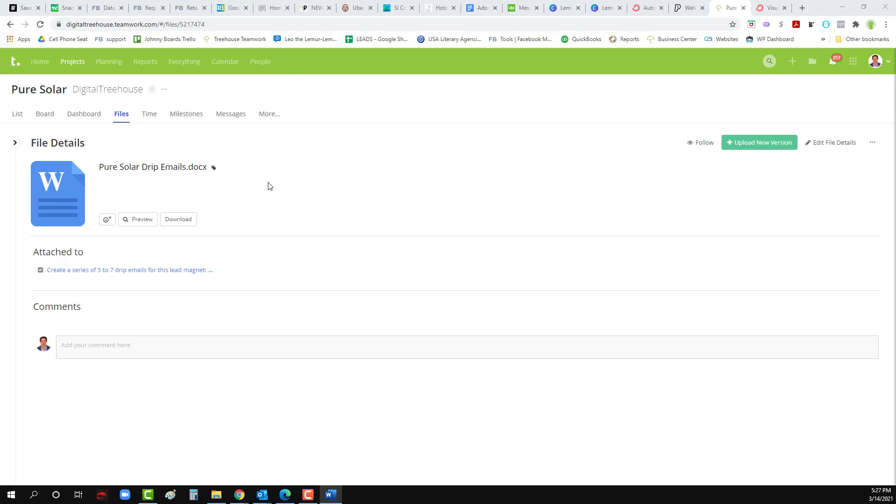
Step: Paste 'Here's your Solar Guidebook. Thank you!' as the email subject, then select the body text
left_click(687, 8)
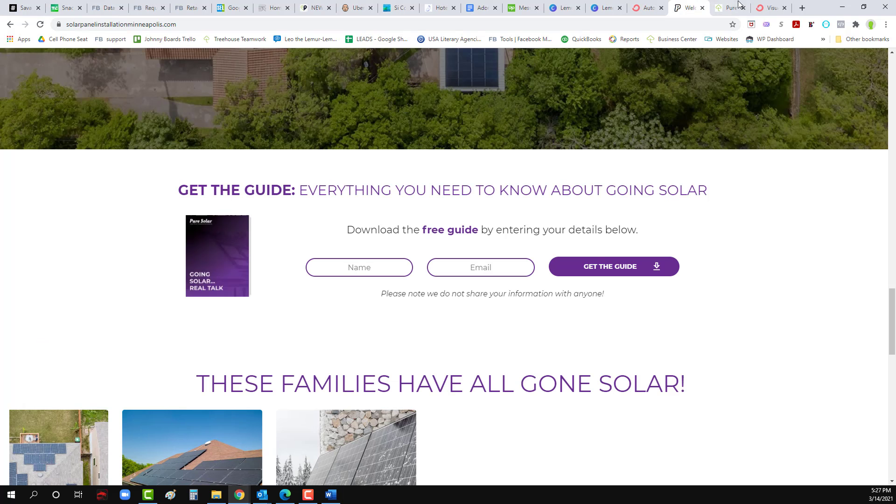
left_click(770, 8)
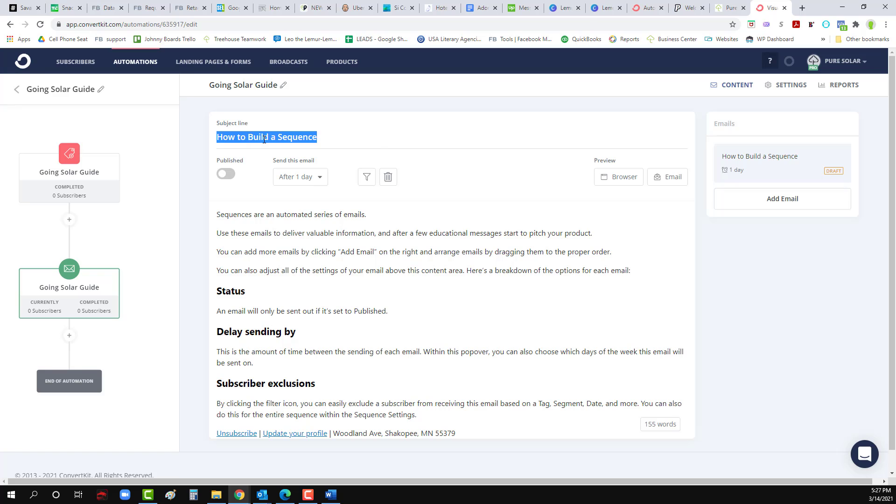
type("Here’s your Solar Guidebook. Thank you!")
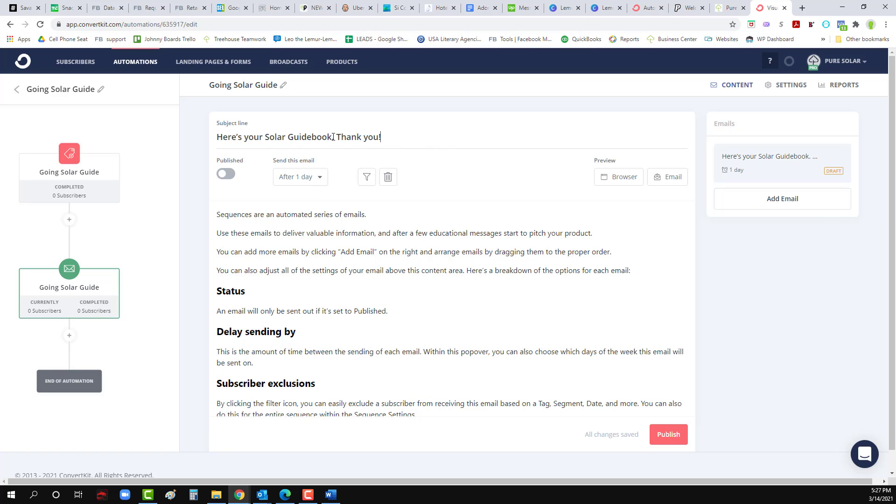
key("alt+Tab")
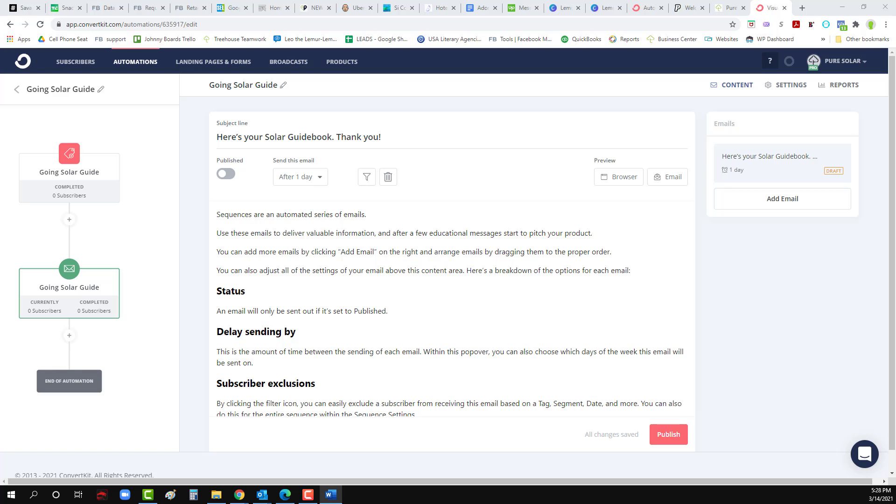
left_click(341, 290)
left_click_drag(218, 214, 513, 455)
scroll(517, 462, "down", 1)
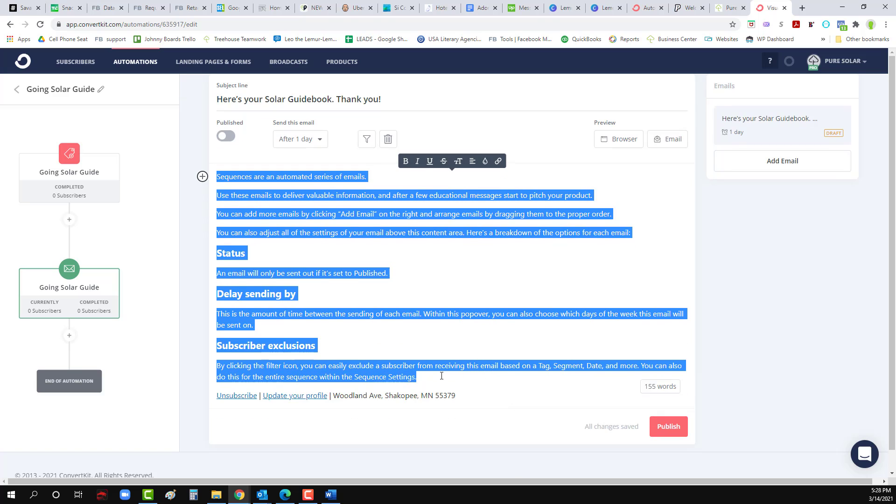
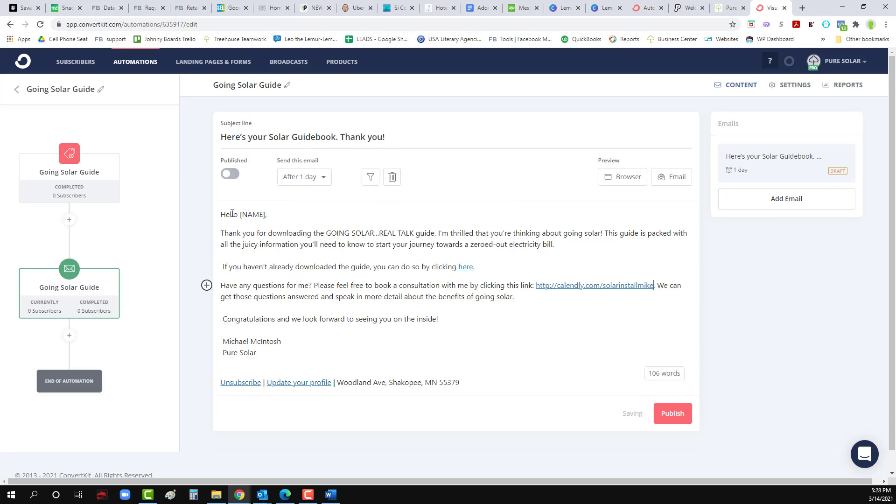
Step: Paste the guide thank-you email as the body and replace [NAME] with the subscriber's first name
left_click_drag(247, 214, 241, 215)
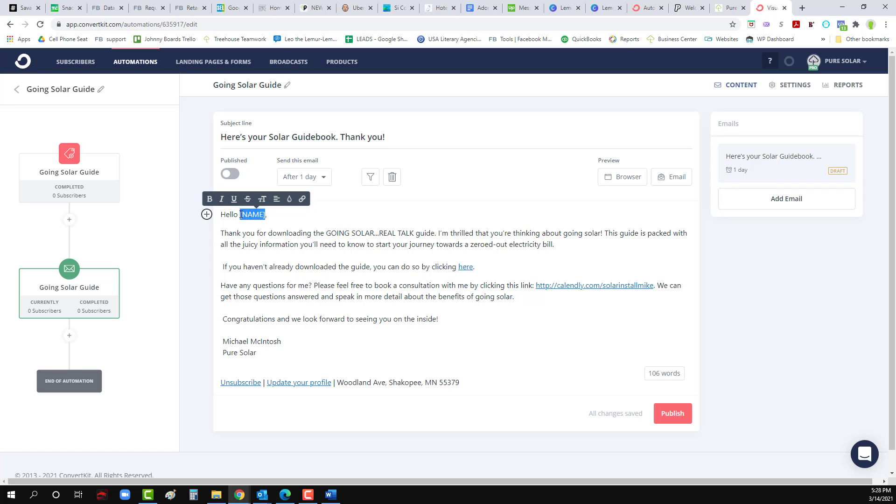
key("BackSpace")
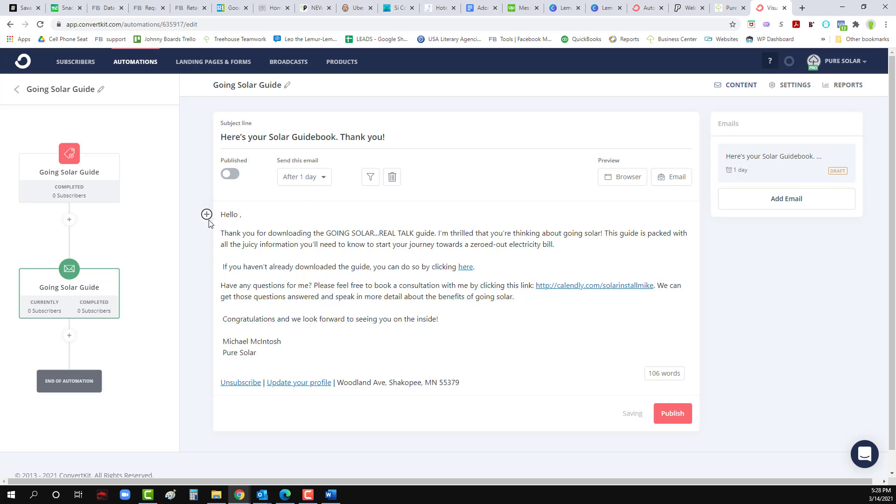
left_click(206, 215)
left_click(231, 251)
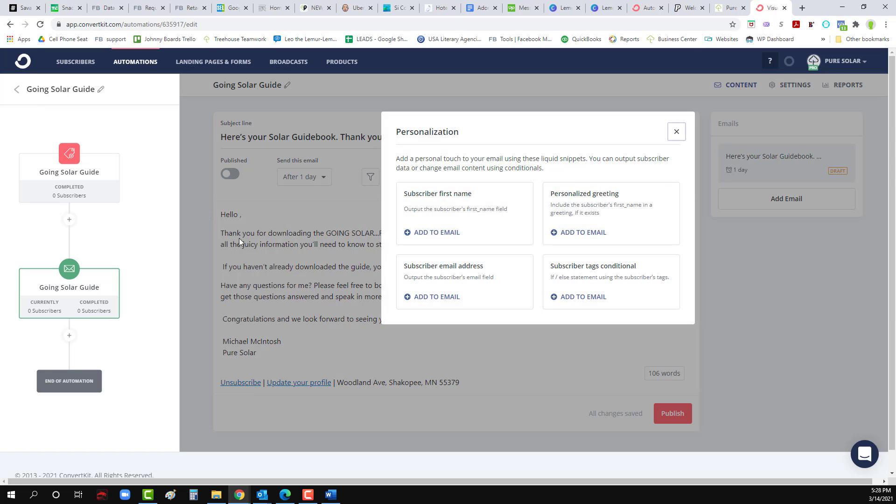
left_click(426, 233)
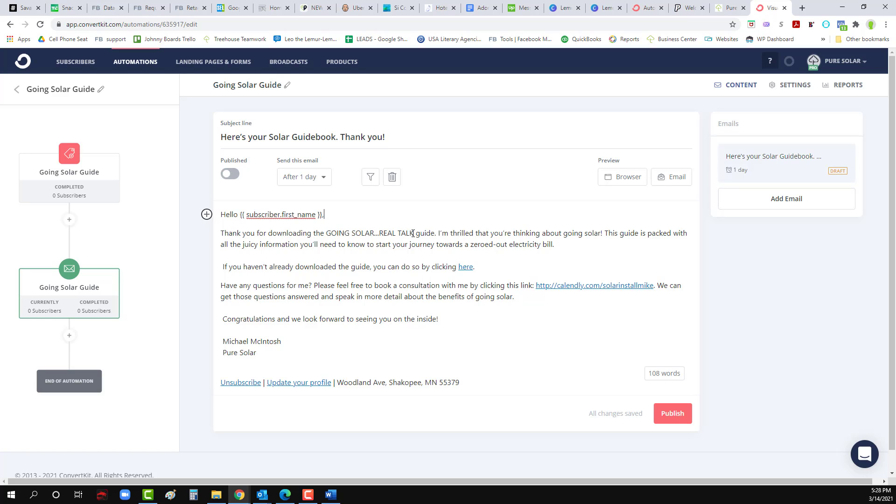
Step: Bold the GOING SOLAR...REAL TALK title, remove a stray space, and verify the 'here' link
left_click_drag(414, 234, 326, 234)
left_click(324, 218)
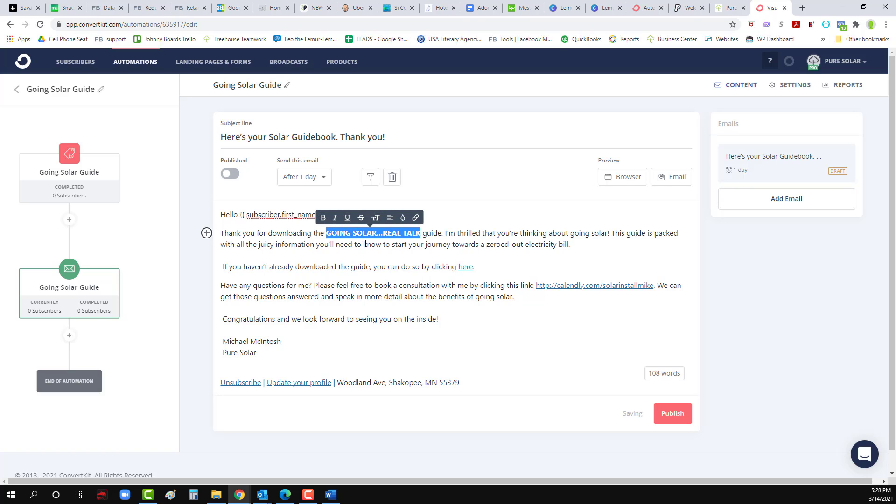
left_click(440, 232)
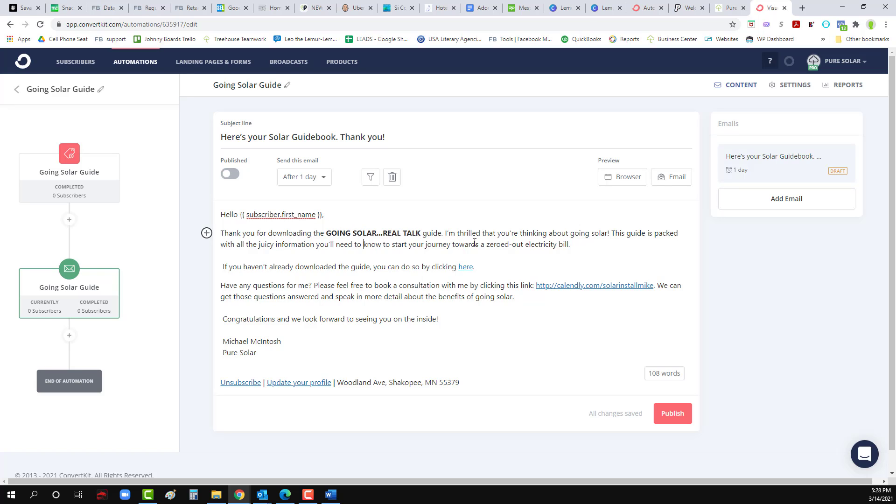
left_click(224, 265)
key("BackSpace")
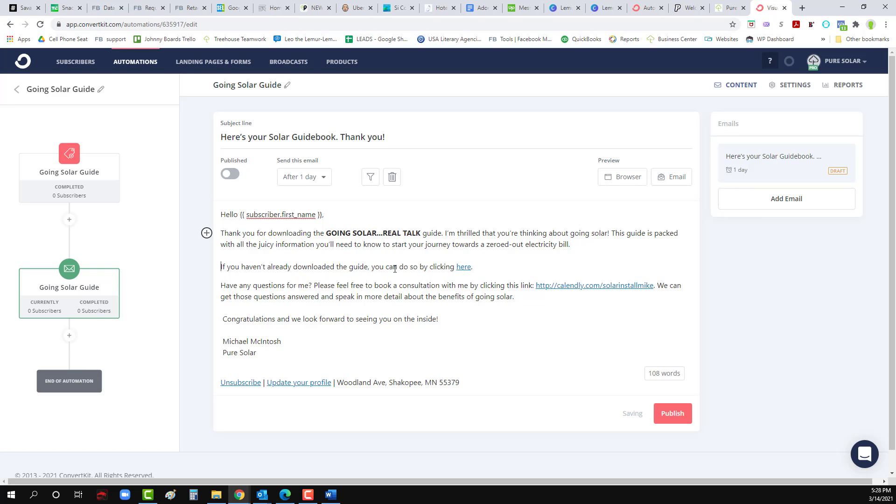
double_click(466, 267)
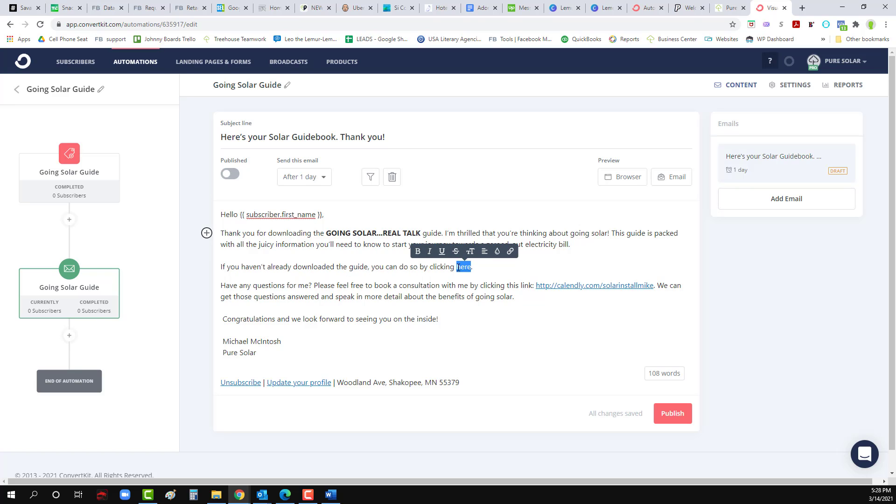
left_click(510, 251)
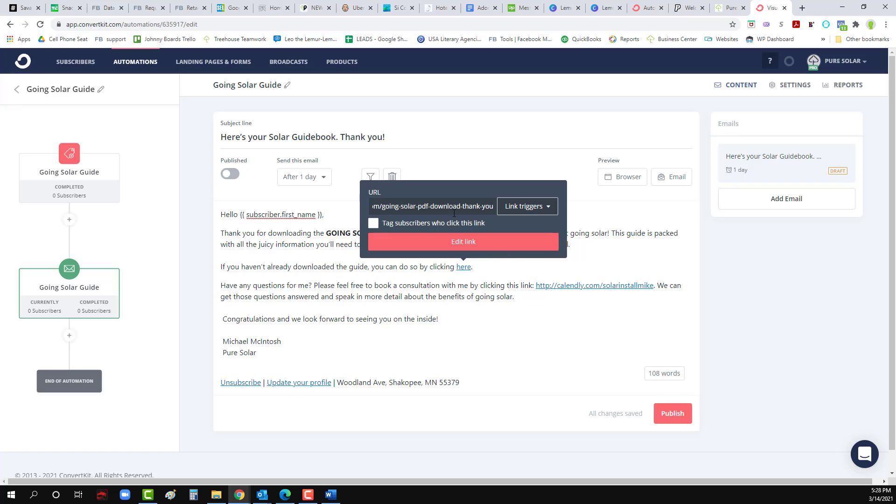
left_click(417, 294)
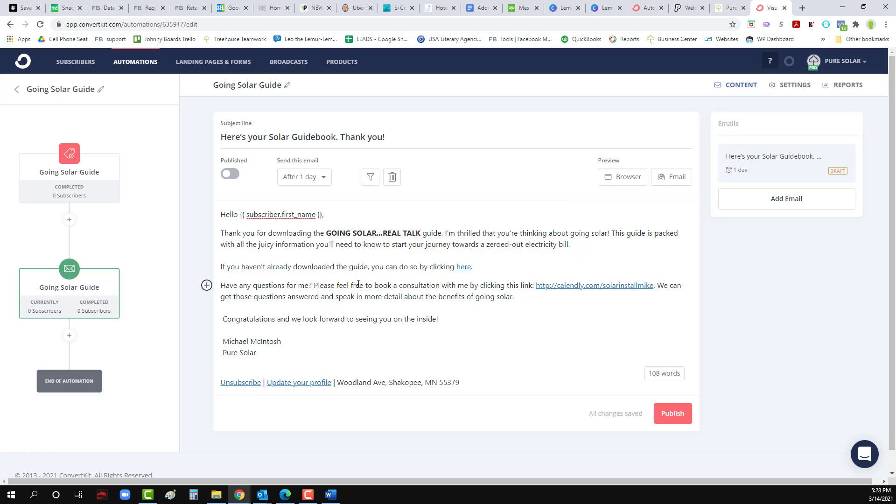
Step: Delete 'with me' and rewrite the closing line as an offer to answer questions
left_click_drag(469, 285, 443, 285)
key("BackSpace")
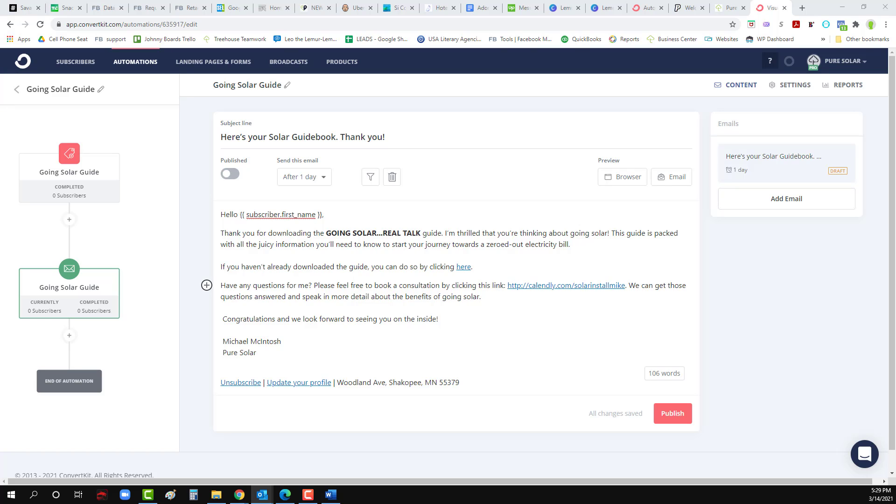
triple_click(298, 321)
type("Congratulations and I'm here for any of your solar questions!")
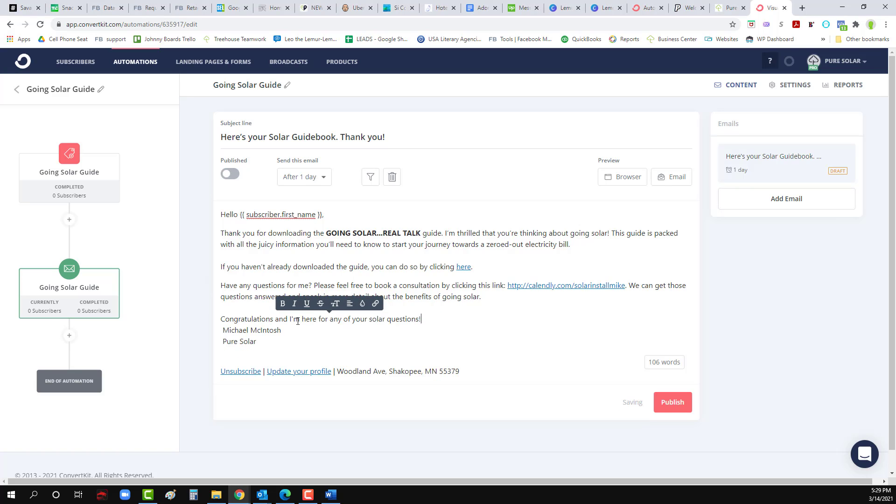
key("Return")
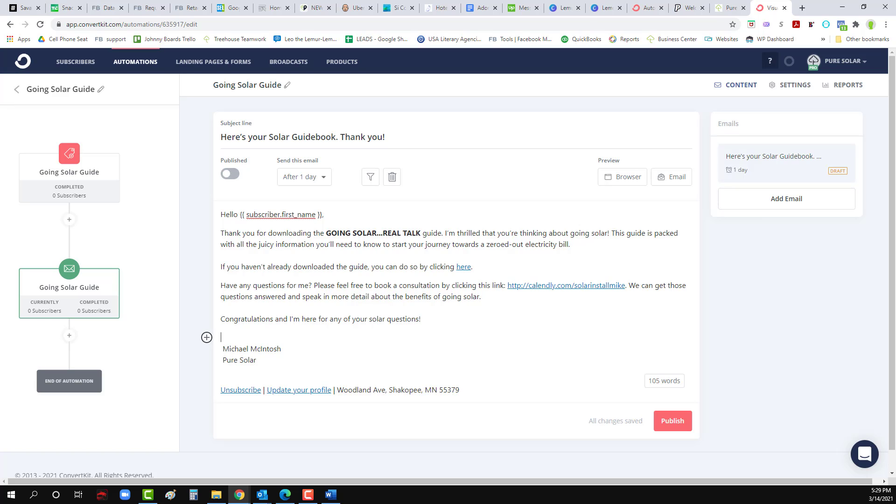
Step: Move the phone number onto its own line beneath Pure Solar, removing stray spaces
key("alt+Tab")
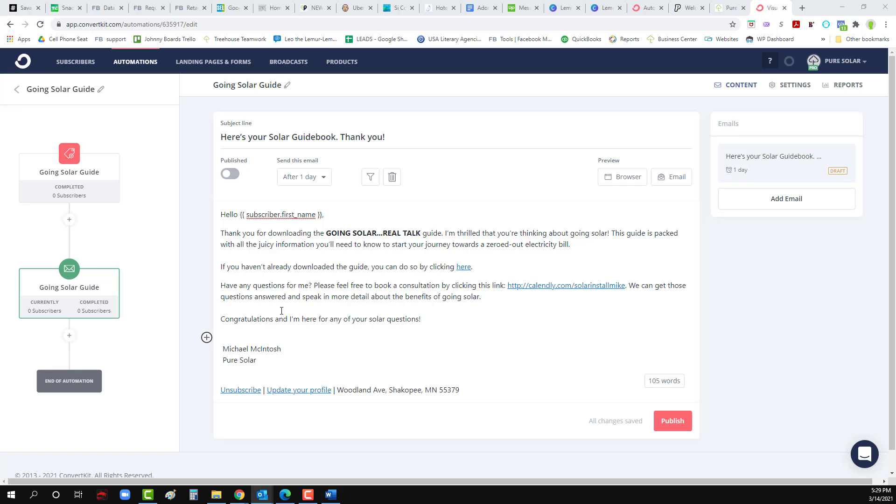
key("alt+Tab")
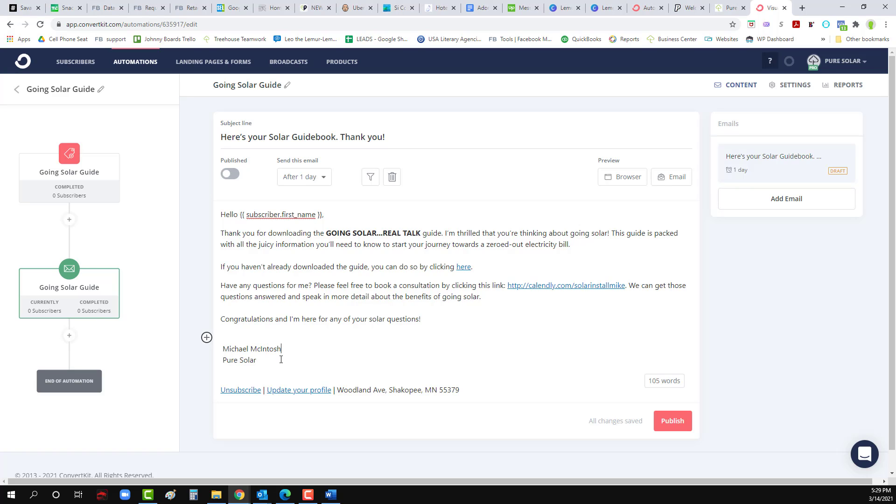
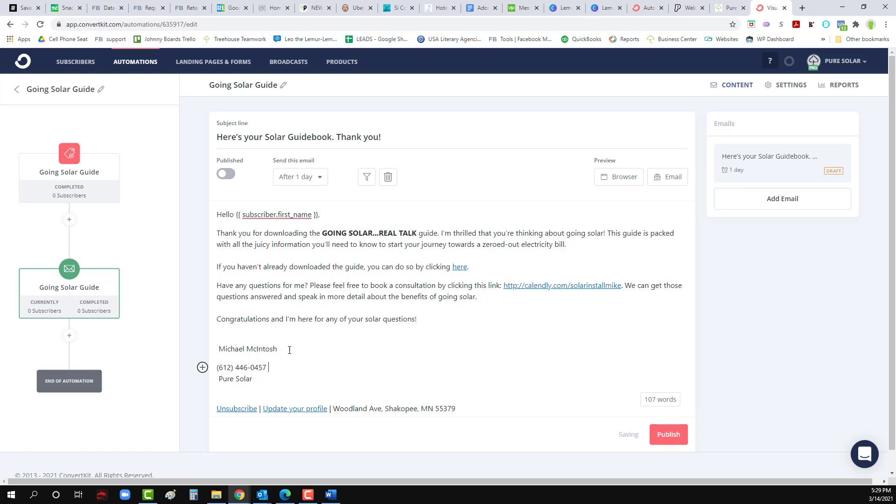
key("Up")
key("Home")
key("BackSpace")
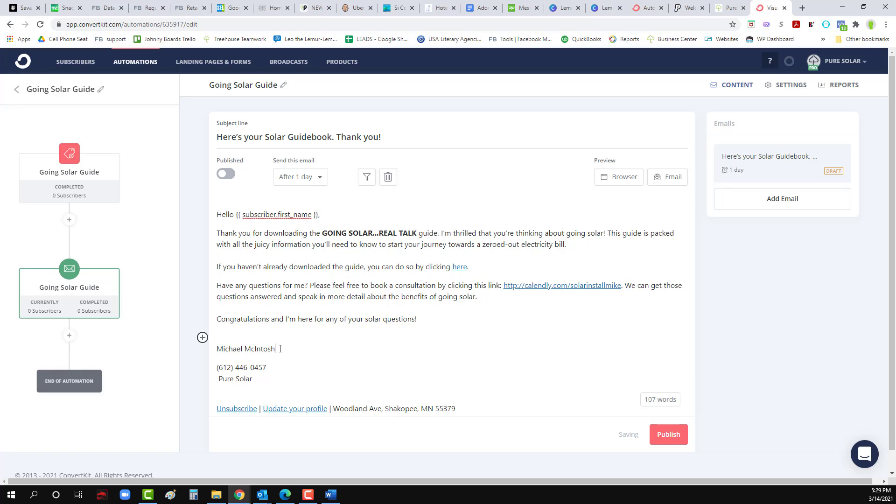
key("Delete")
left_click_drag(280, 349, 339, 351)
key("ctrl+c")
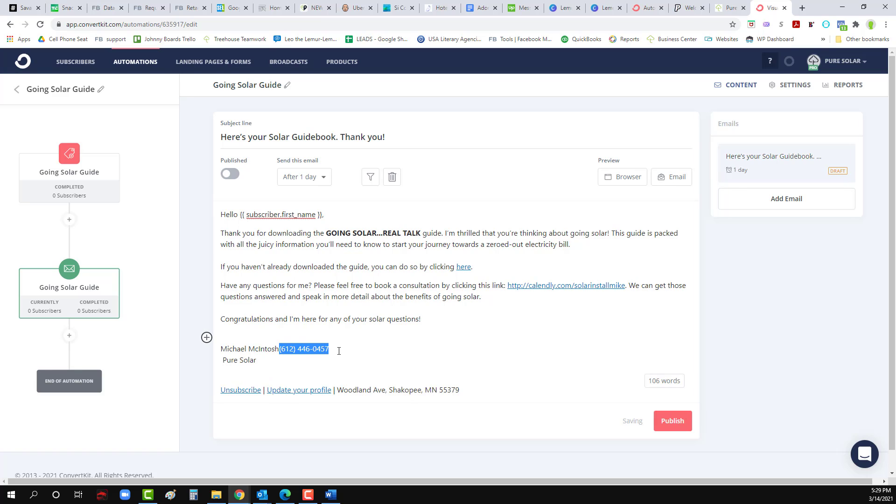
key("BackSpace")
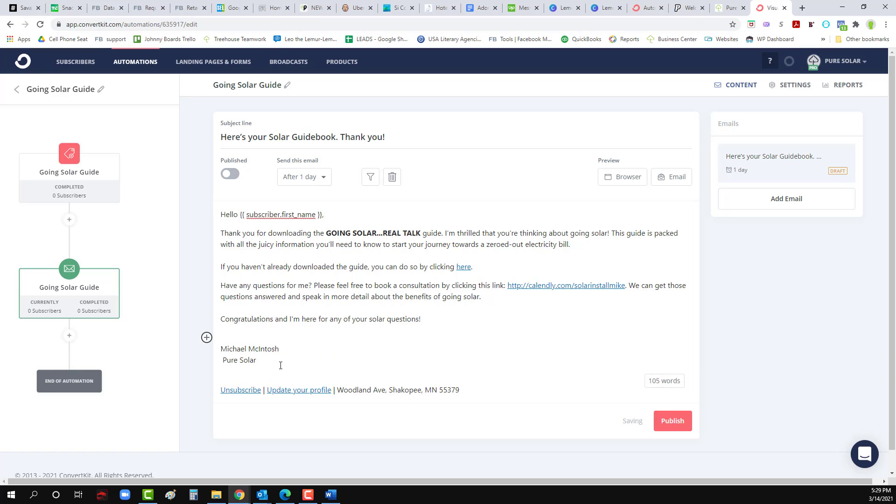
left_click(280, 365)
key("Return")
key("ctrl+v")
key("BackSpace")
Step: Italicize 'Pure Solar' and add blank lines below the signature
triple_click(248, 362)
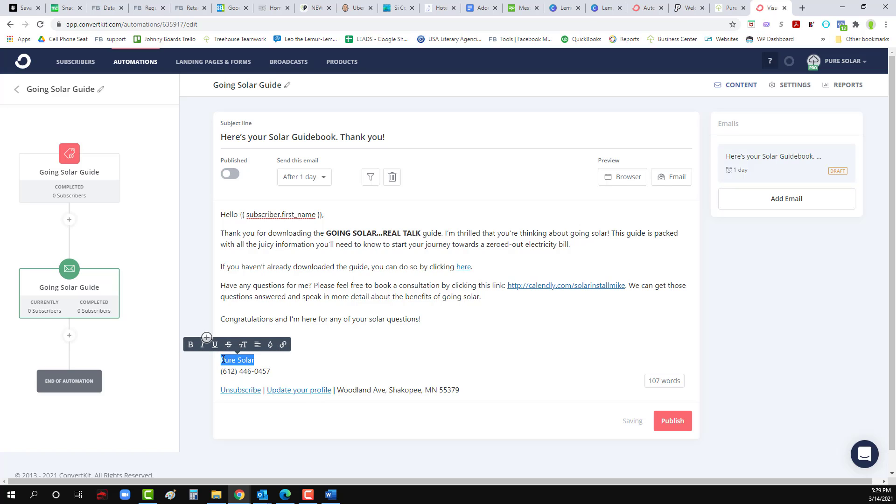
key("ctrl+i")
left_click(295, 366)
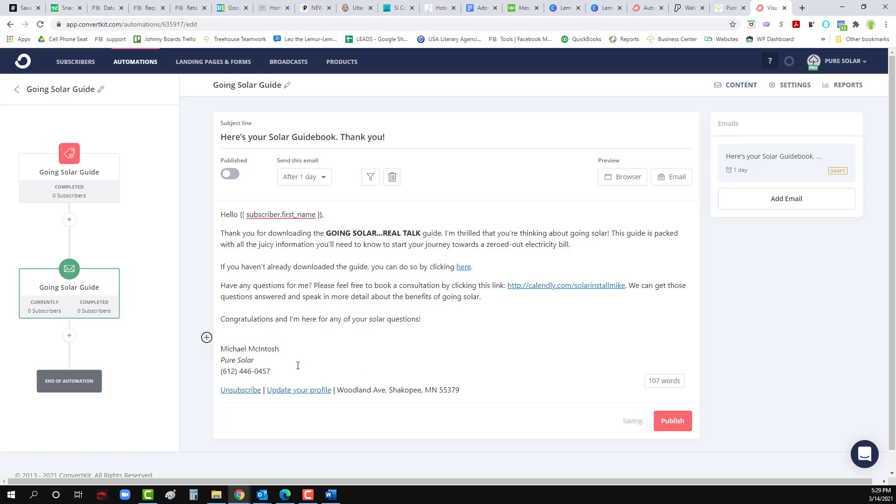
key("Return")
key("Return")
key("Return")
key("Return")
key("Return")
scroll(298, 366, "down", 3)
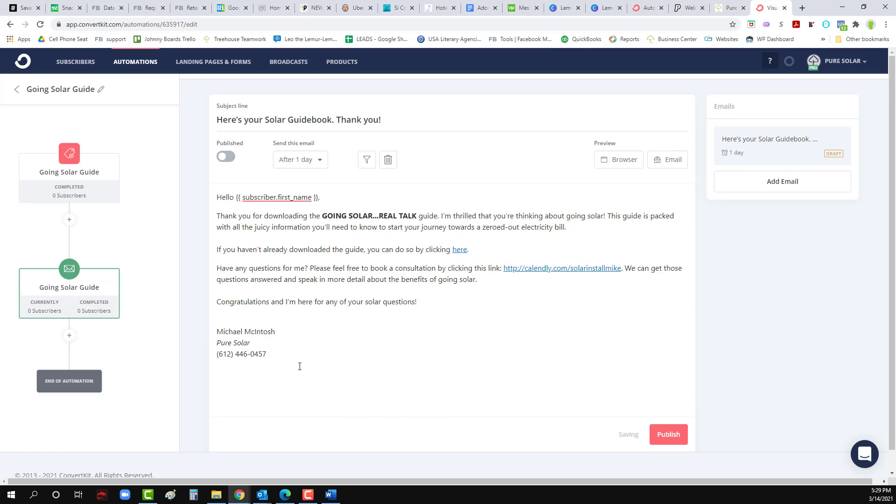
scroll(302, 366, "up", 3)
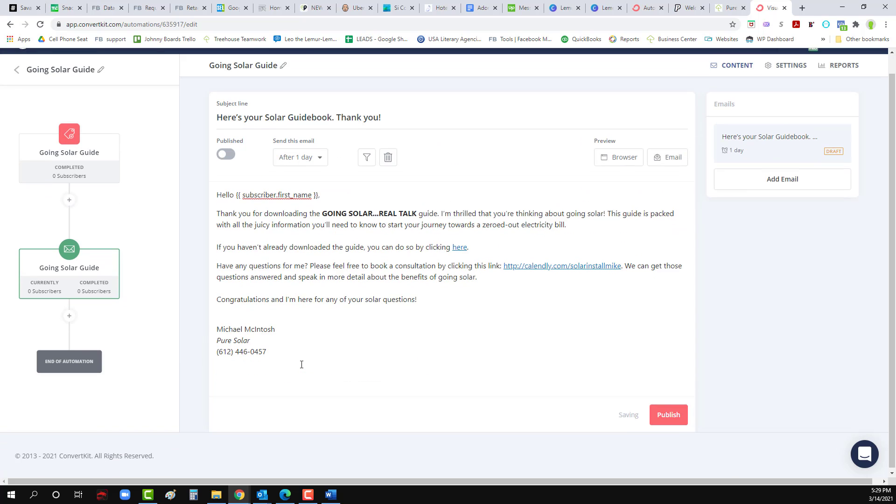
Step: Set the first email's send delay to 0 days so it goes out immediately
left_click(300, 178)
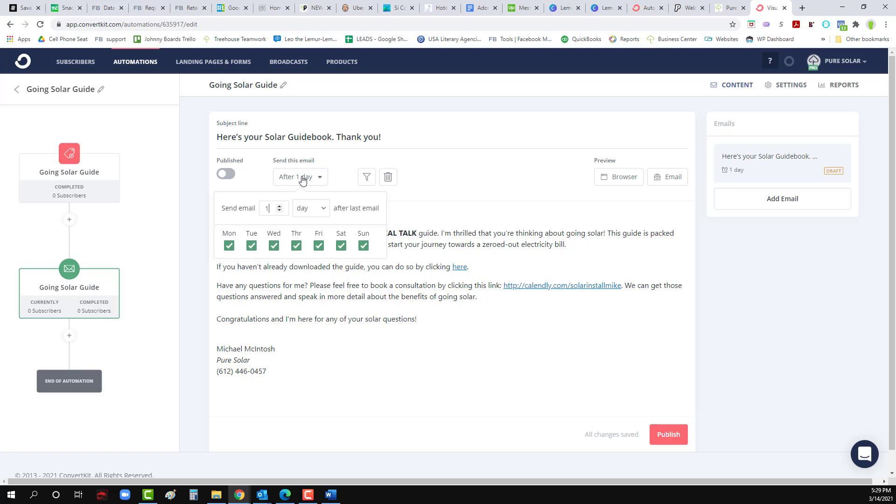
left_click(280, 210)
left_click(305, 210)
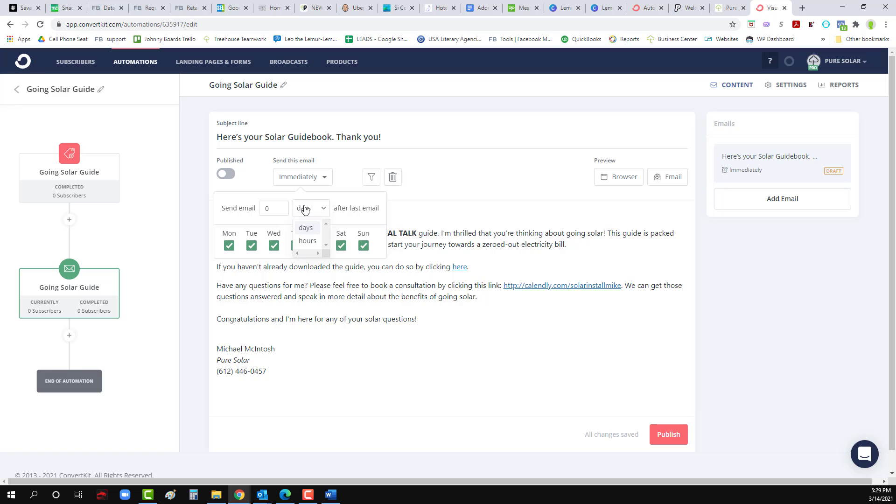
scroll(298, 224, "down", 1)
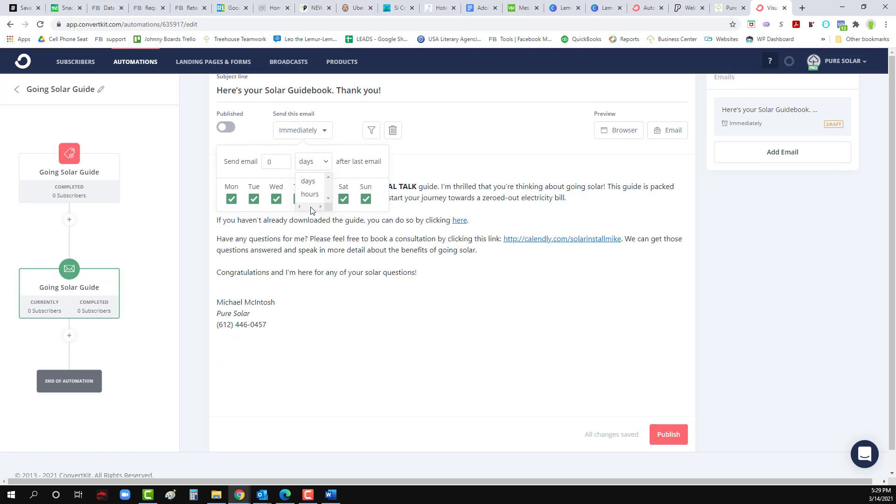
left_click(286, 175)
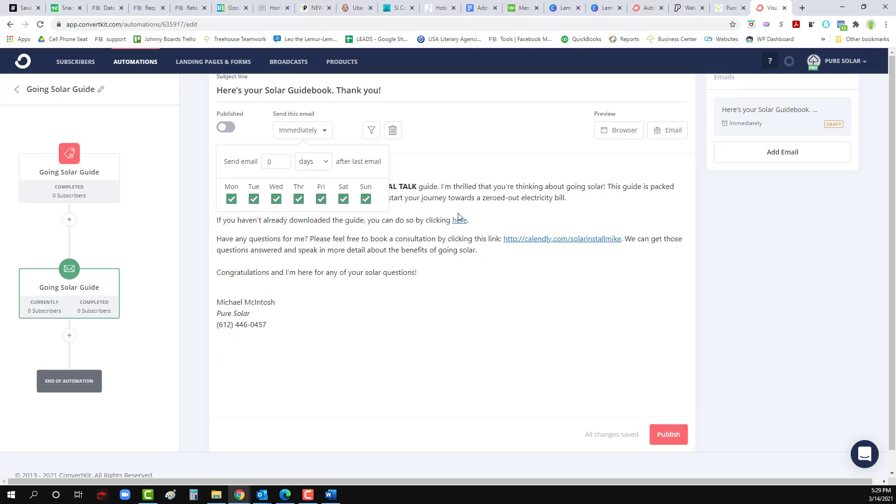
left_click(324, 135)
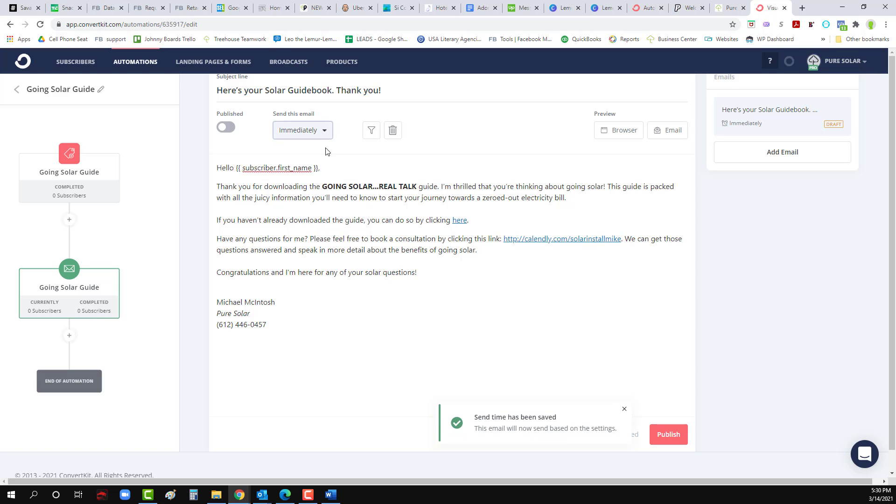
scroll(399, 322, "up", 1)
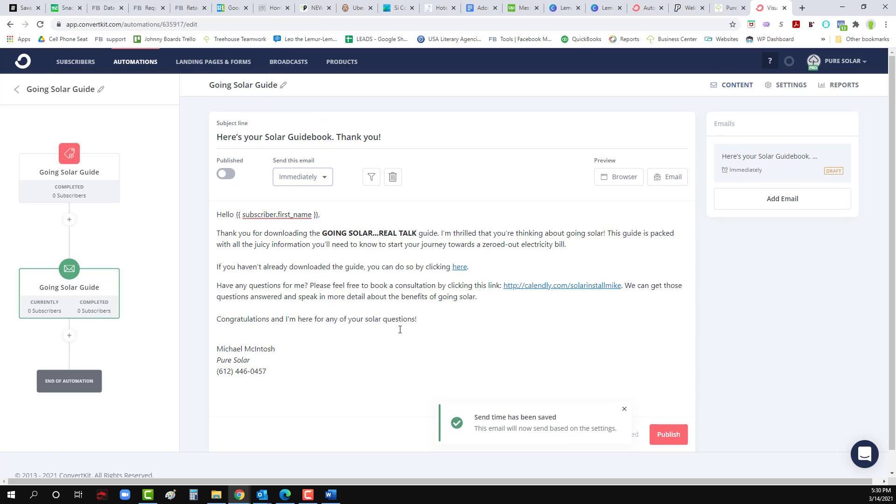
Step: Publish the first email and add a new email to the sequence
left_click(228, 176)
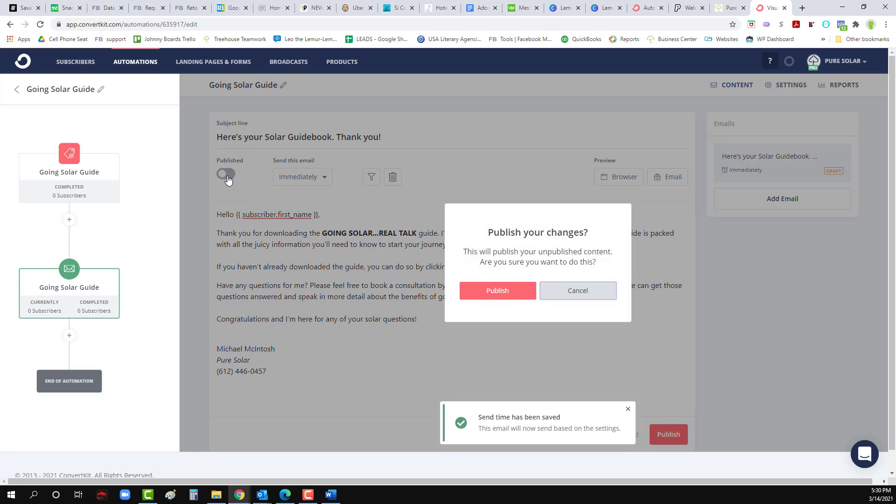
left_click(513, 297)
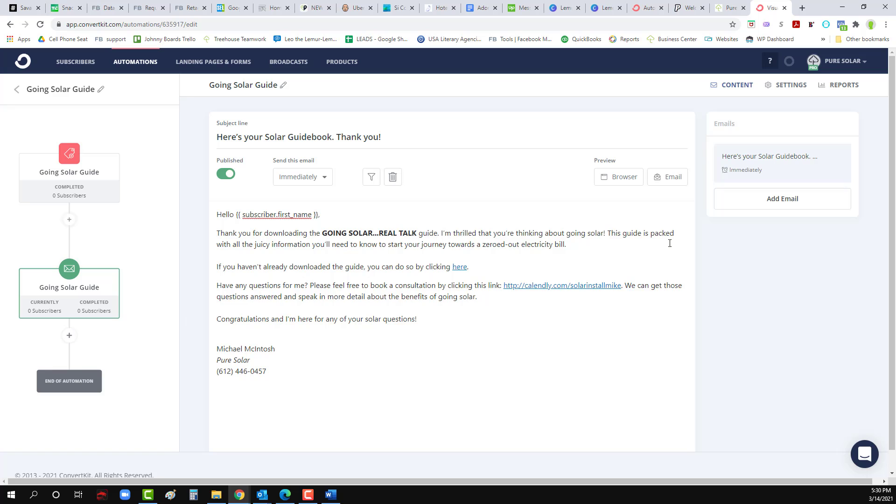
left_click(768, 199)
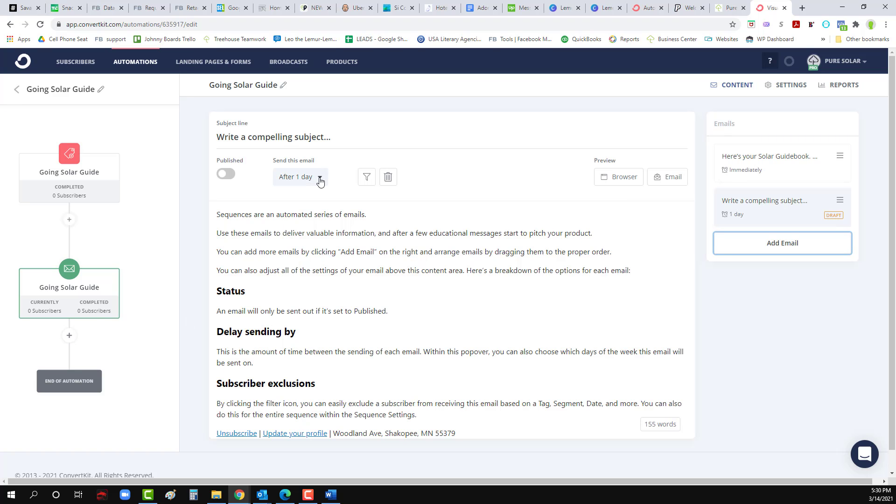
key("alt+Tab")
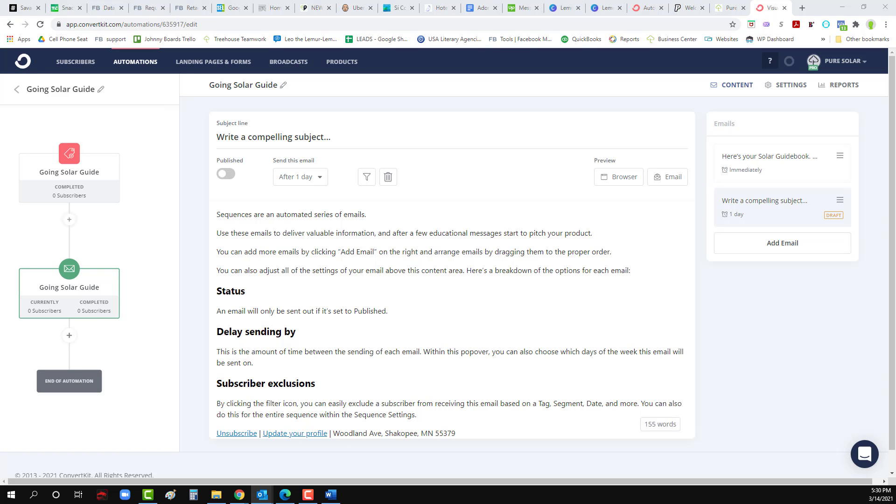
key("alt+Tab")
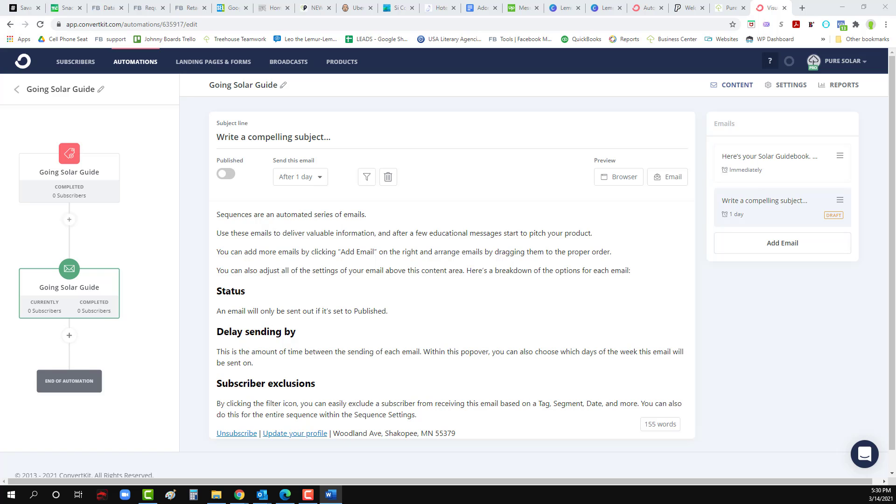
Step: Scroll the drip emails document to Email 2 and drag the Word window aside
scroll(496, 292, "down", 5)
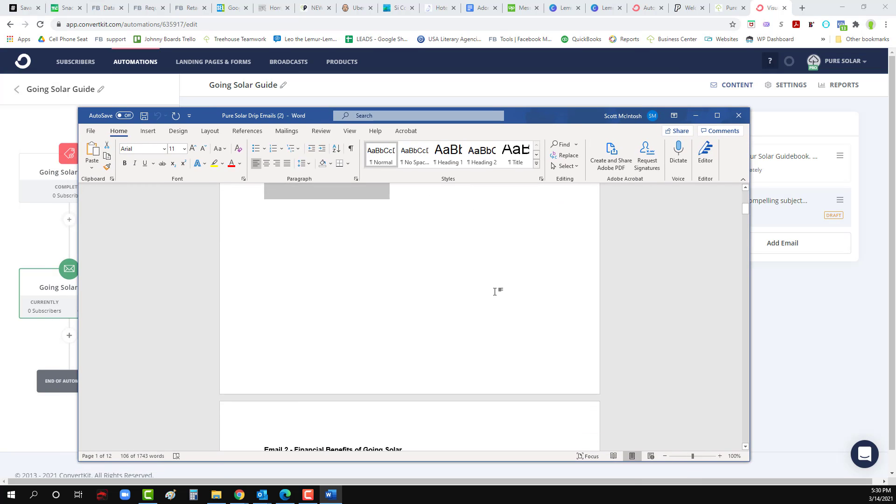
scroll(496, 292, "down", 3)
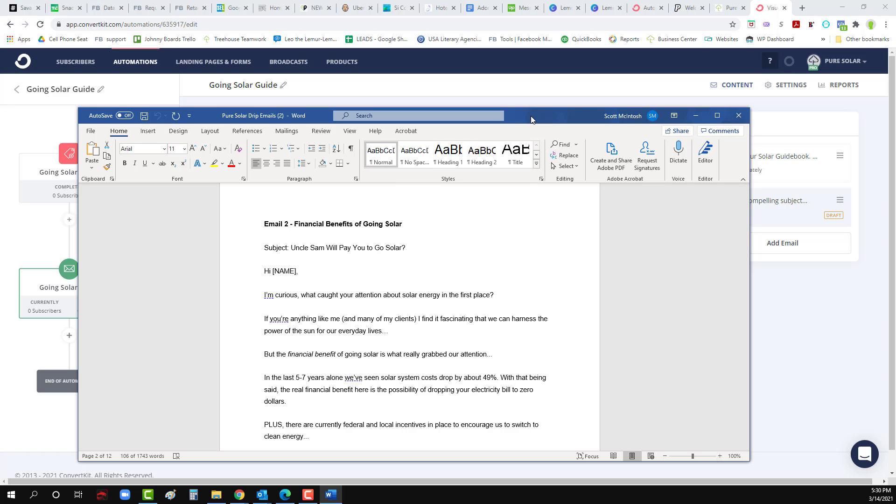
left_click_drag(532, 119, 0, 125)
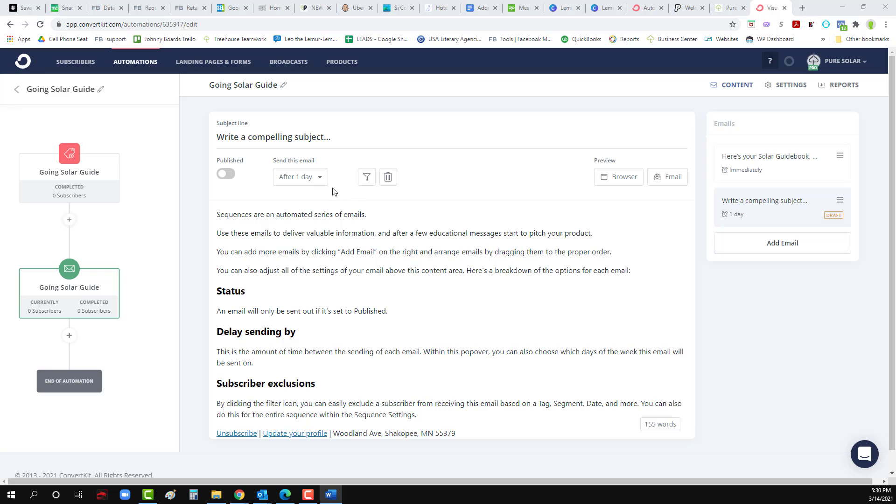
Step: Set the subject line to 'Uncle Sam Will Pay You to Go Solar?'
triple_click(288, 141)
type("Uncle Sam Will Pay You to Go Solar?")
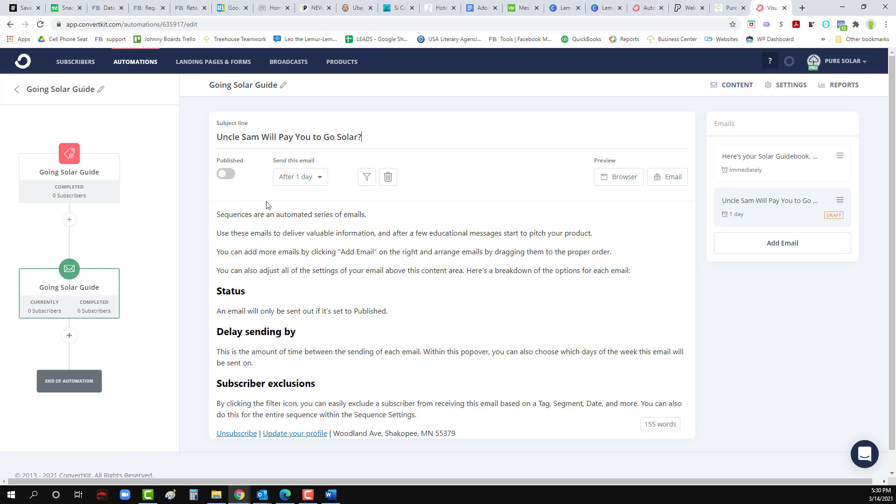
key("alt+Tab")
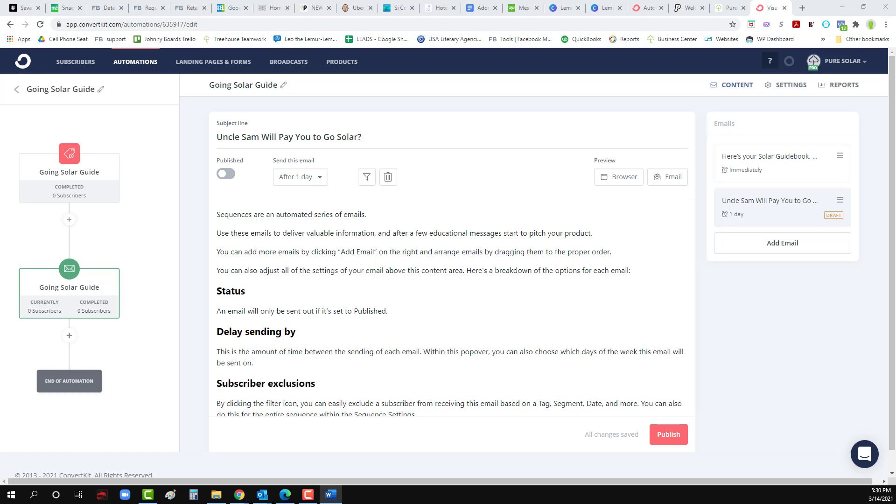
Step: Replace the sample body text with the Email 2 body copied from Word
left_click(384, 359)
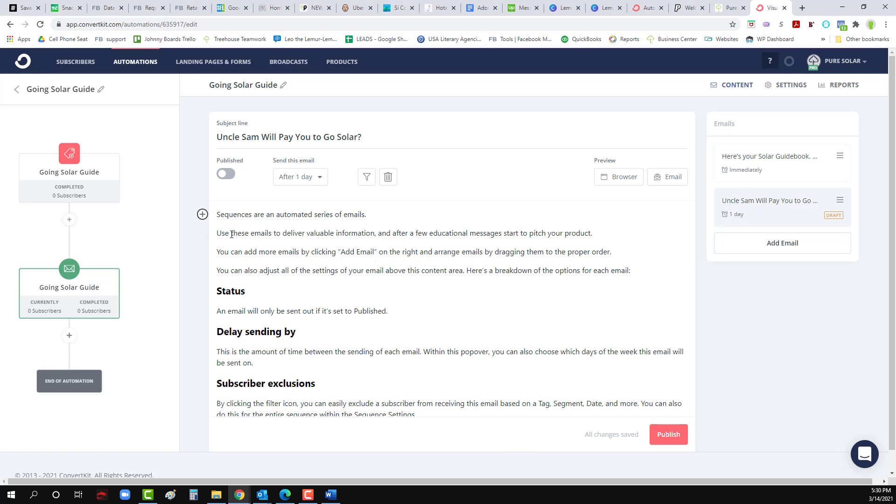
scroll(430, 403, "down", 1)
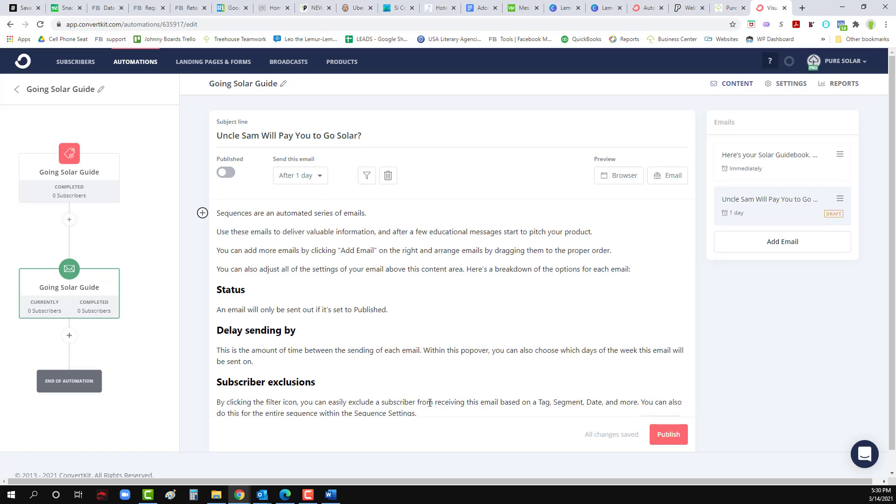
left_click_drag(440, 378, 194, 155)
key("BackSpace")
key("ctrl+v")
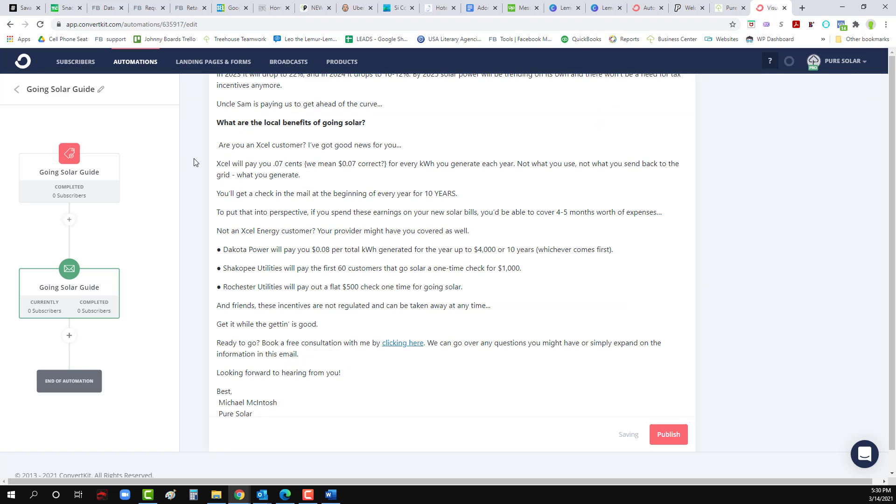
scroll(297, 357, "up", 10)
scroll(297, 357, "up", 3)
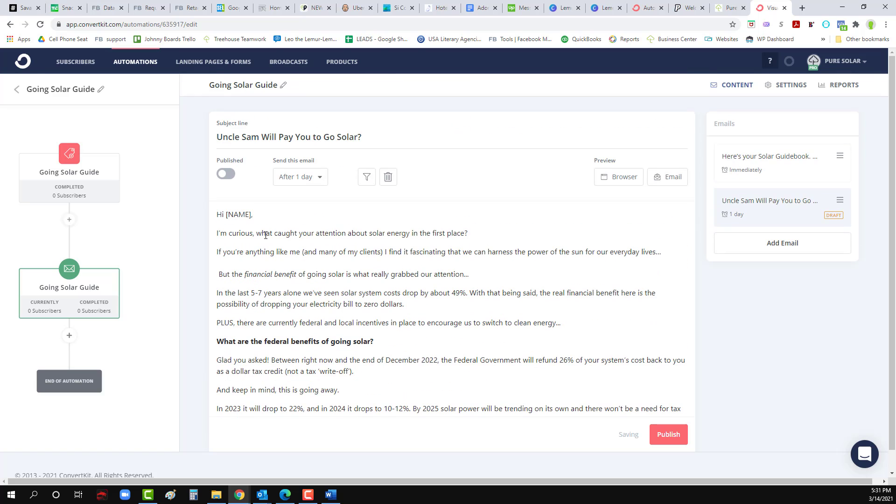
Step: Replace [NAME] after 'Hi' with the Subscriber first name personalization
left_click_drag(252, 215, 227, 211)
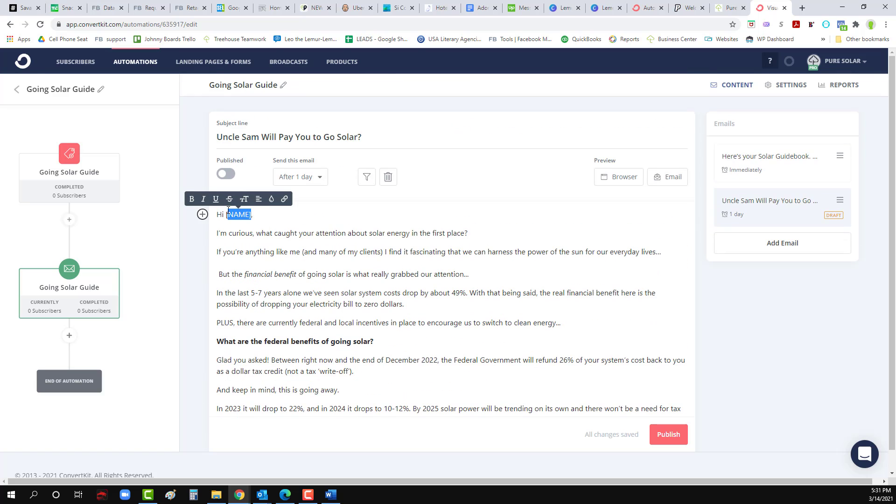
key("BackSpace")
key("BackSpace")
left_click(202, 214)
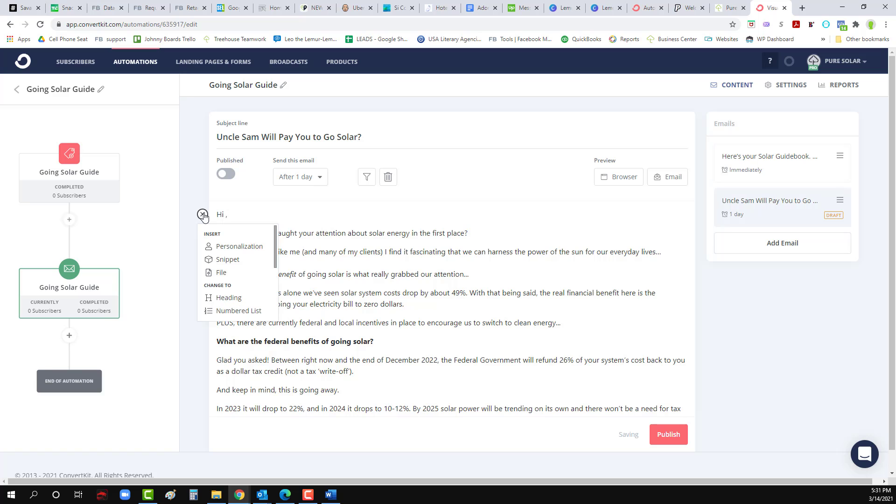
left_click(237, 248)
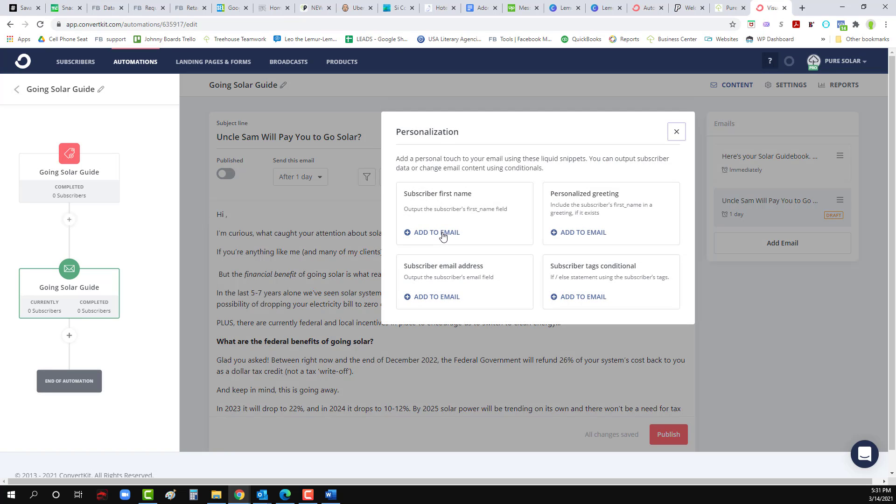
left_click(437, 233)
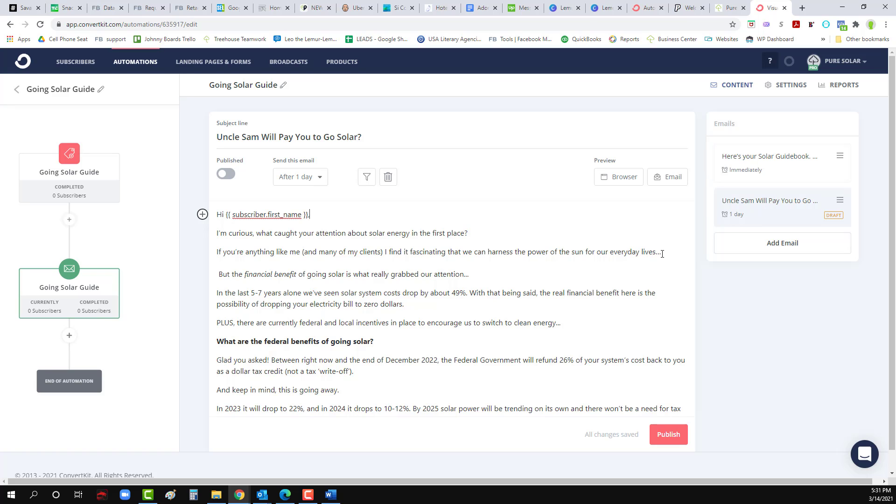
Step: Change the ellipsis after 'lives' to '!' and remove the space before 'But'
left_click_drag(662, 253, 655, 255)
type("!")
left_click(221, 273)
key("BackSpace")
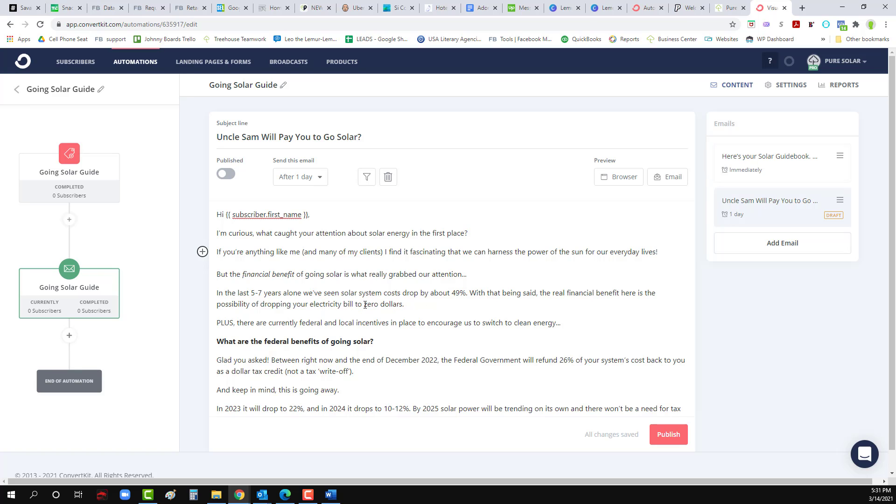
Step: Retype 'zero dollars' in capitals as ZERO DOLLARS, removing a stray exclamation mark
left_click_drag(364, 304, 403, 304)
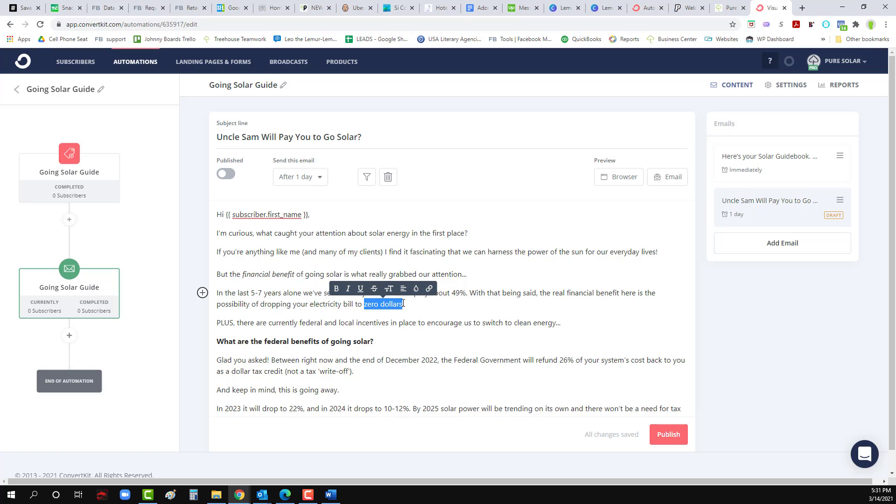
type("ZERO DOLLARS")
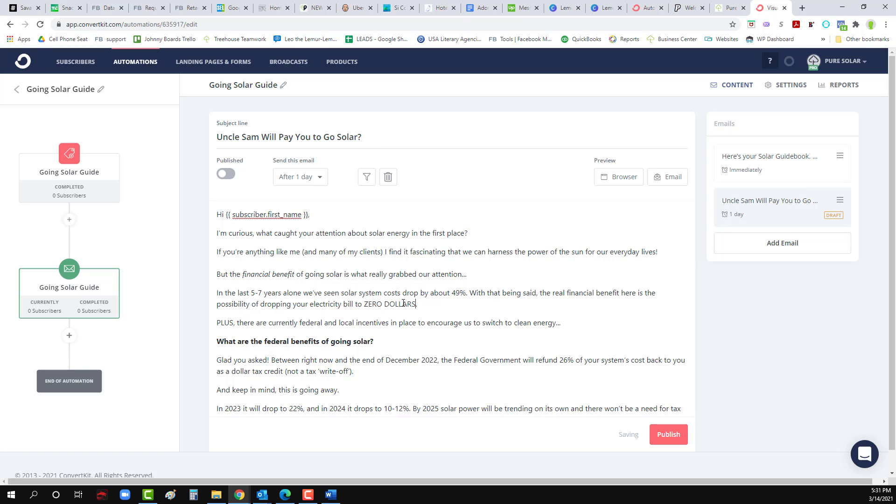
key("Page_Down")
type("!or going solar.")
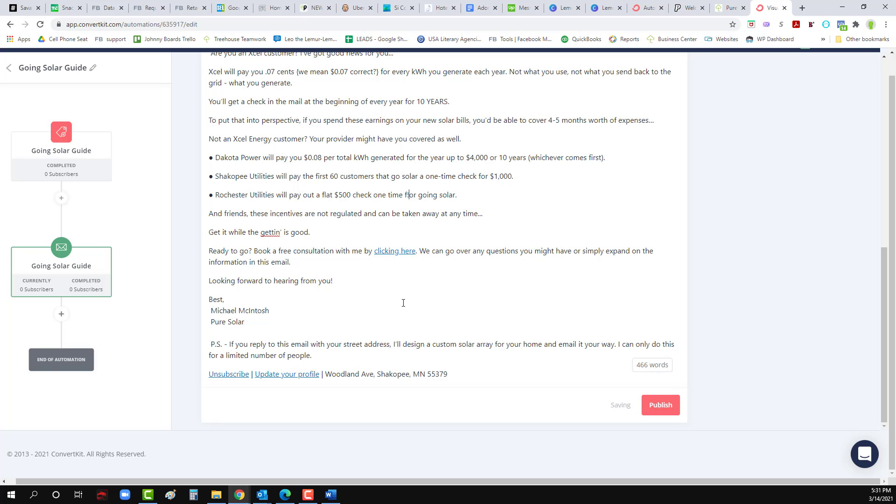
key("BackSpace")
key("Page_Up")
scroll(397, 328, "up", 1)
scroll(397, 328, "up", 4)
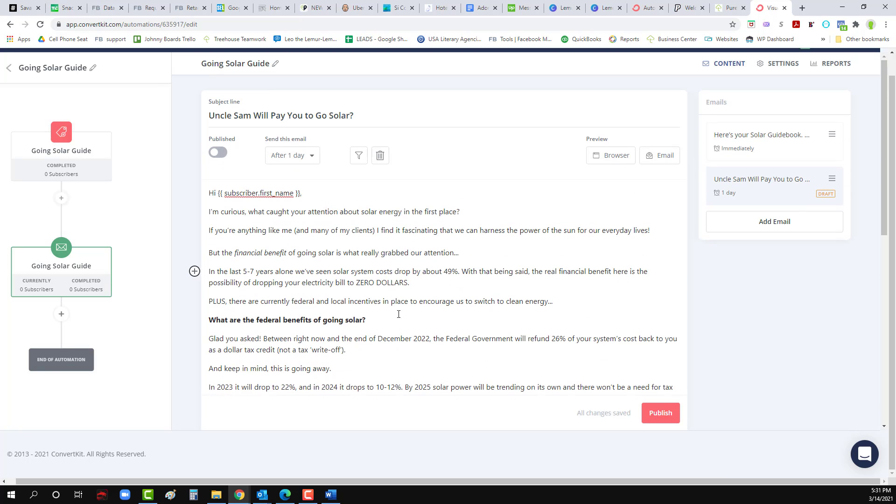
Step: End the phrase with '!' and make ZERO DOLLARS! bold
left_click_drag(412, 283, 405, 283)
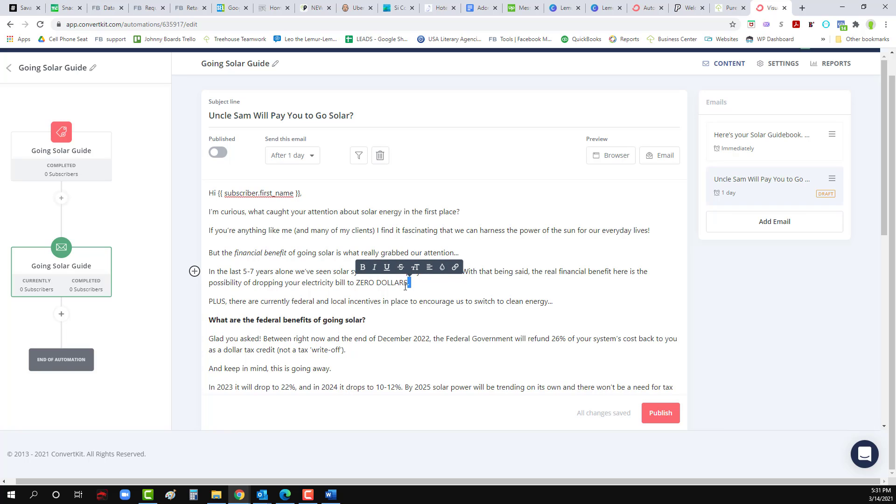
type("!")
left_click_drag(409, 283, 356, 283)
left_click(337, 267)
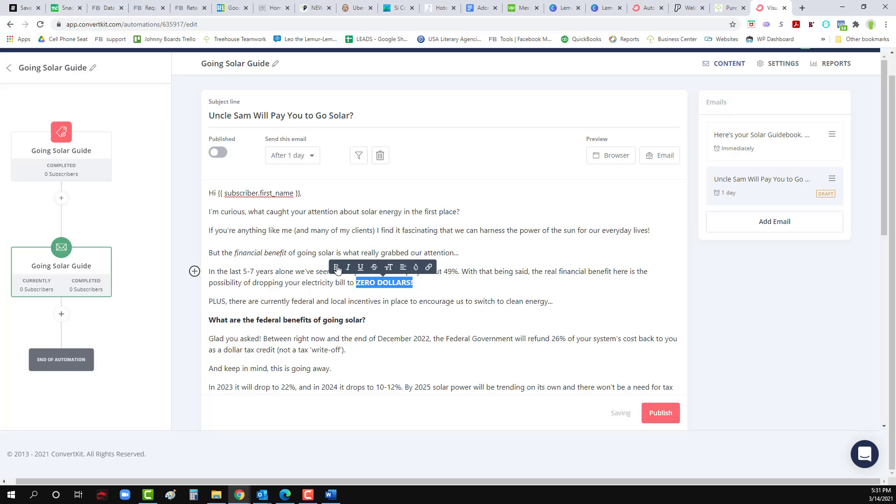
left_click(311, 302)
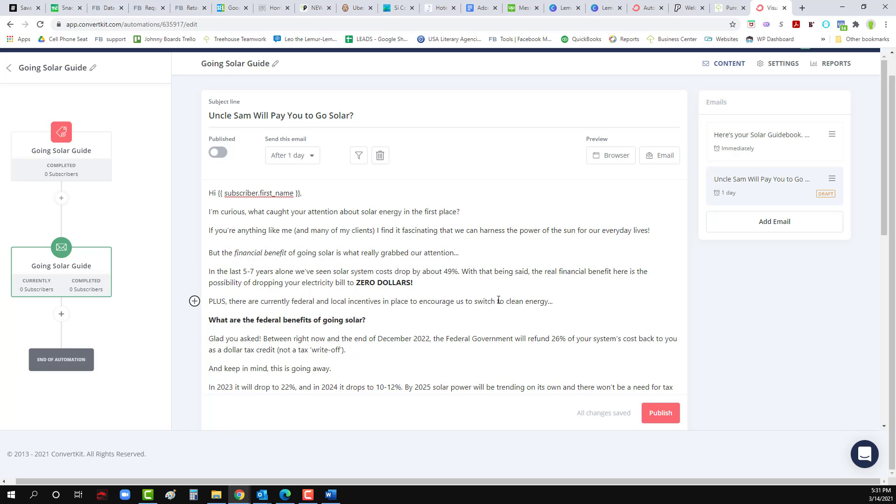
Step: Check the word 'its' in the 2025 sentence, leaving it unchanged
scroll(335, 296, "down", 1)
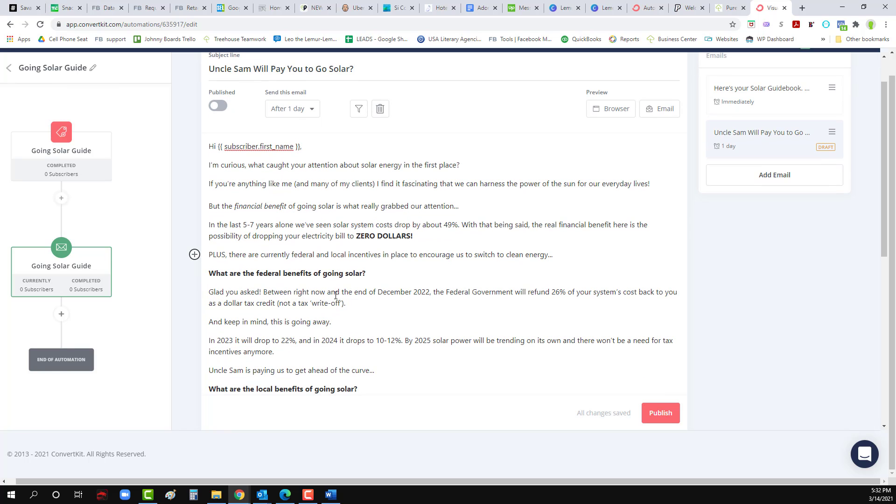
scroll(284, 268, "down", 1)
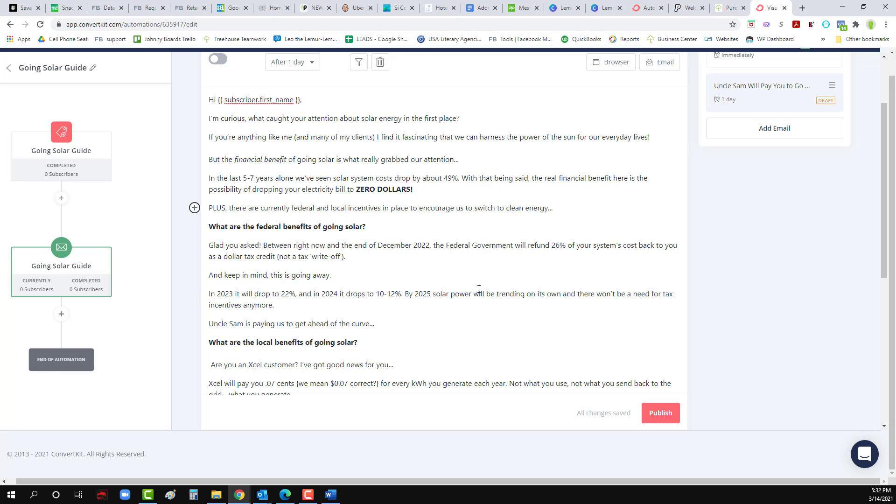
left_click_drag(545, 296, 545, 294)
left_click(539, 297)
left_click(543, 298)
Step: Add an empty line above both the local and federal benefits headings
scroll(227, 258, "down", 2)
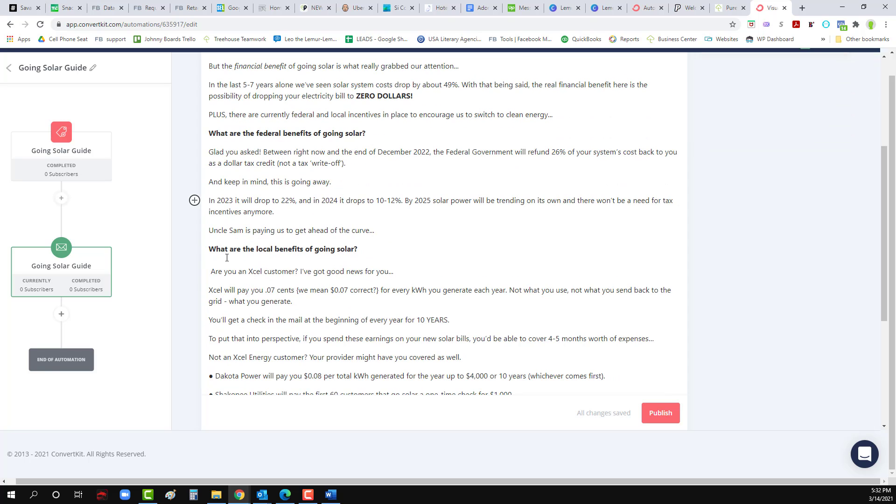
left_click(214, 249)
key("Return")
left_click(210, 135)
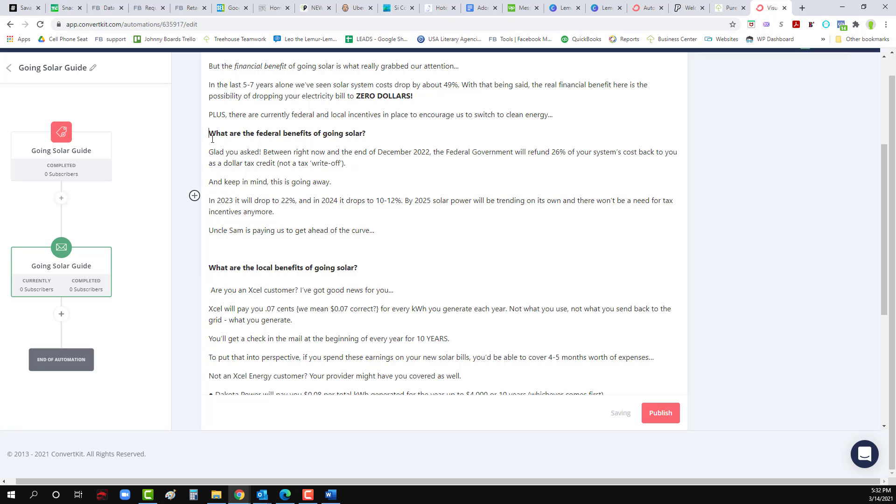
key("Return")
scroll(266, 244, "down", 1)
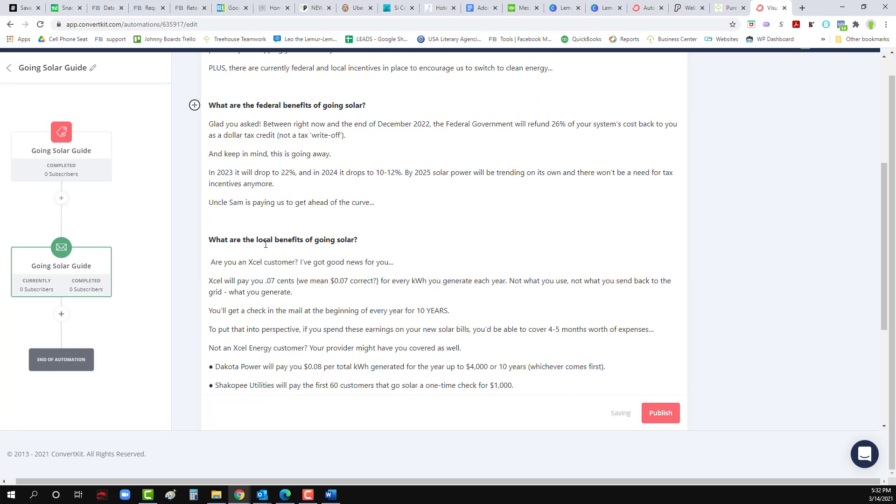
Step: Clean up the Xcel line: remove the leading space and bracketed aside, stating the rate as $0.07
left_click(212, 260)
key("BackSpace")
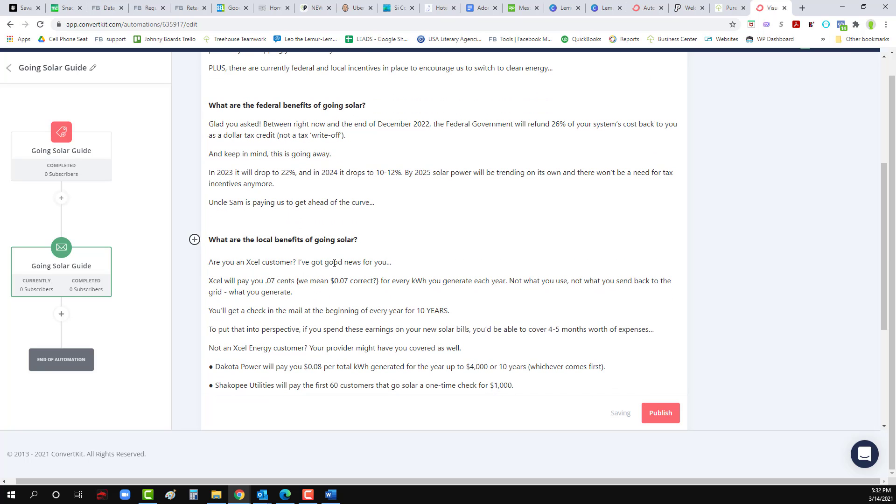
left_click(266, 280)
type(".")
left_click_drag(382, 281, 297, 281)
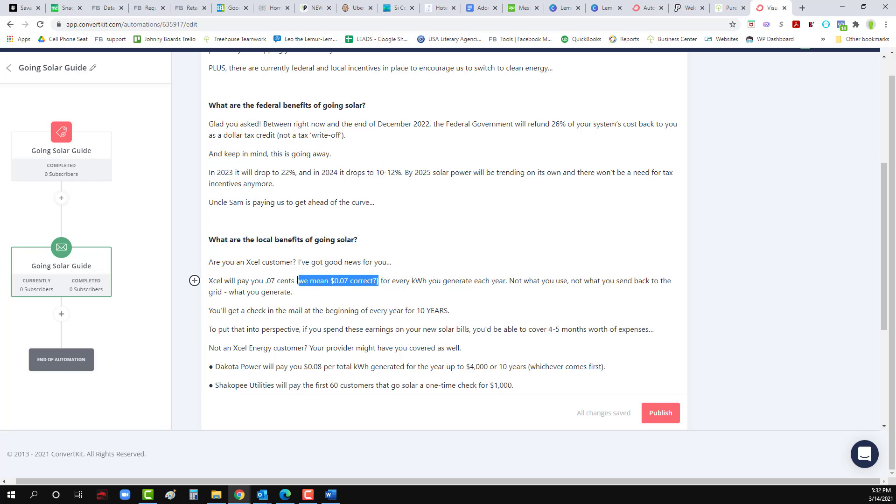
key("BackSpace")
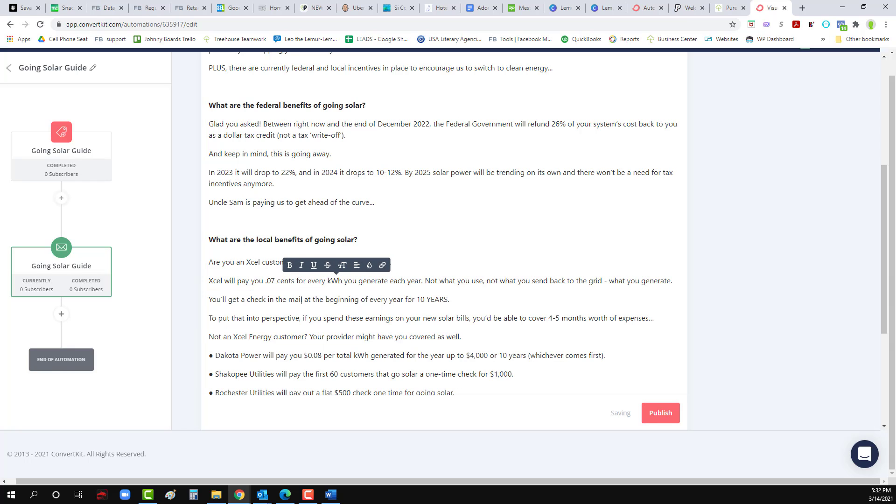
left_click(267, 281)
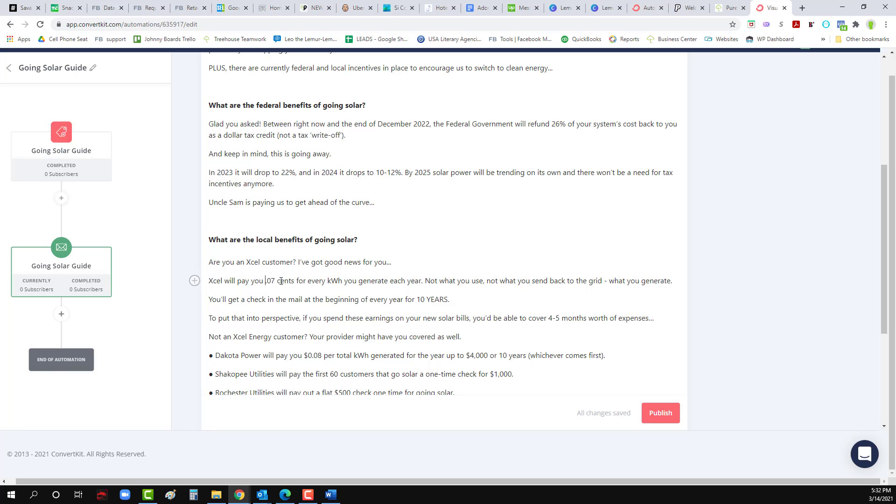
type("$0")
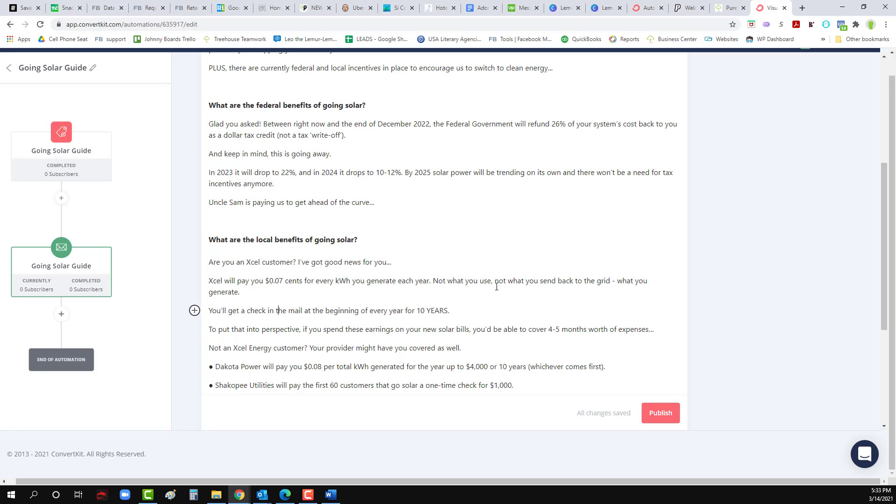
left_click(380, 297)
Step: Underline 'what you generate' at the end of the Xcel line
left_click_drag(616, 281, 238, 293)
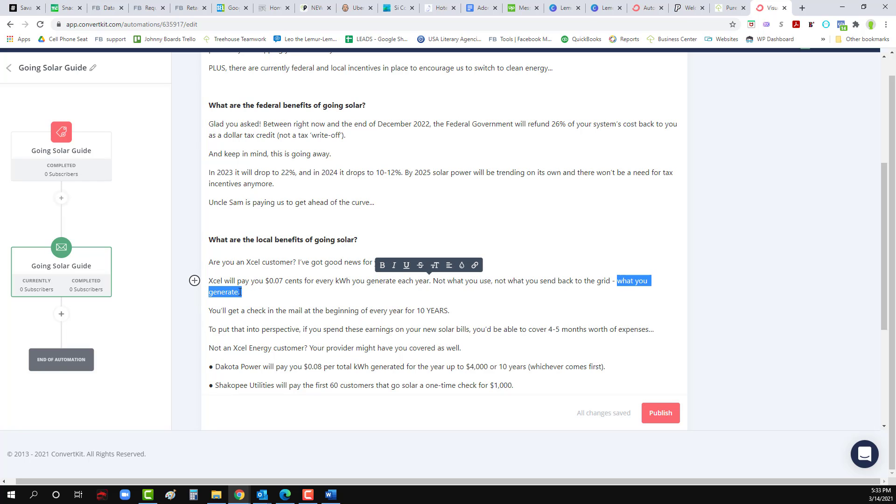
left_click(406, 265)
left_click(334, 294)
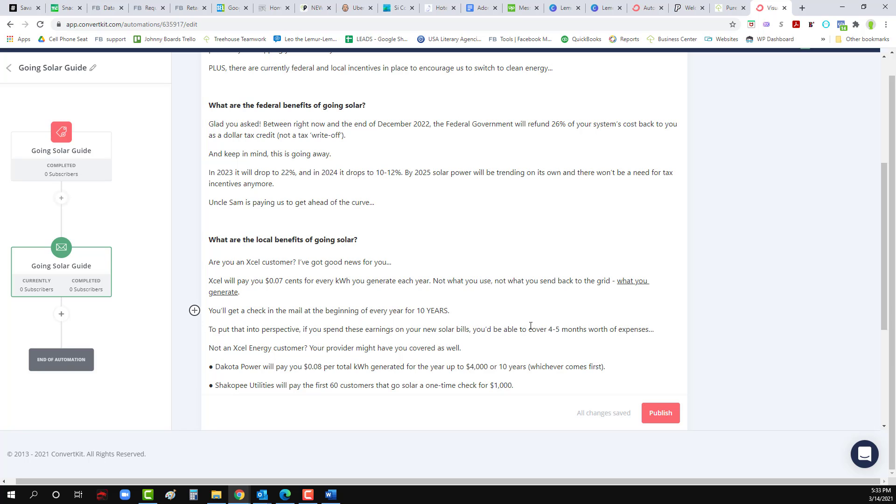
scroll(283, 339, "down", 1)
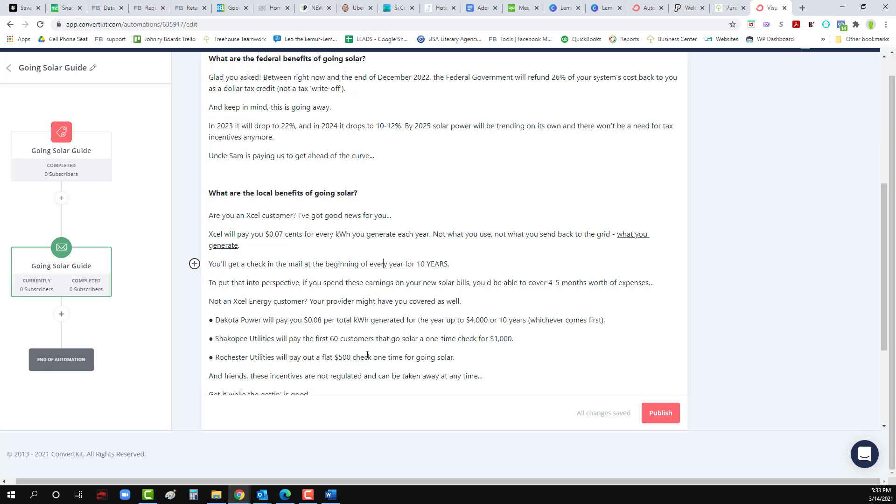
scroll(405, 356, "down", 2)
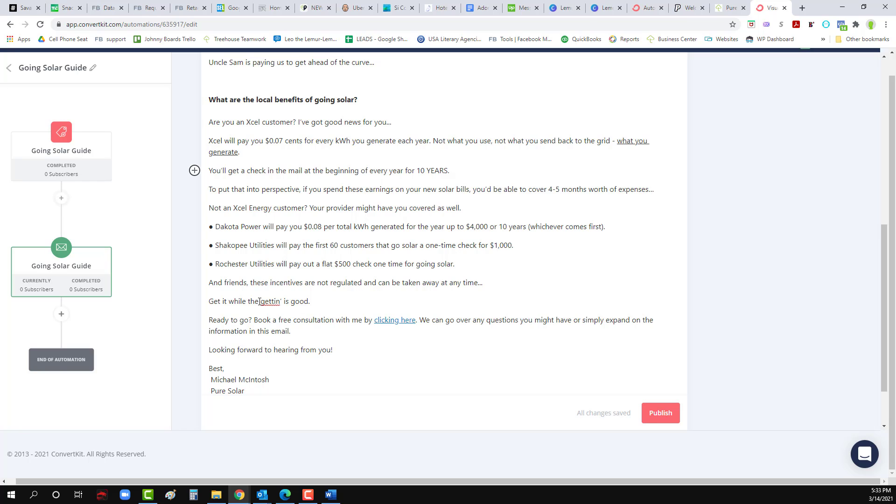
Step: Verify the 'clicking here' link target and place the caret before 'P.S.'
left_click(390, 321)
left_click(433, 307)
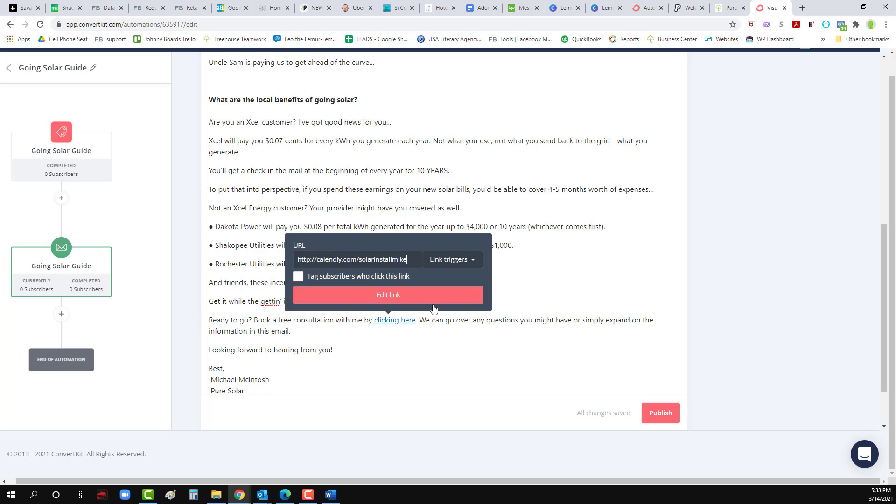
left_click(396, 338)
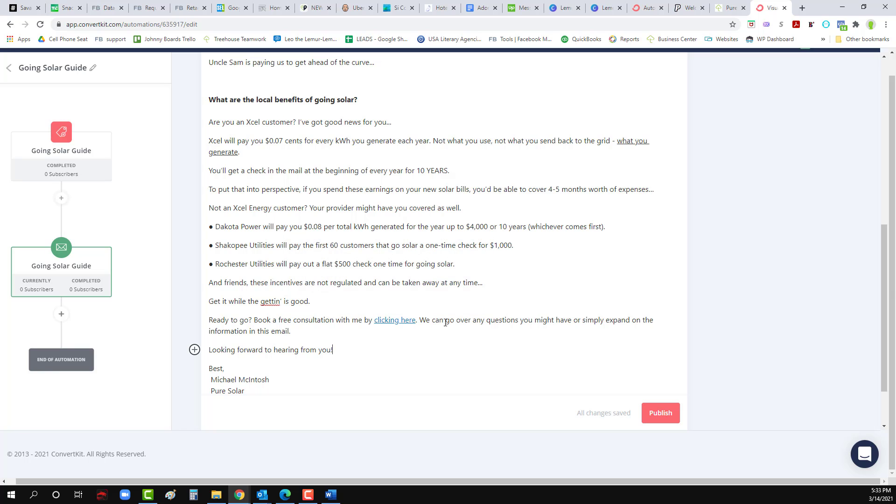
scroll(368, 341, "down", 2)
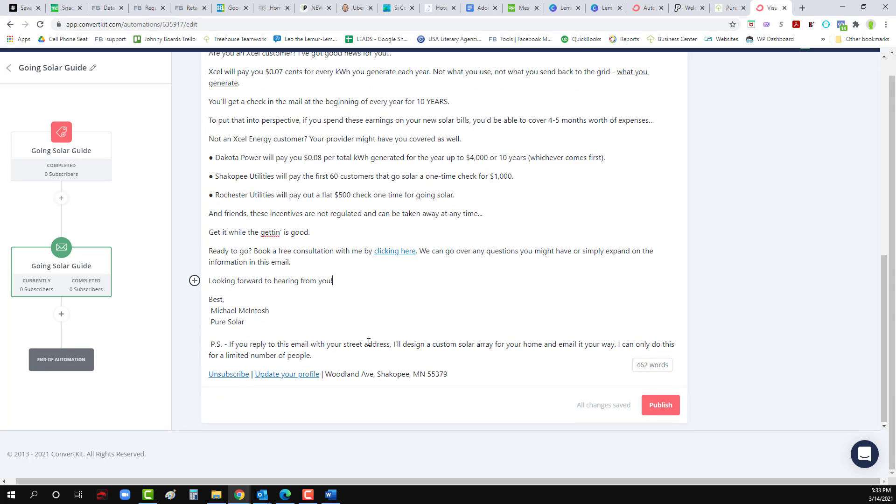
left_click(212, 343)
Step: Delete the leading space before P.S. and add blank paragraphs after it
key("BackSpace")
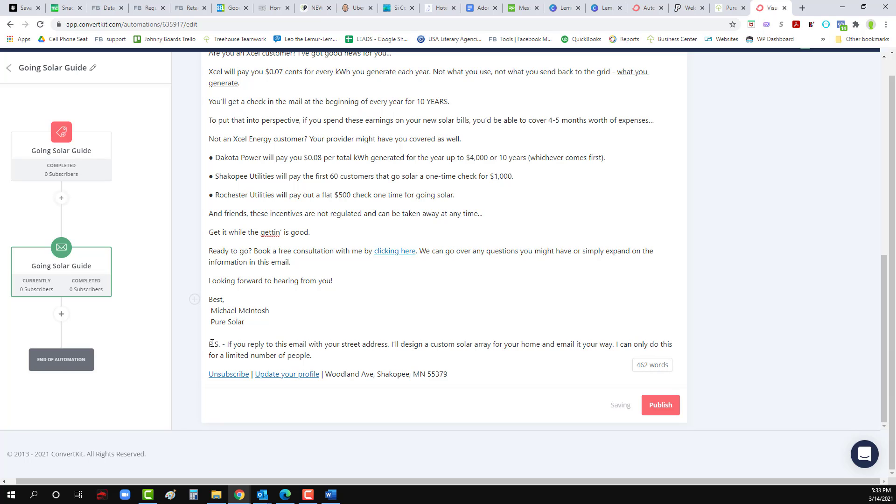
key("Return")
key("Return")
key("Return")
key("Return")
key("Return")
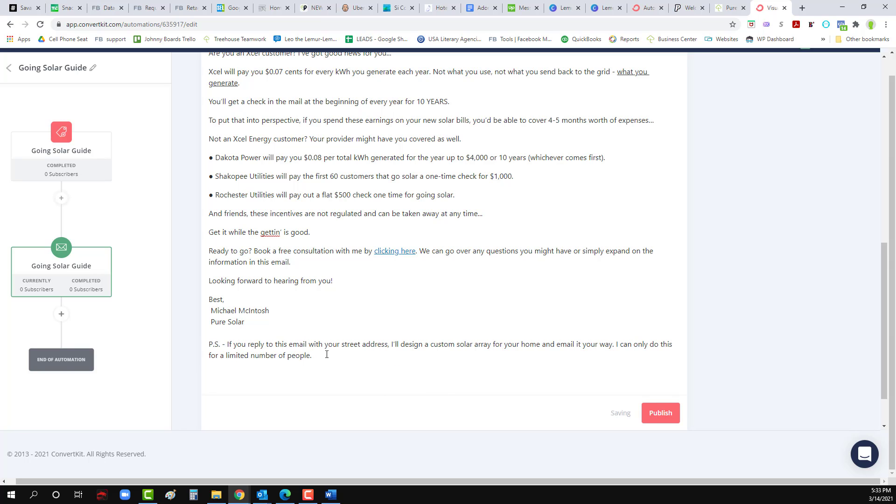
scroll(327, 354, "down", 1)
scroll(326, 354, "up", 2)
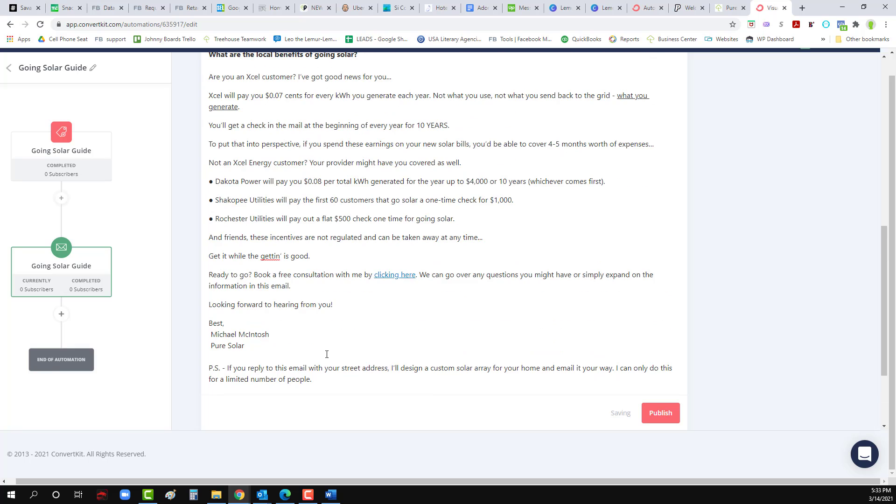
scroll(326, 354, "down", 1)
Step: Remove stray spaces before the sender's name and Pure Solar, and adjust blank lines around 'Best,'
left_click(210, 288)
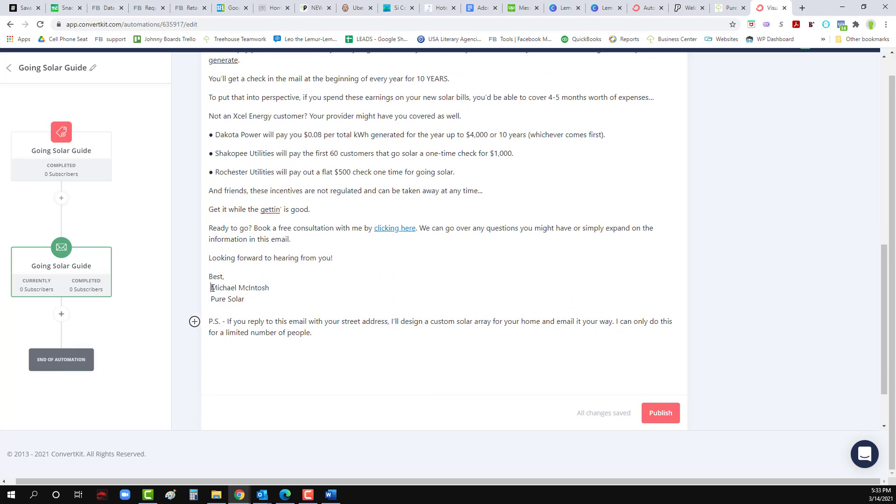
key("BackSpace")
key("Return")
left_click(211, 317)
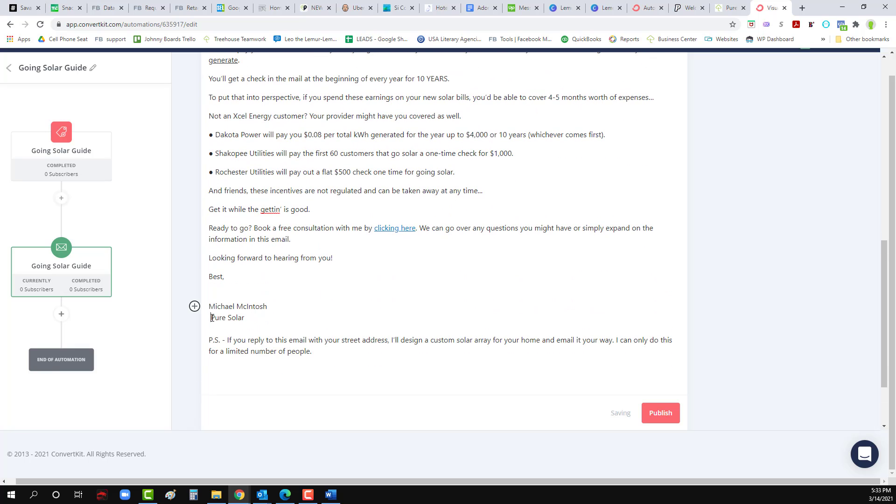
key("BackSpace")
left_click(209, 279)
key("Return")
left_click(231, 296)
key("Delete")
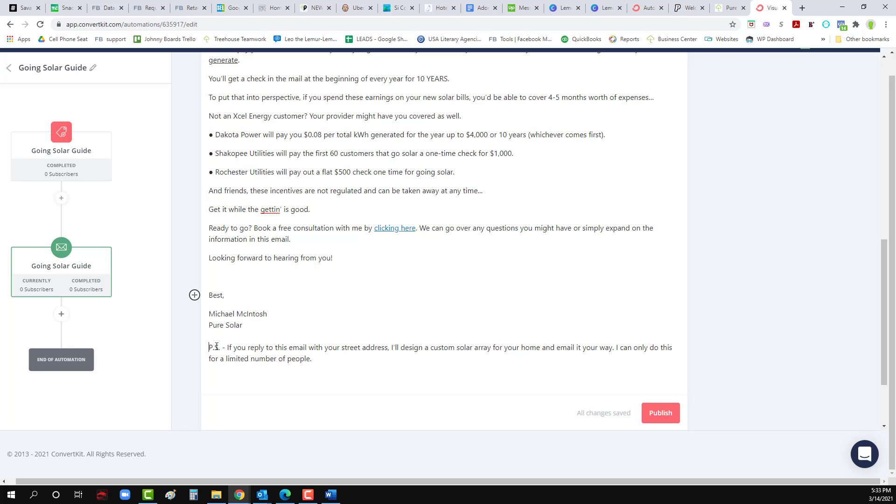
Step: Make the 'P.S.' label bold
left_click_drag(209, 348, 219, 347)
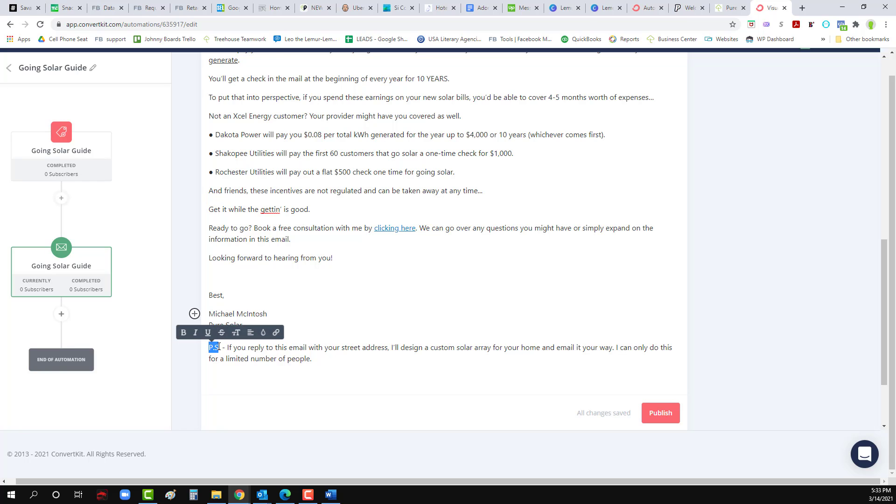
left_click(184, 332)
left_click(241, 357)
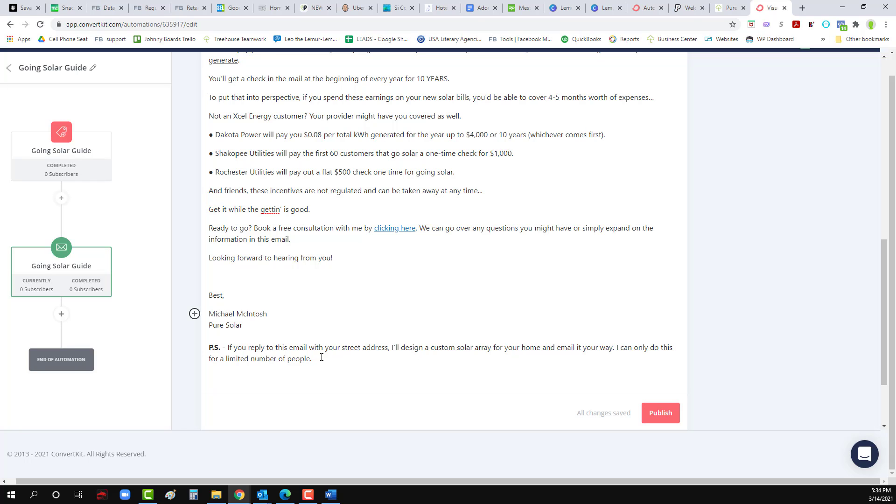
scroll(326, 356, "down", 1)
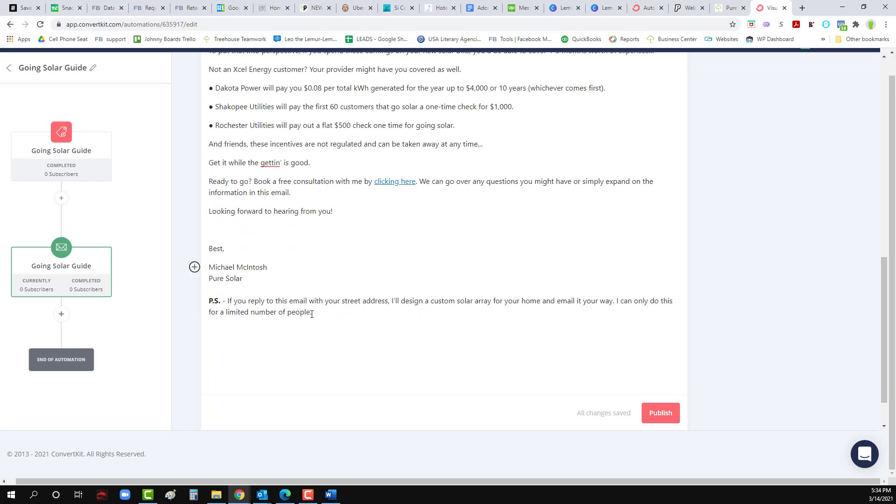
scroll(397, 326, "down", 1)
scroll(388, 327, "up", 5)
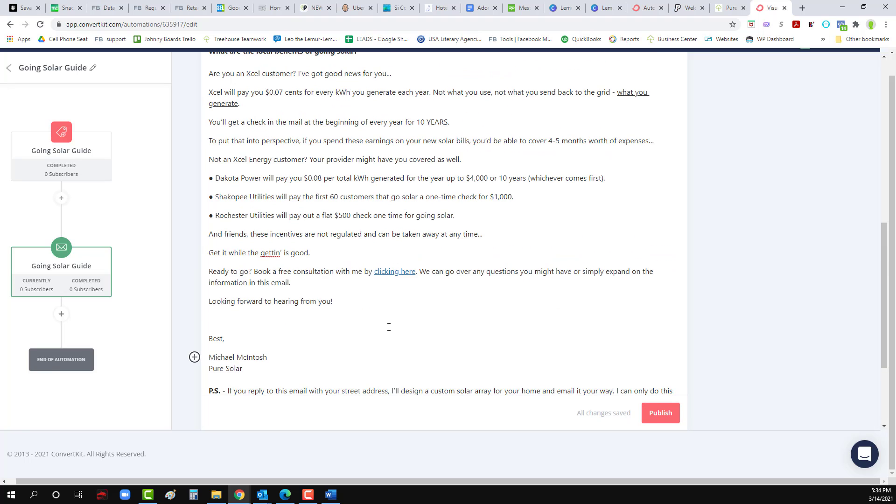
scroll(389, 327, "up", 6)
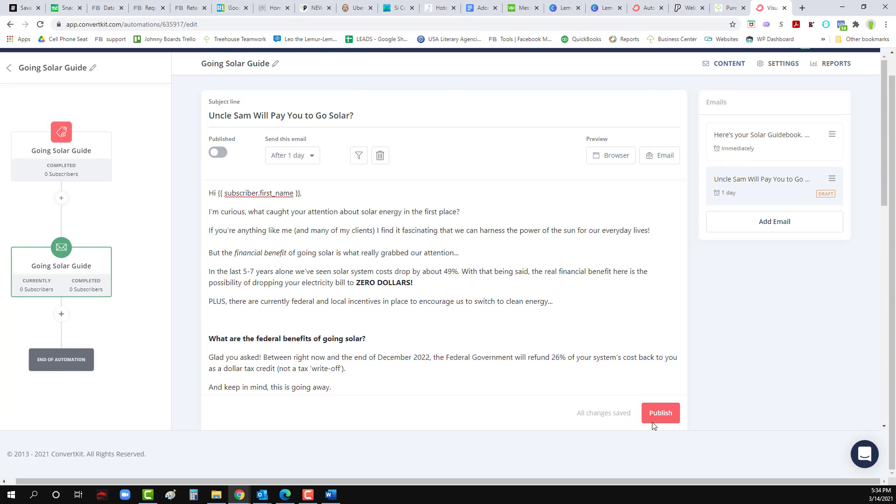
Step: Publish the Uncle Sam email and add a new email sent after 2 days
left_click(659, 417)
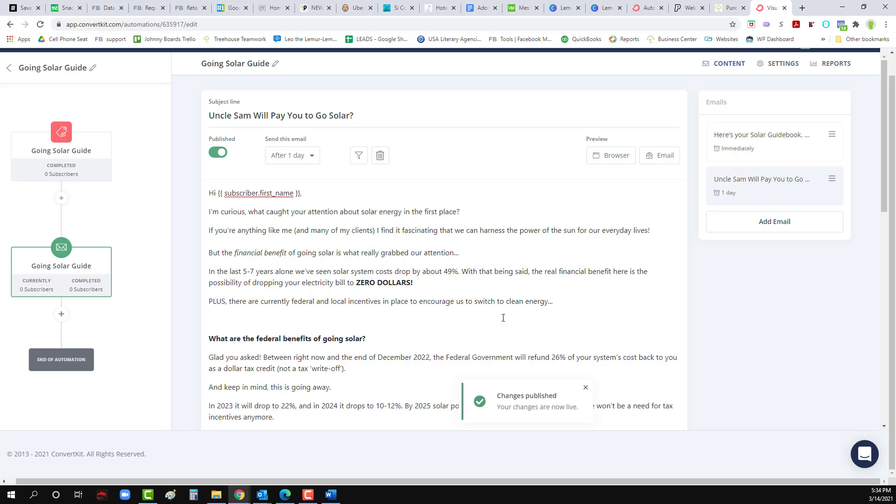
left_click(770, 222)
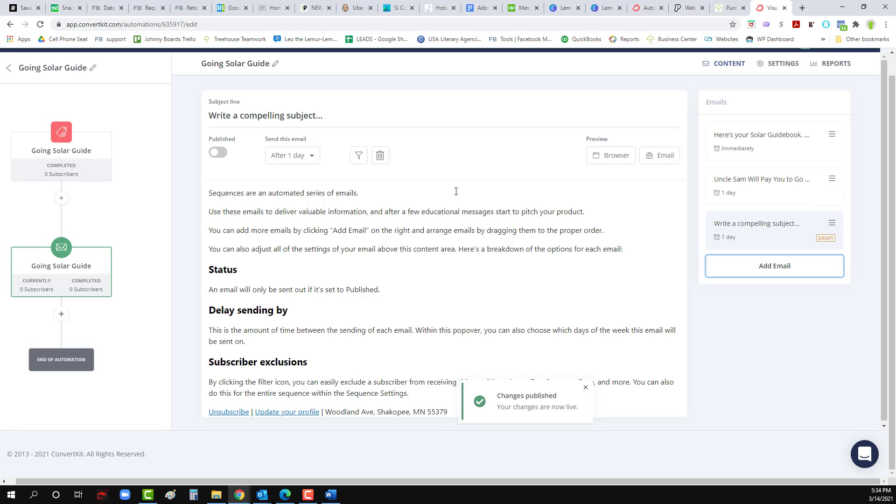
left_click(311, 157)
left_click(271, 184)
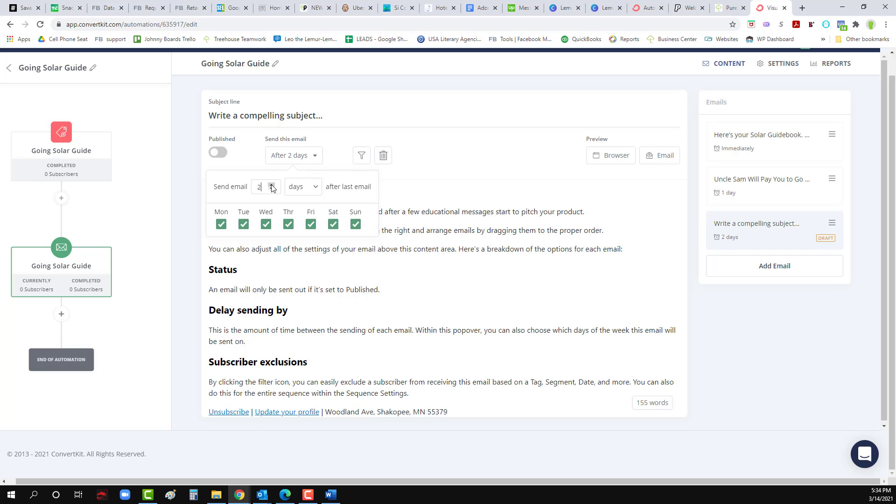
left_click(332, 321)
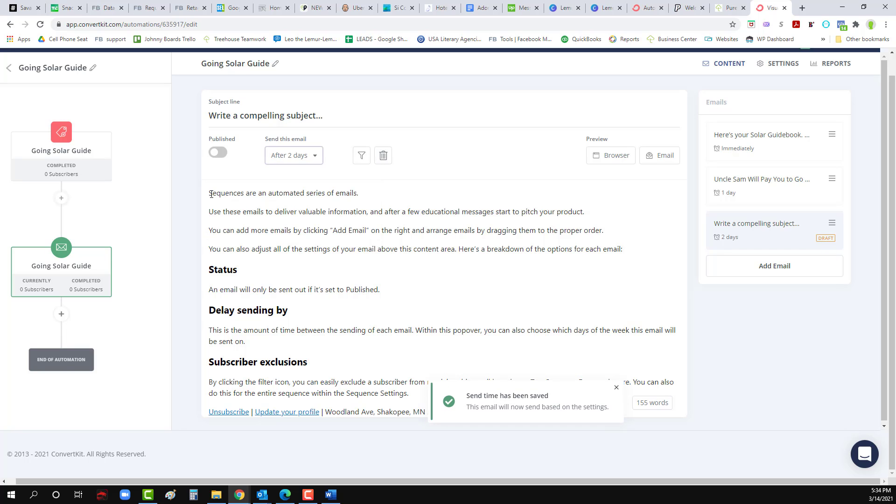
Step: Delete all the placeholder body text from the new email
left_click_drag(210, 193, 431, 396)
key("BackSpace")
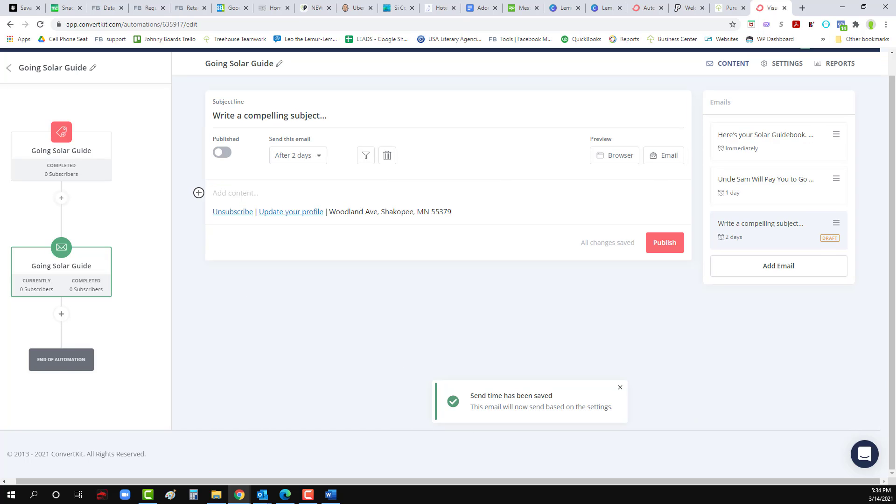
key("alt+Tab")
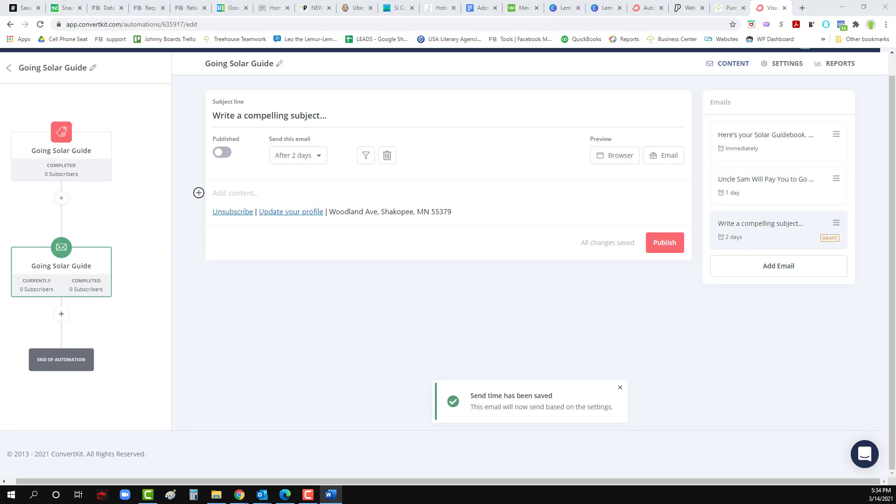
Step: Paste the subject 'What's the ROI of a Solar System?' and the ROI body from Word
triple_click(317, 119)
type("What’s the ROI of a Solar System?")
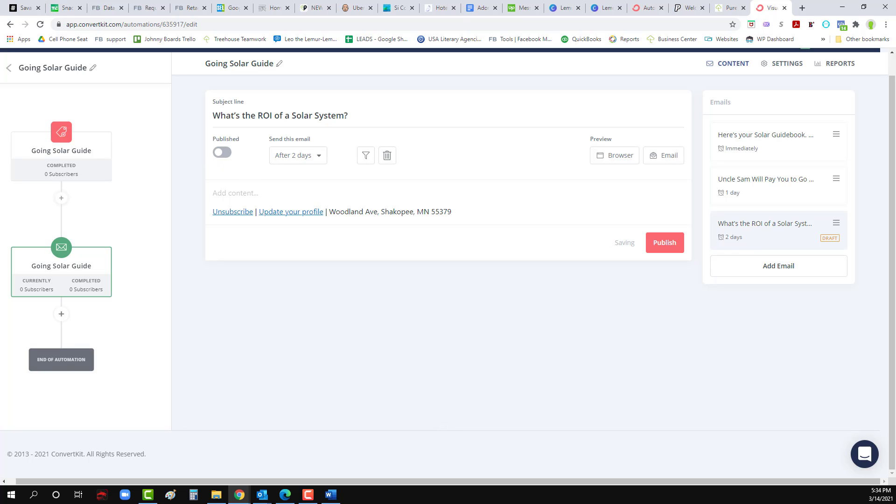
key("alt+Tab")
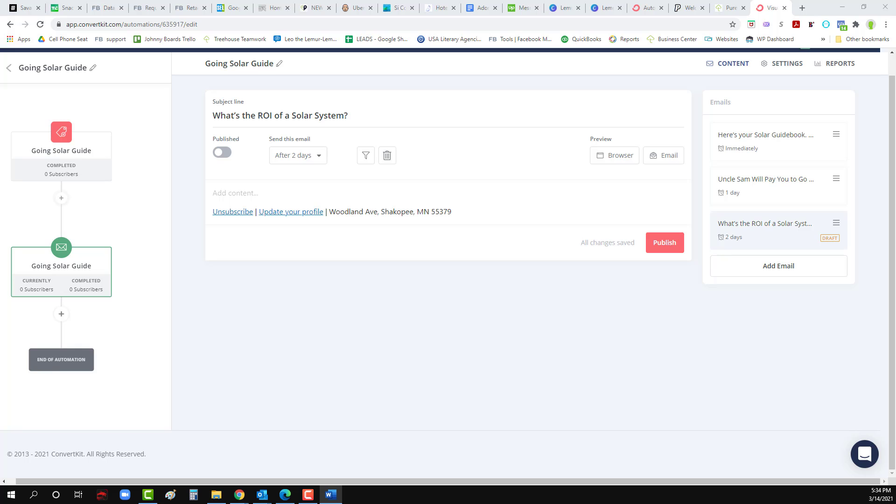
left_click(268, 196)
key("ctrl+v")
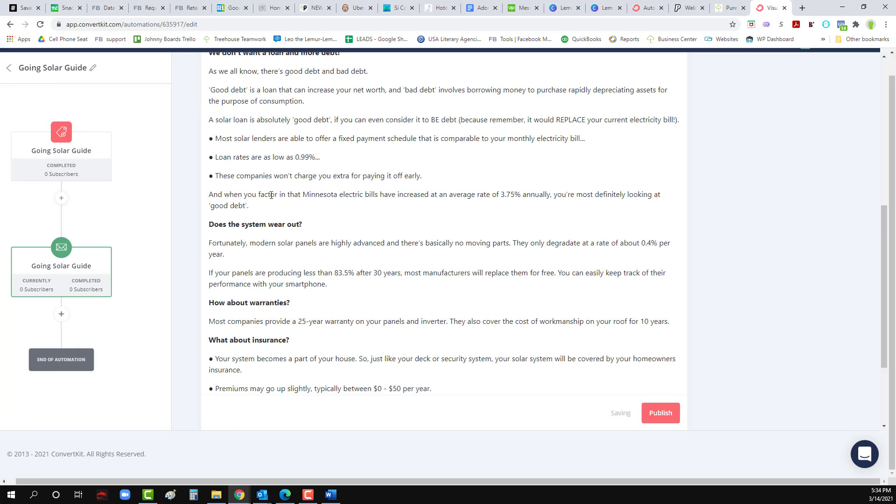
scroll(271, 195, "up", 7)
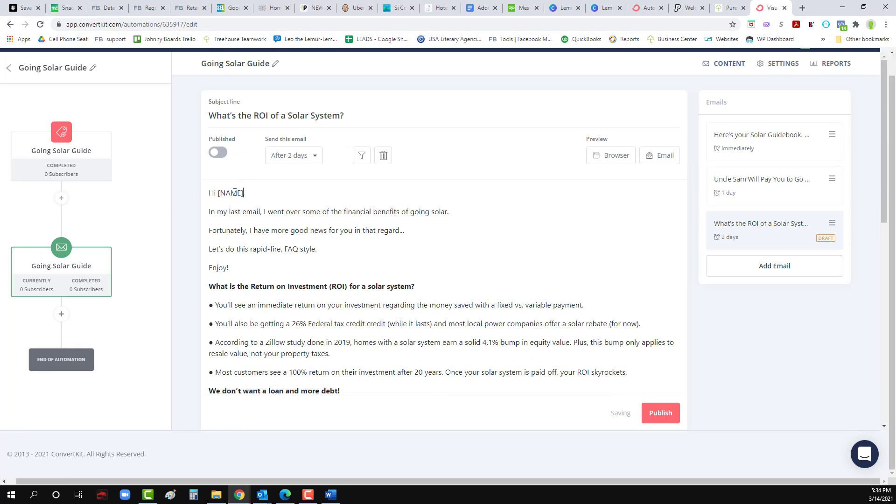
Step: Replace [NAME] in the greeting with the subscriber first-name personalization
left_click_drag(243, 193, 219, 194)
key("BackSpace")
left_click(194, 193)
left_click(222, 225)
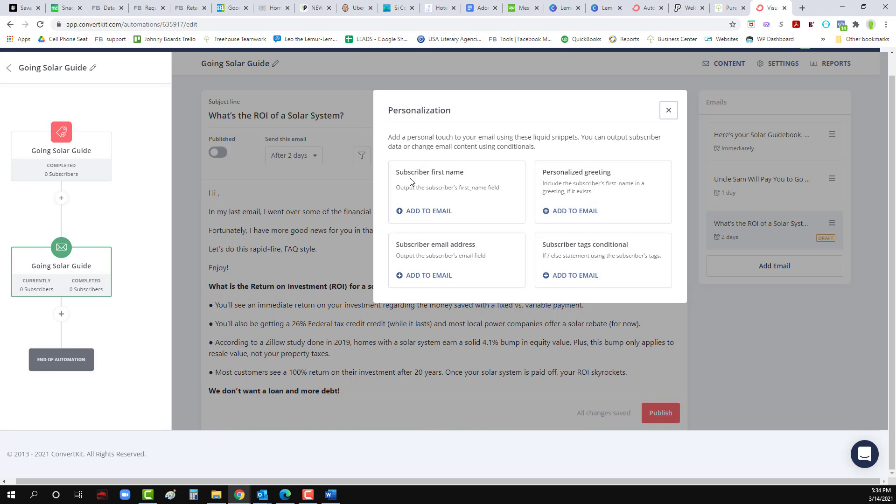
left_click(432, 210)
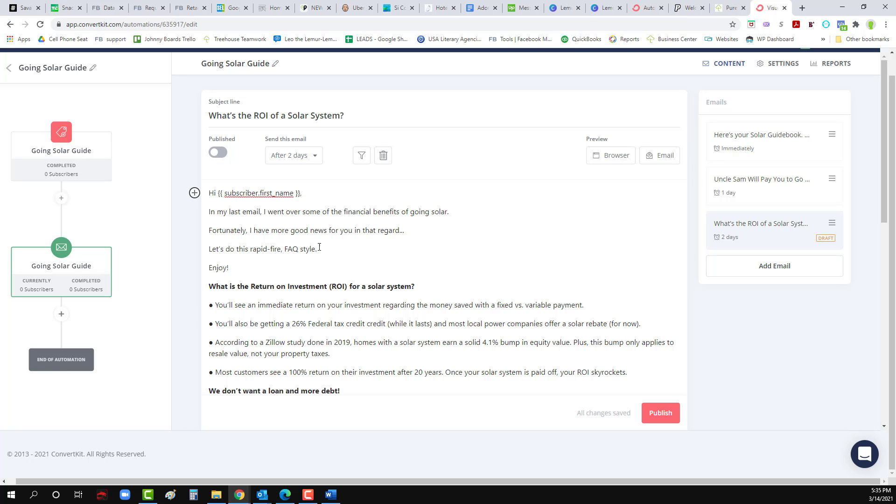
Step: Add blank lines above the loan and debt, ROI, and wear-out headings
scroll(252, 271, "down", 2)
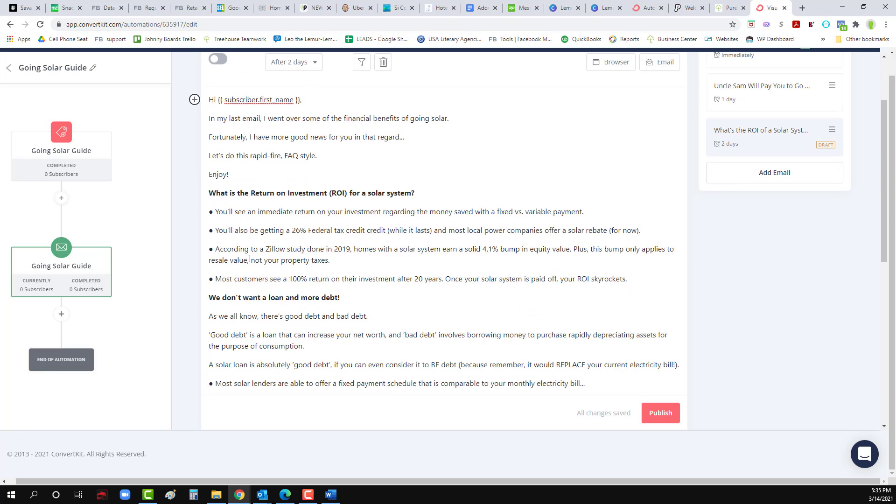
left_click(210, 297)
key("Return")
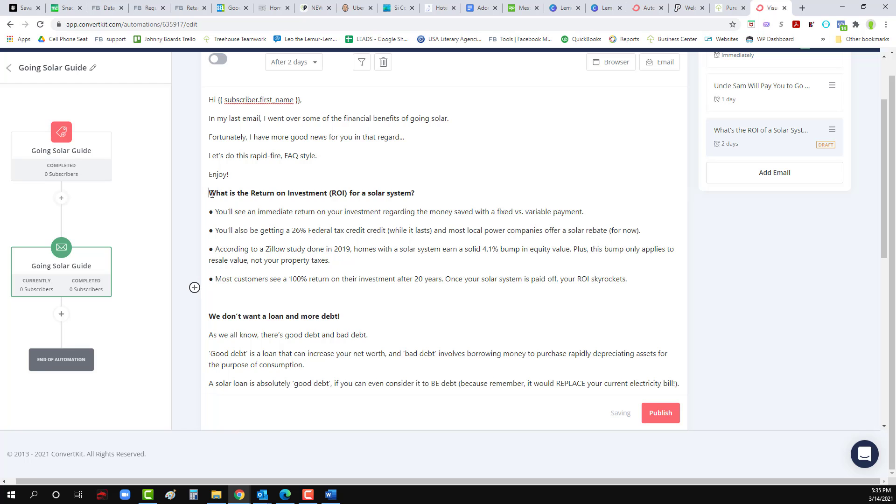
left_click(210, 193)
key("Return")
scroll(289, 279, "down", 3)
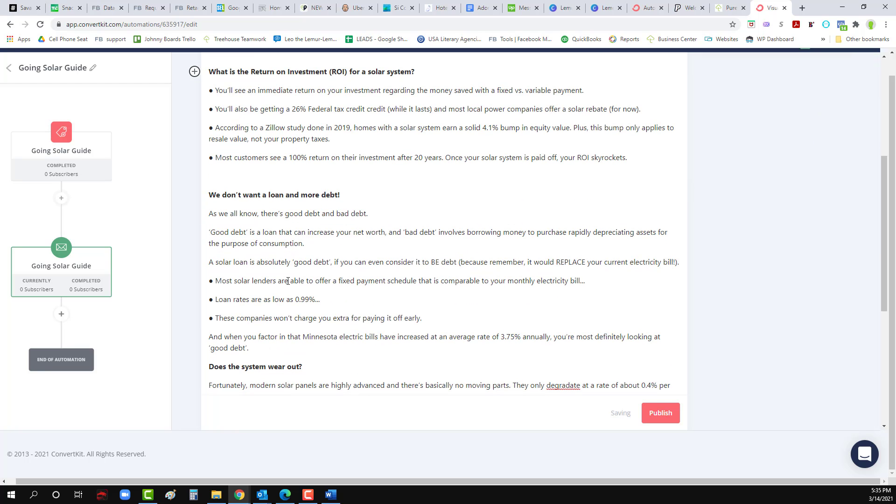
left_click(210, 366)
key("Return")
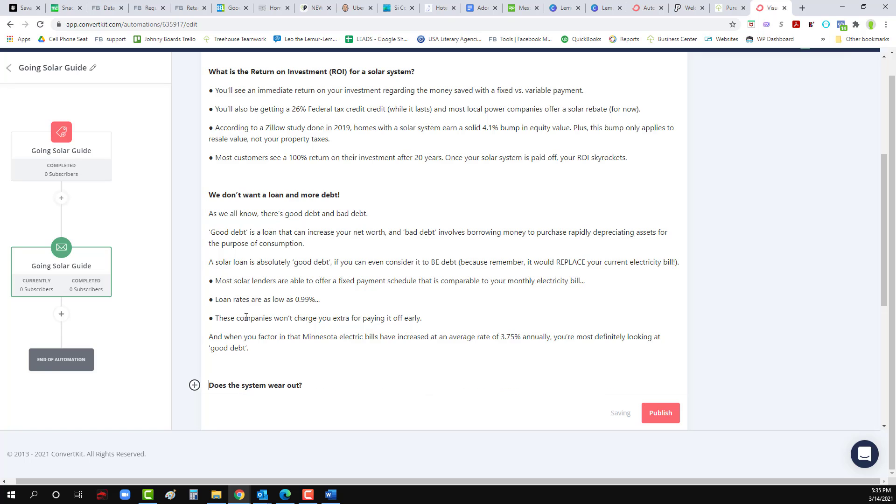
scroll(245, 316, "up", 5)
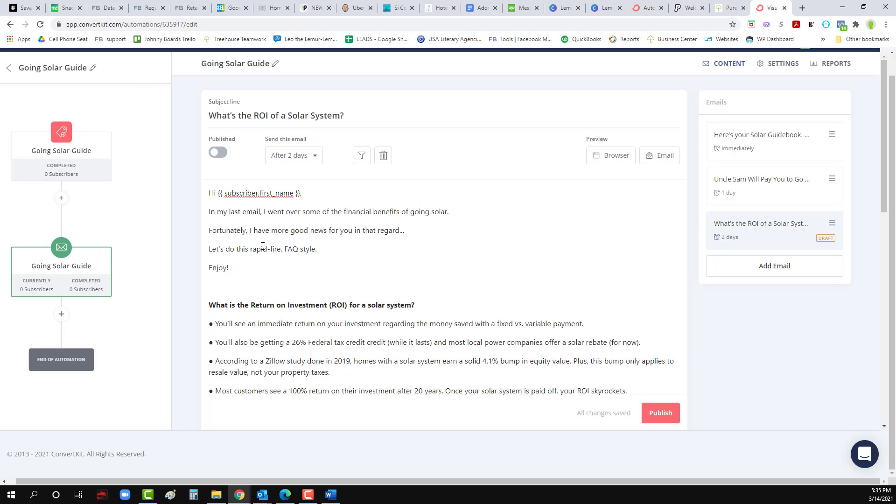
Step: Add blank lines above the warranties and insurance headings
scroll(263, 246, "down", 3)
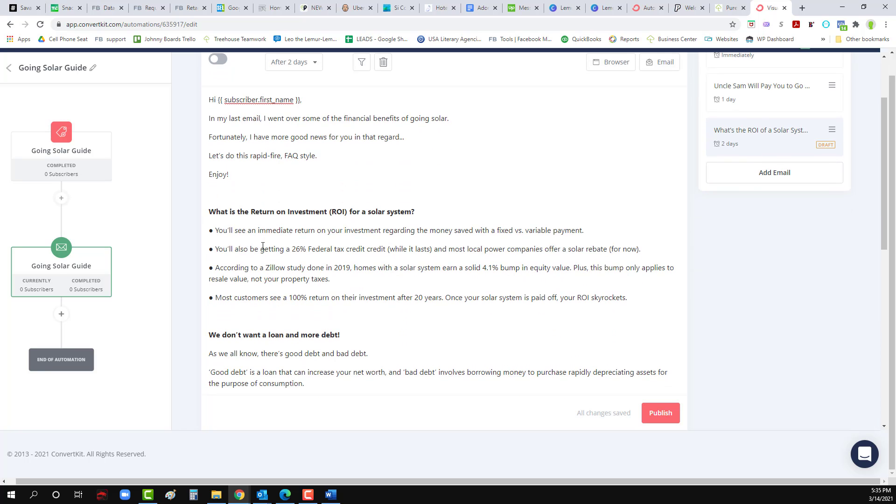
scroll(263, 245, "down", 1)
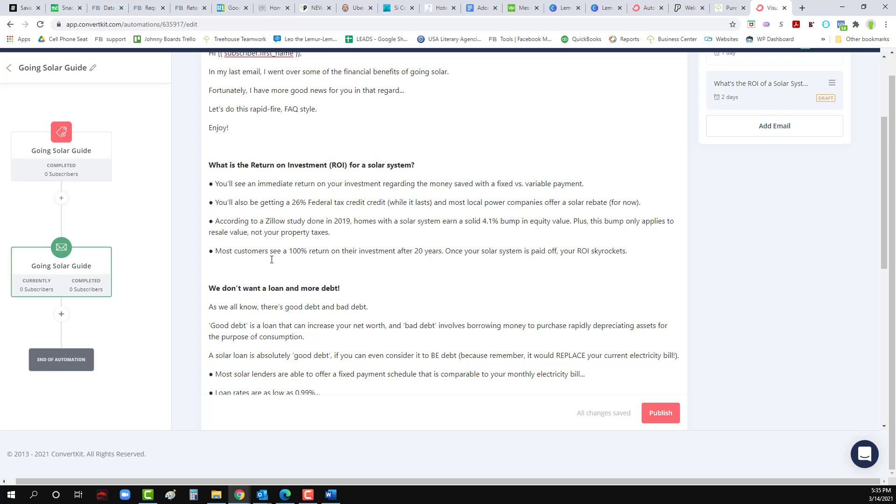
scroll(271, 262, "down", 2)
scroll(272, 263, "down", 4)
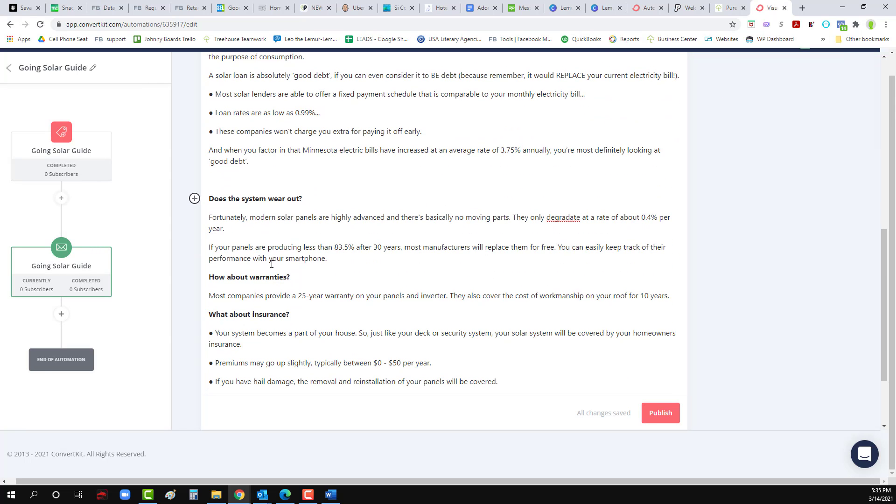
left_click(209, 277)
key("Return")
left_click(211, 331)
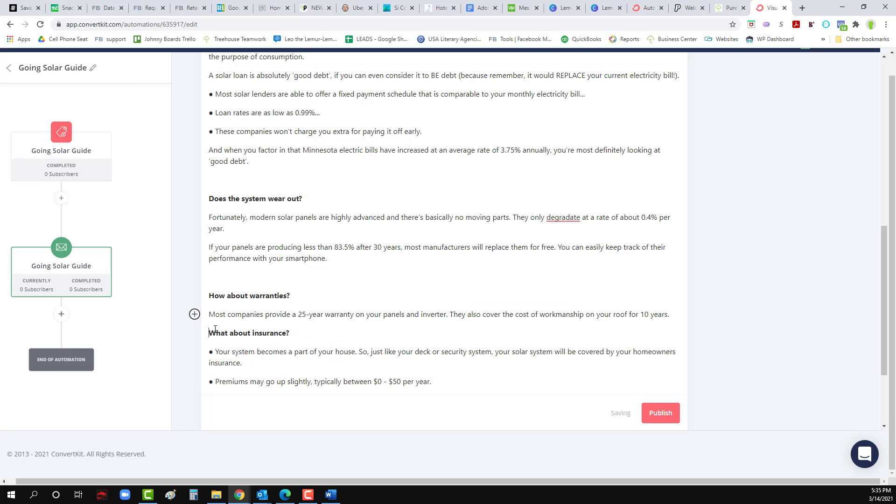
key("Return")
scroll(251, 313, "up", 8)
scroll(250, 313, "up", 2)
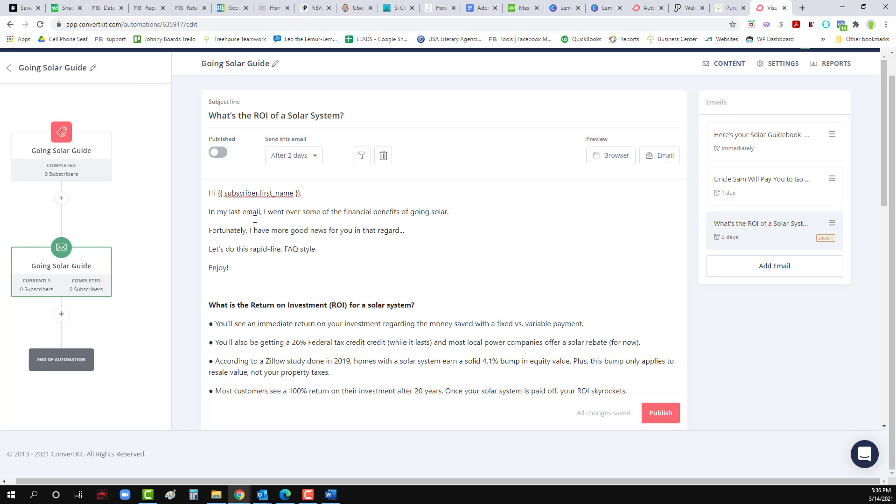
Step: Remove leading spaces from the signature lines and add blank lines around the signature
scroll(243, 215, "down", 7)
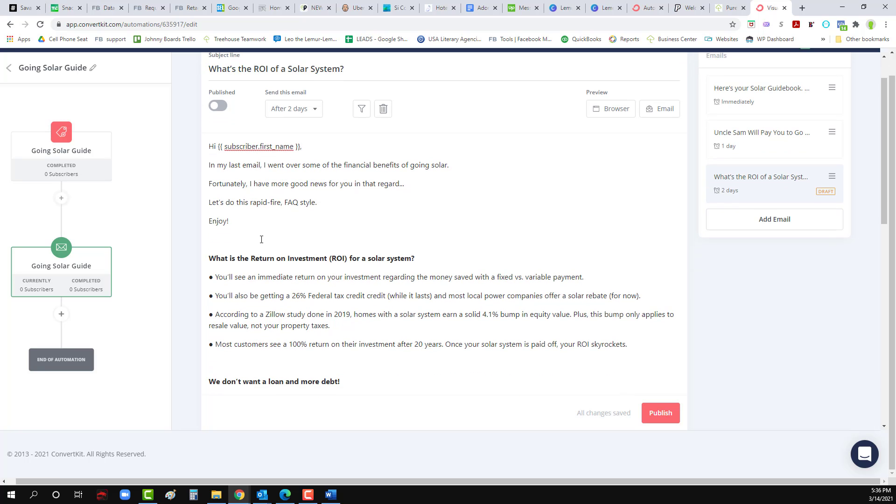
scroll(261, 239, "down", 5)
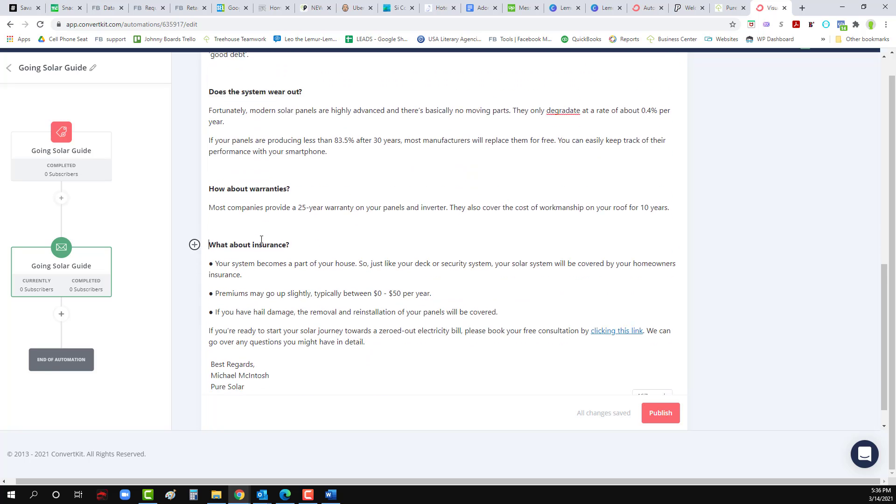
left_click(245, 319)
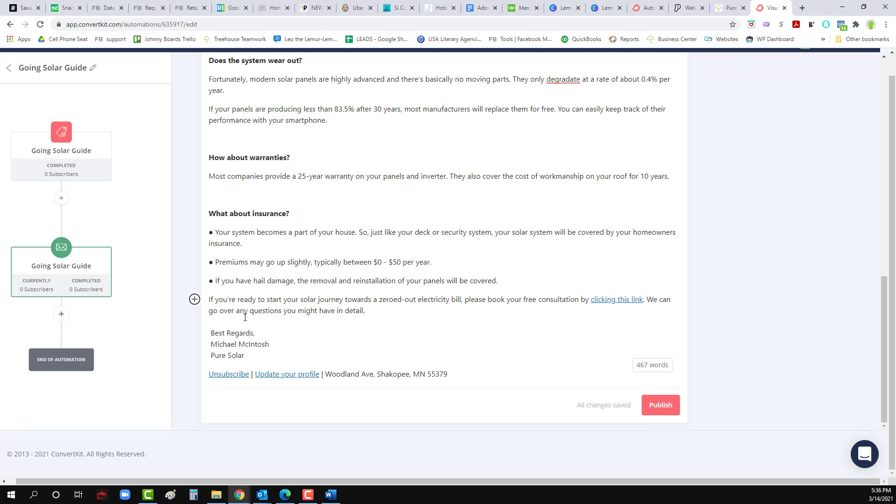
key("Return")
left_click(211, 352)
key("BackSpace")
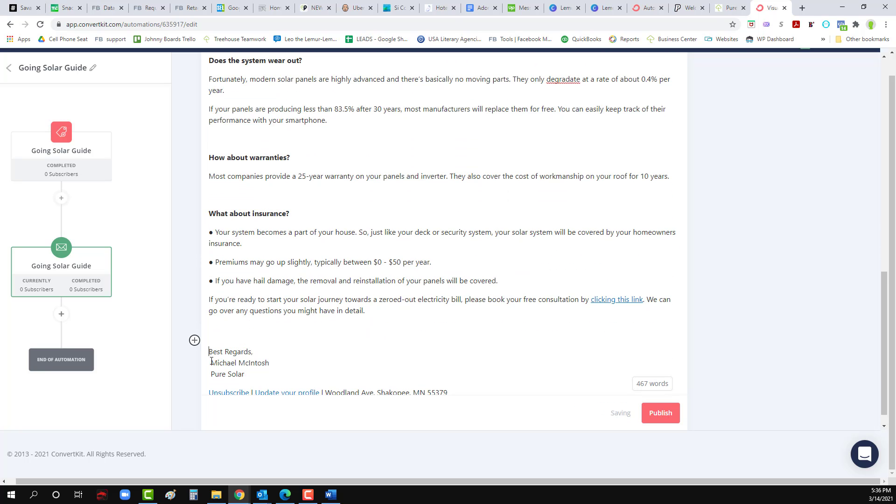
left_click(211, 363)
key("BackSpace")
left_click(210, 373)
key("BackSpace")
scroll(245, 356, "down", 1)
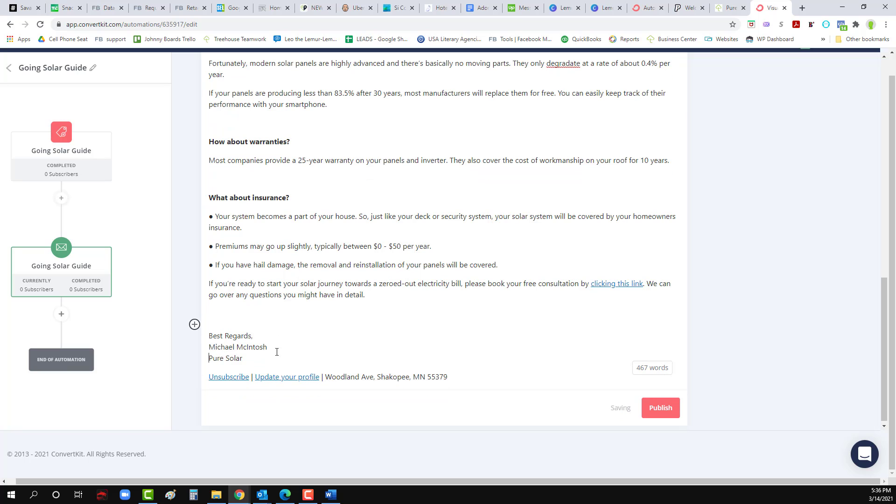
left_click(246, 355)
key("Return")
key("Return")
key("Return")
key("Return")
key("Return")
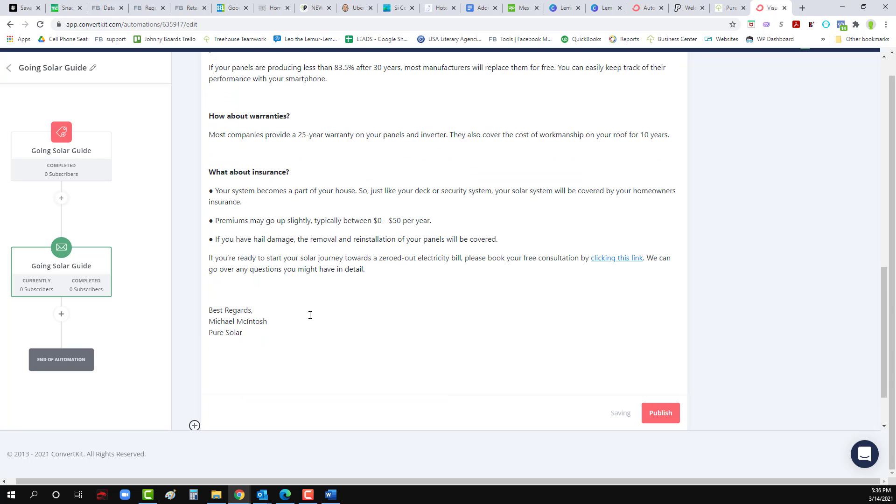
Step: Move the consultation paragraph below the signature after a 'Ps.' label
left_click_drag(364, 270, 209, 263)
key("ctrl+c")
key("Delete")
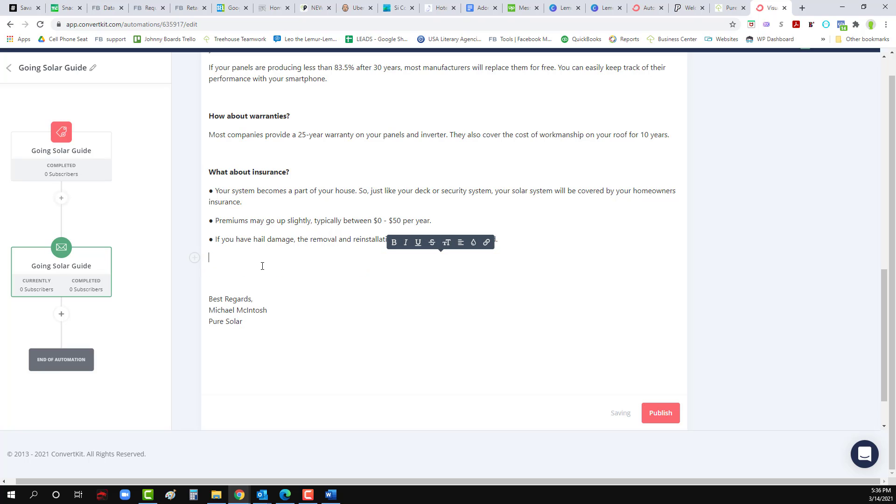
key("Delete")
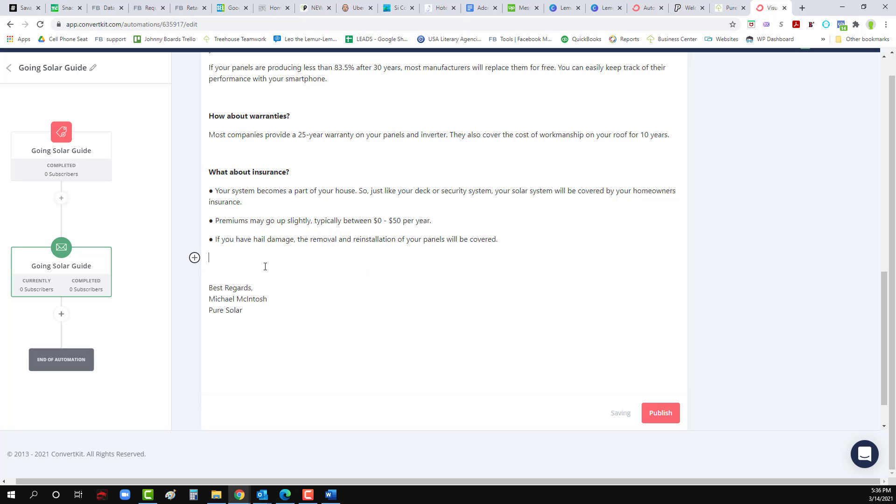
left_click(258, 326)
key("Return")
type("Ps.")
key("ctrl+v")
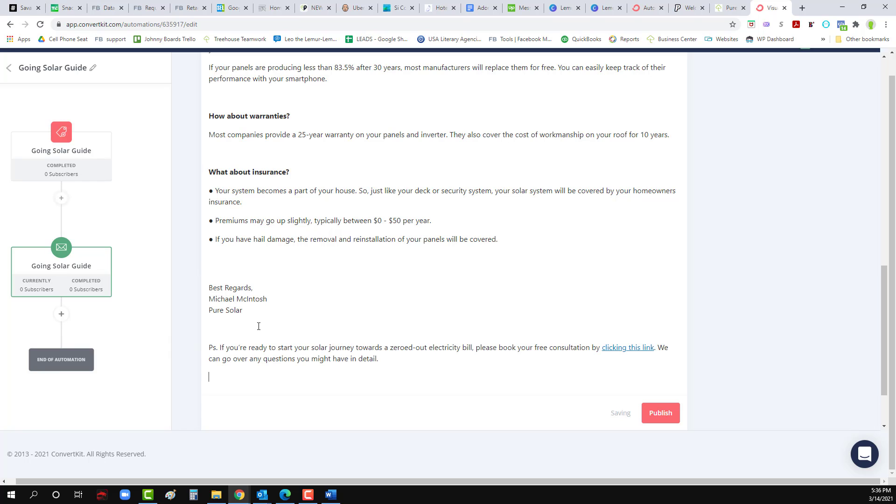
Step: Retype the label as 'P.S' and make it bold
left_click_drag(220, 347, 209, 347)
key("ctrl+b")
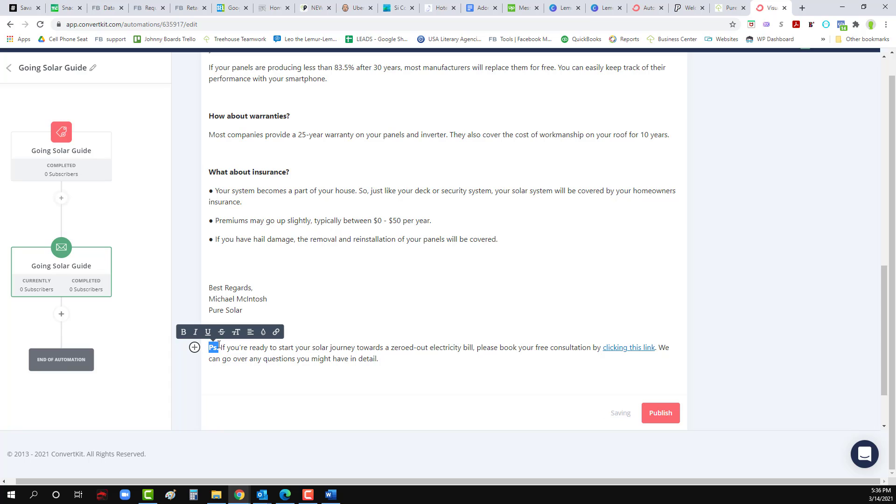
left_click(218, 347)
double_click(218, 347)
type("P.S.")
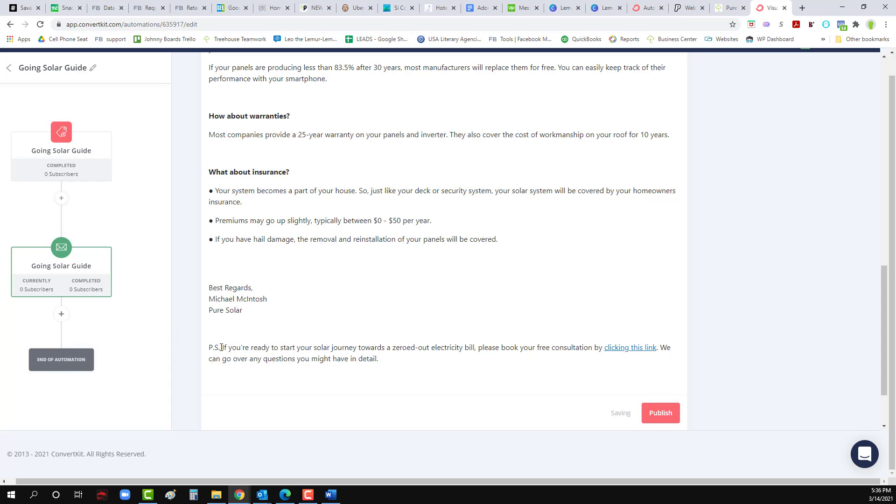
left_click_drag(221, 347, 208, 349)
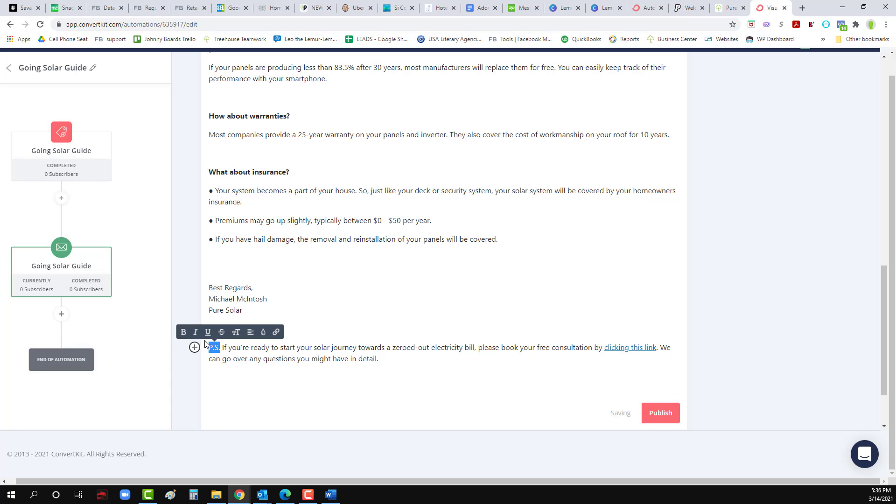
left_click(183, 332)
left_click(320, 347)
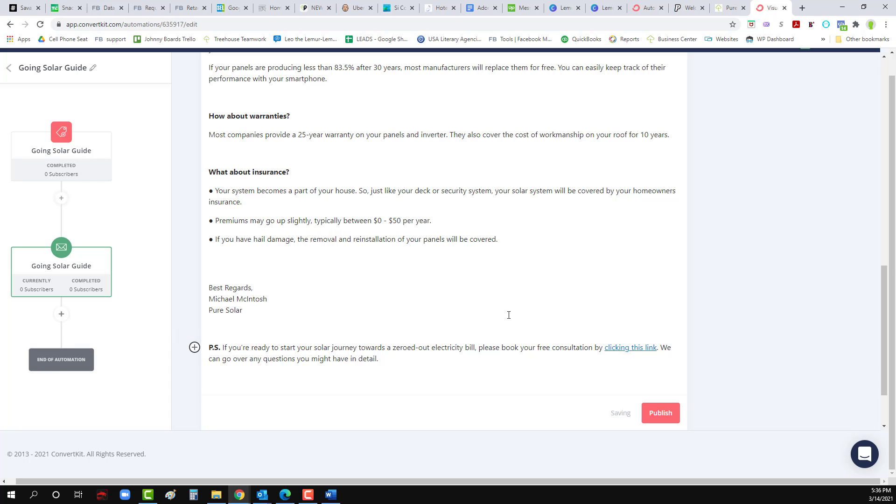
Step: Publish the ROI email
left_click(659, 418)
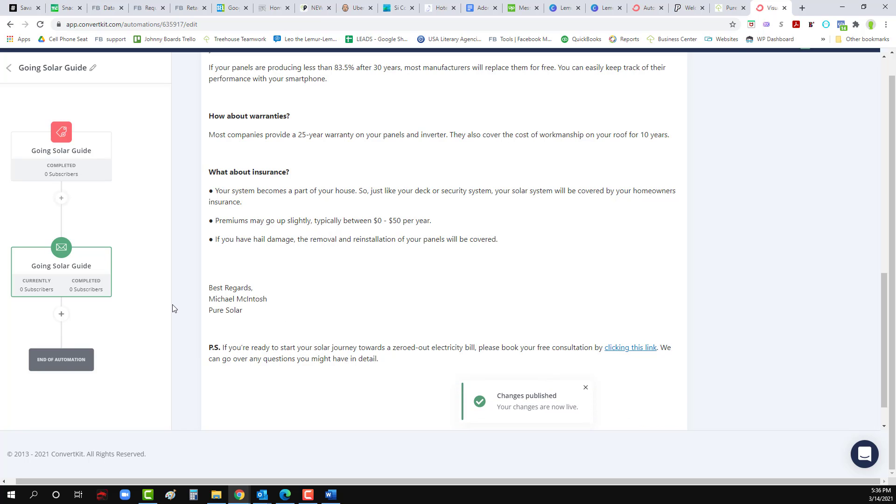
scroll(536, 245, "up", 8)
scroll(536, 245, "up", 3)
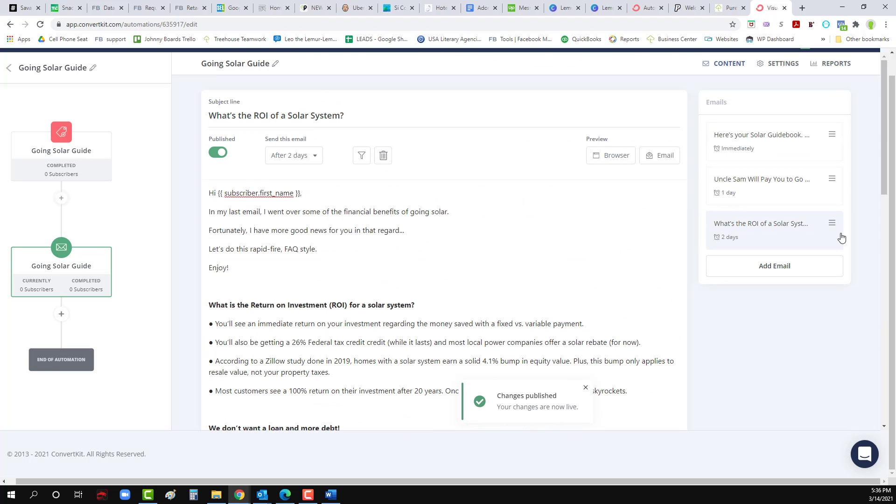
Step: Add a new email to the sequence with its send delay raised to 3 days
left_click(784, 267)
left_click(300, 156)
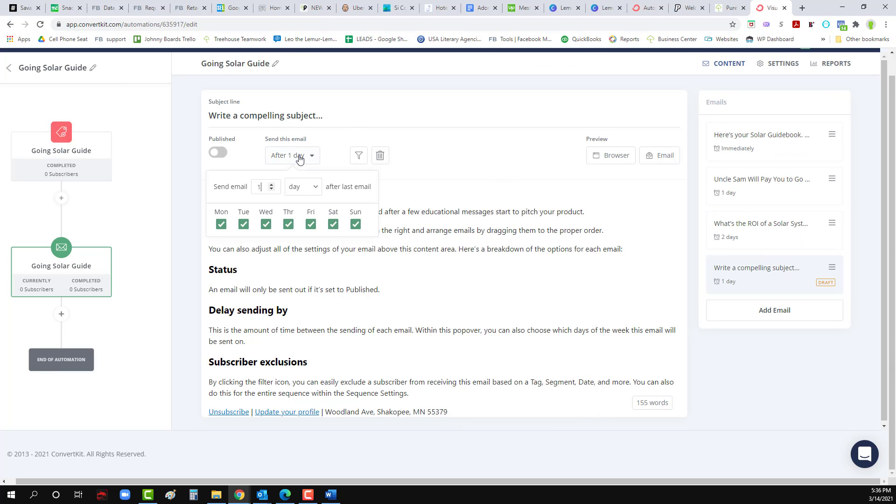
left_click(273, 185)
left_click(273, 186)
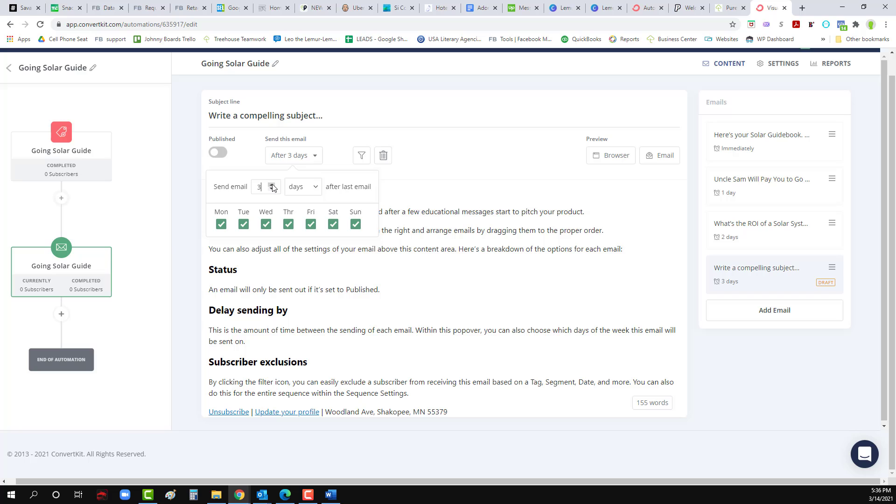
left_click(283, 271)
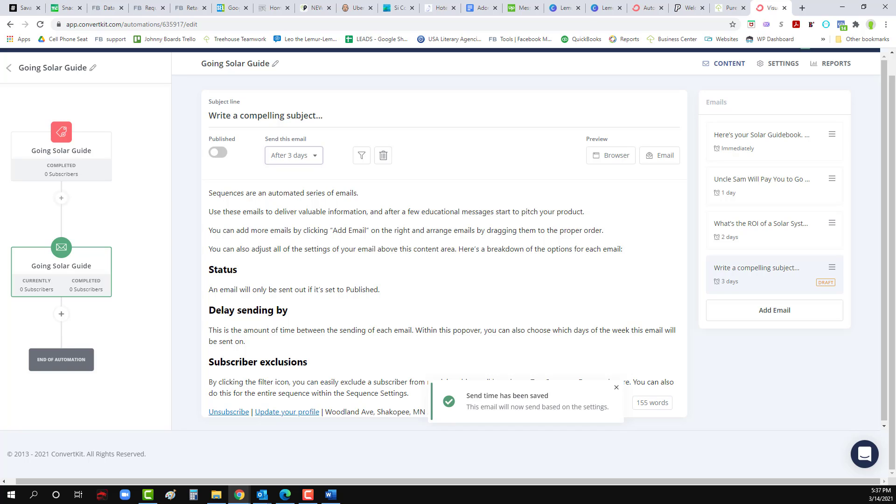
key("alt+Tab")
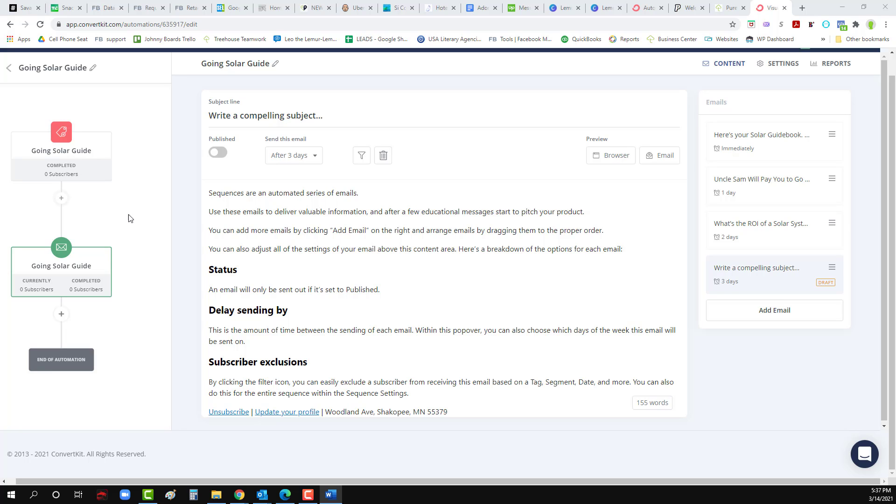
Step: Paste 'Can Solar Panels Handle Minnesota Weather?' as the subject line
triple_click(317, 116)
type("Can Solar Panels Handle Minnesota Weather?")
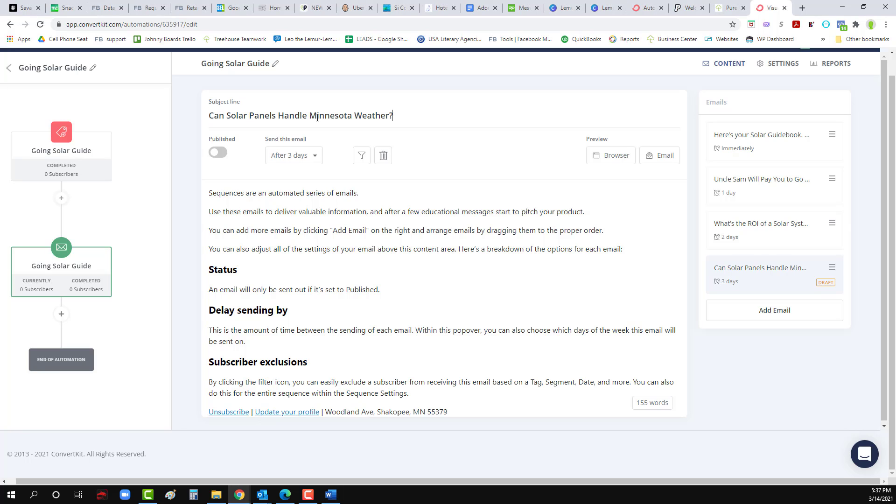
key("alt+Tab")
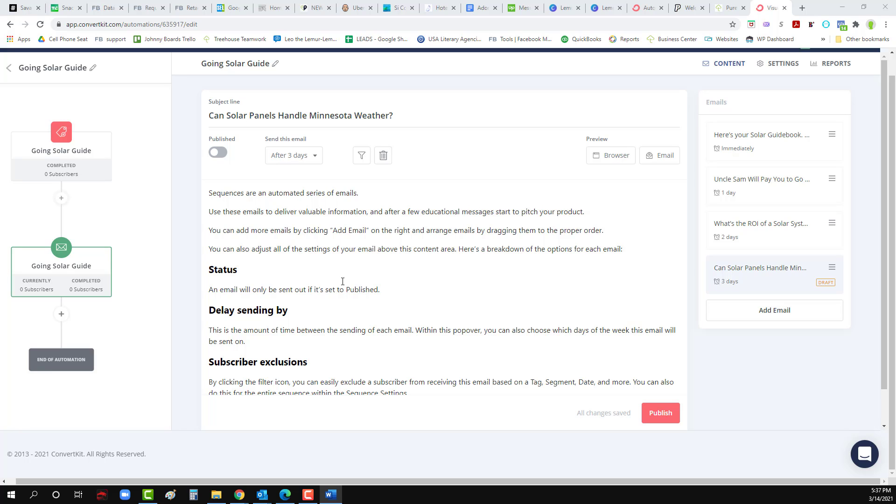
Step: Replace the placeholder body with the weather email text and select [NAME]
left_click(236, 202)
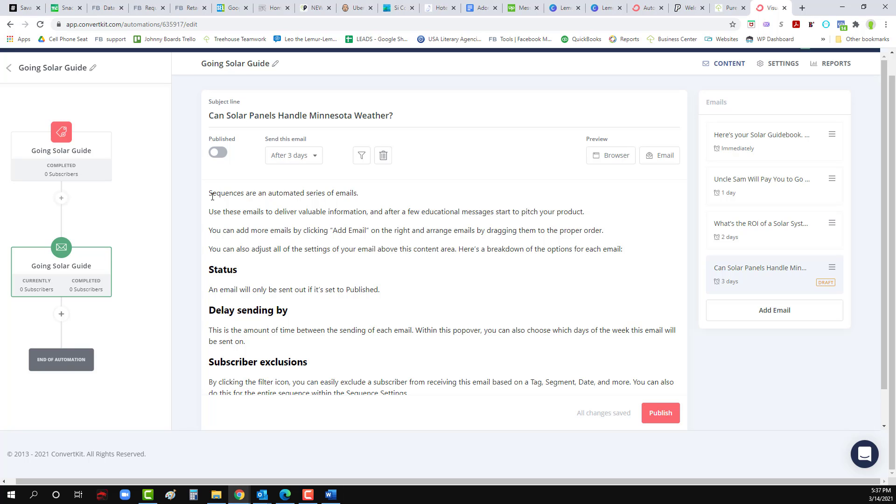
left_click_drag(211, 196, 216, 197)
left_click(409, 391)
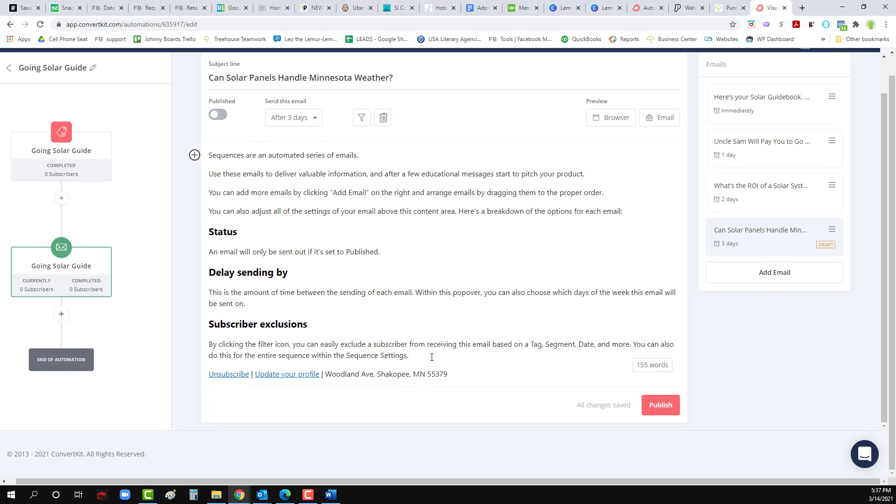
key("ctrl+a")
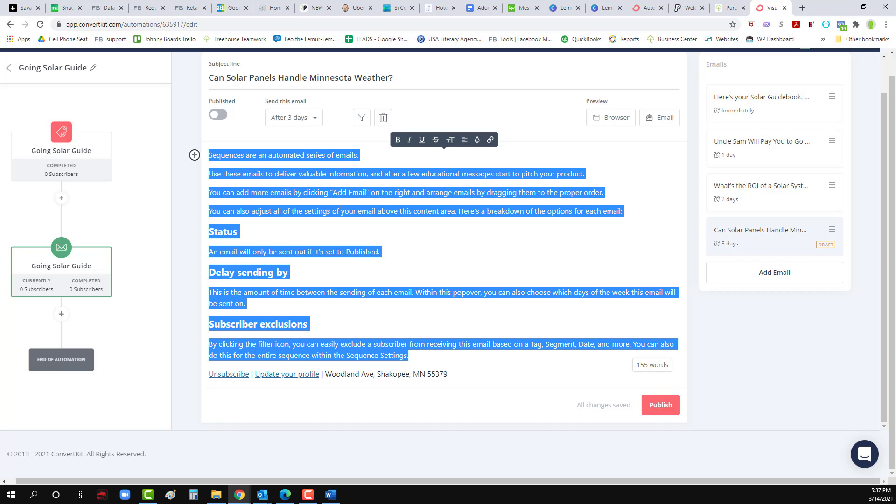
key("BackSpace")
key("ctrl+v")
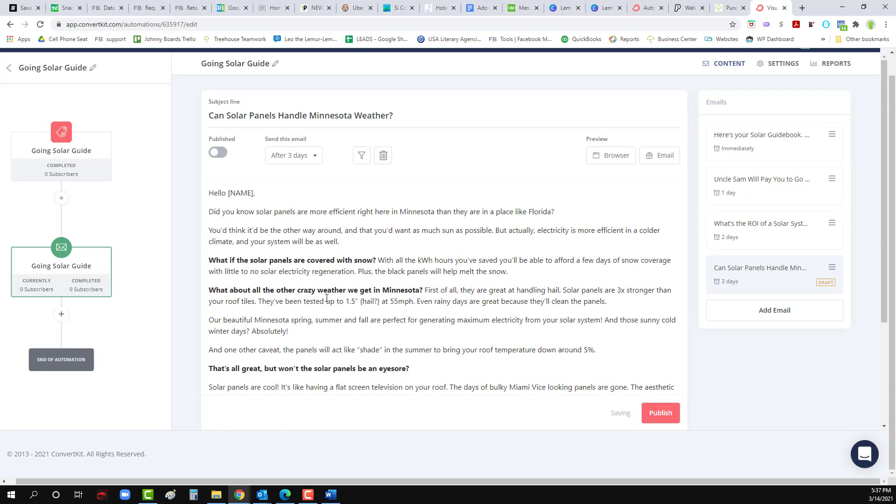
left_click_drag(255, 192, 229, 192)
Step: Replace [NAME] with the subscriber first-name personalization after Hello
key("BackSpace")
left_click(196, 194)
left_click(231, 225)
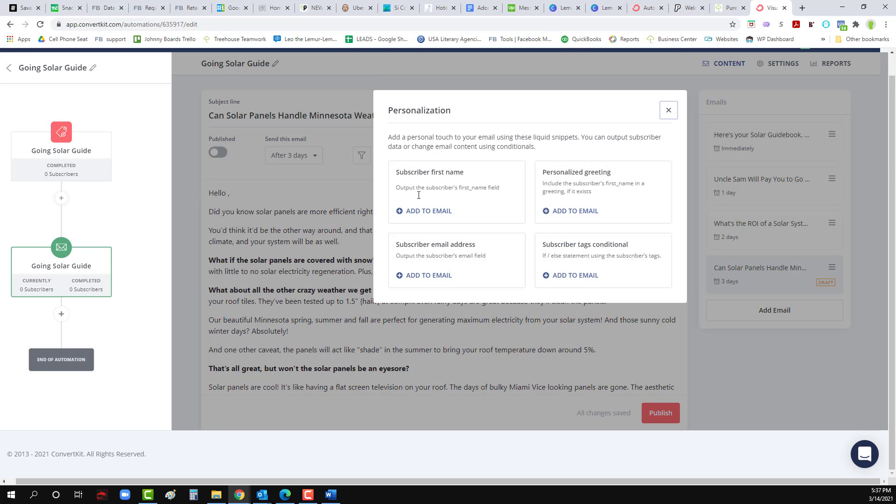
left_click(438, 216)
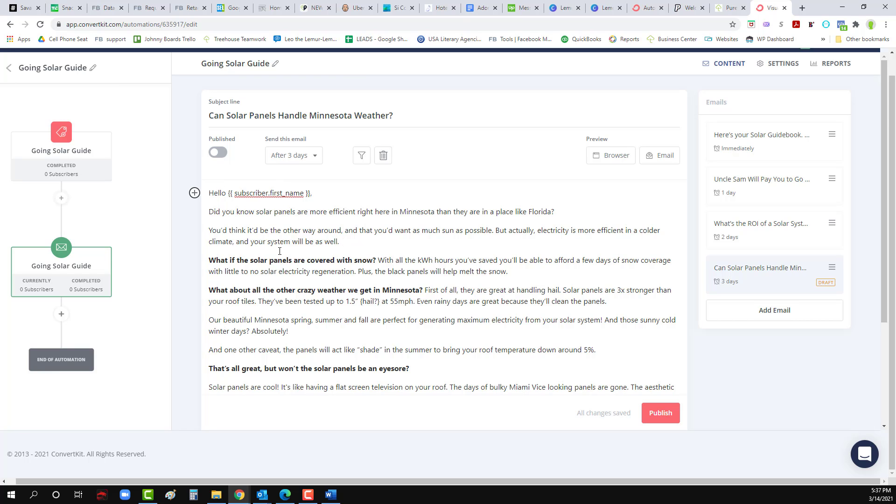
Step: Add blank lines below the signature and publish the Minnesota weather email
scroll(280, 251, "down", 2)
scroll(272, 241, "down", 1)
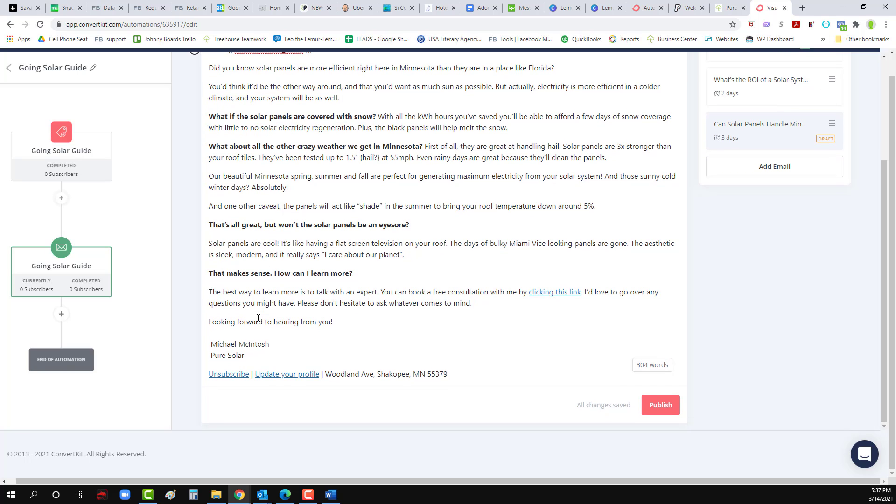
left_click(288, 354)
key("Return")
key("Return")
key("Return")
key("Return")
scroll(309, 342, "down", 2)
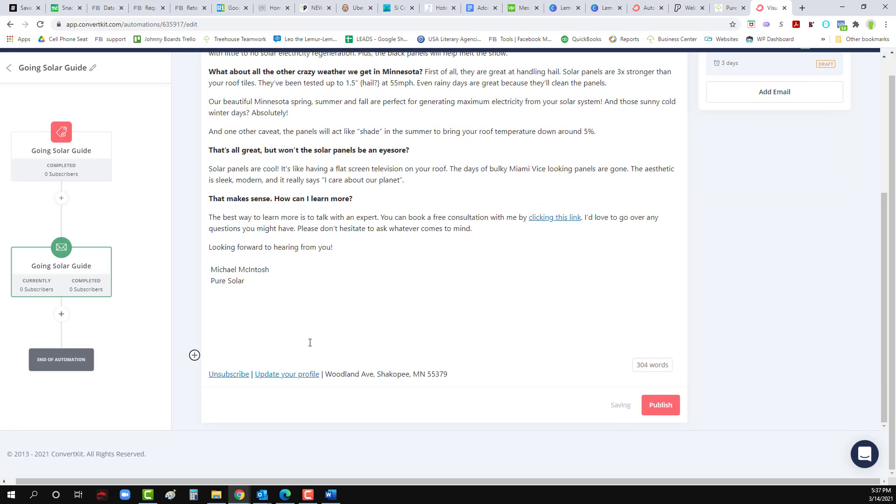
scroll(310, 342, "up", 5)
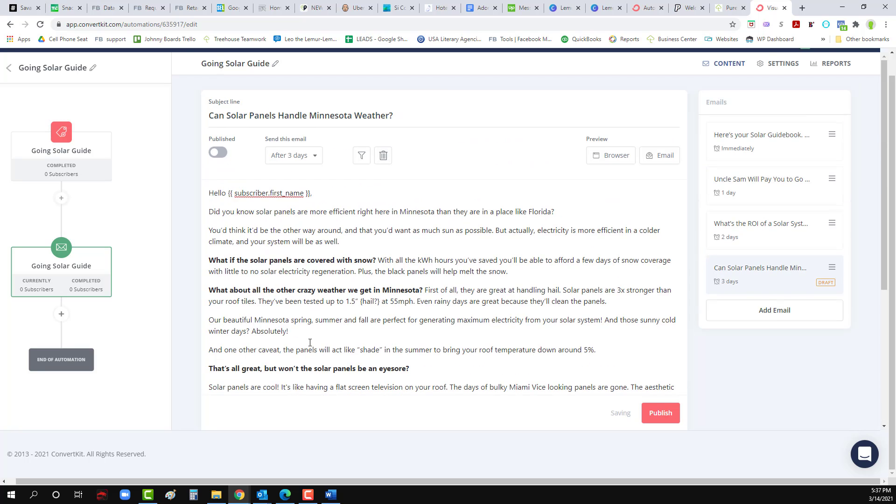
left_click(647, 410)
Step: Copy email 1's italic Pure Solar and phone lines into email 2's signature, then publish
left_click(746, 152)
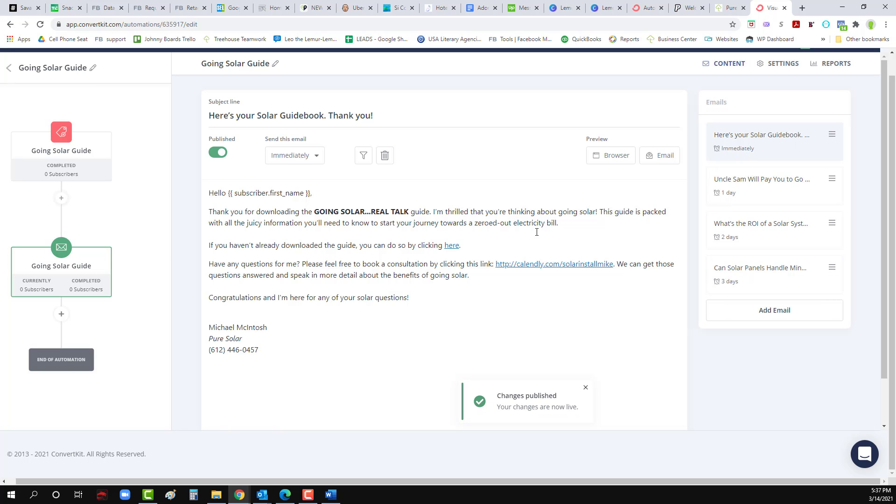
left_click_drag(259, 351, 223, 348)
key("ctrl+c")
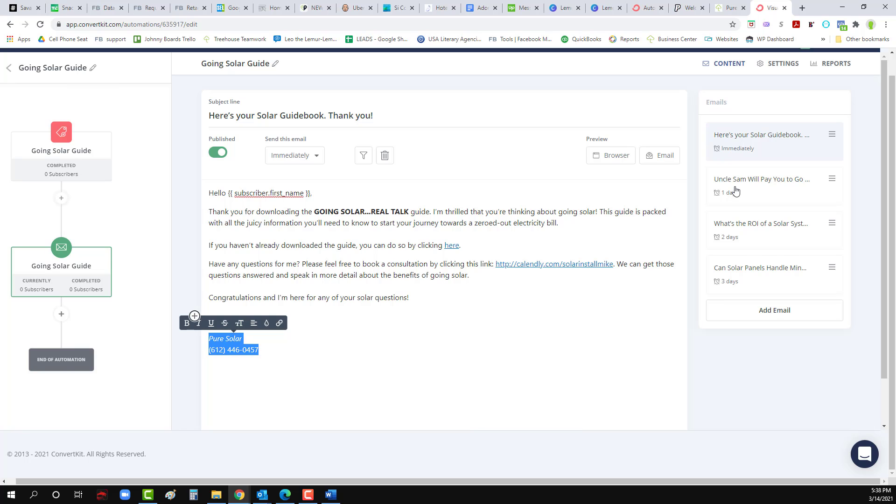
left_click(734, 190)
scroll(266, 335, "down", 10)
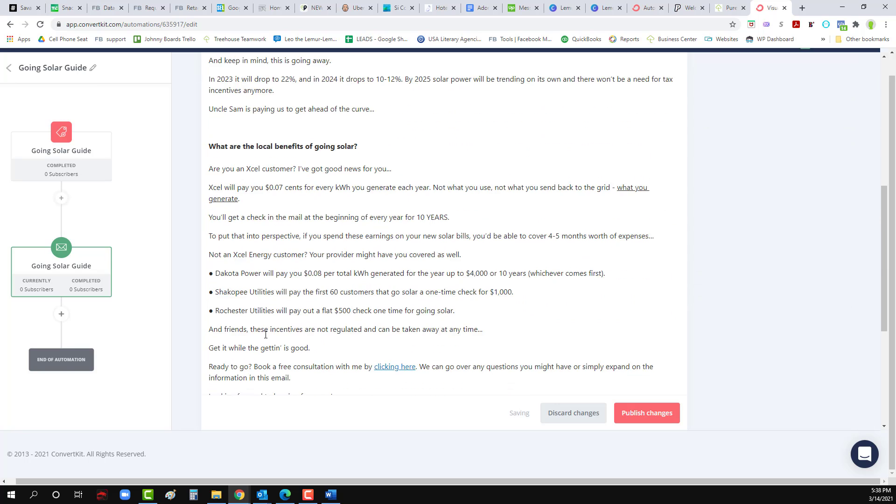
scroll(266, 335, "down", 2)
triple_click(187, 221)
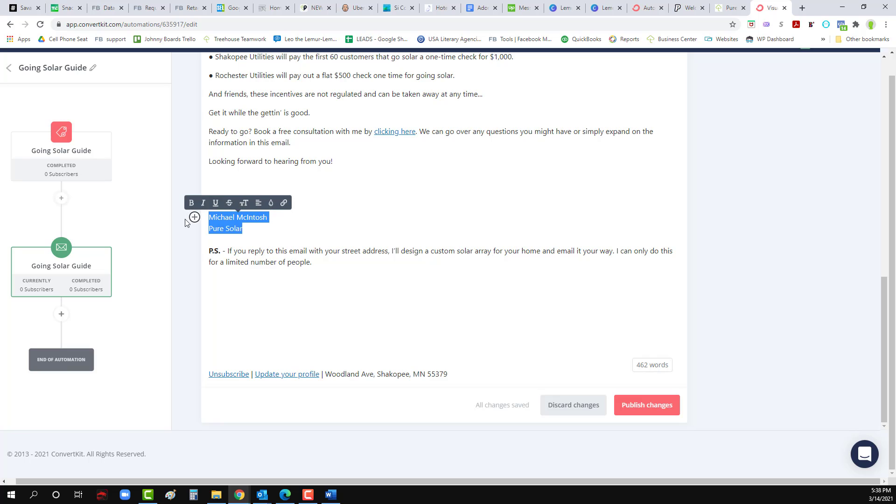
left_click_drag(252, 232, 209, 229)
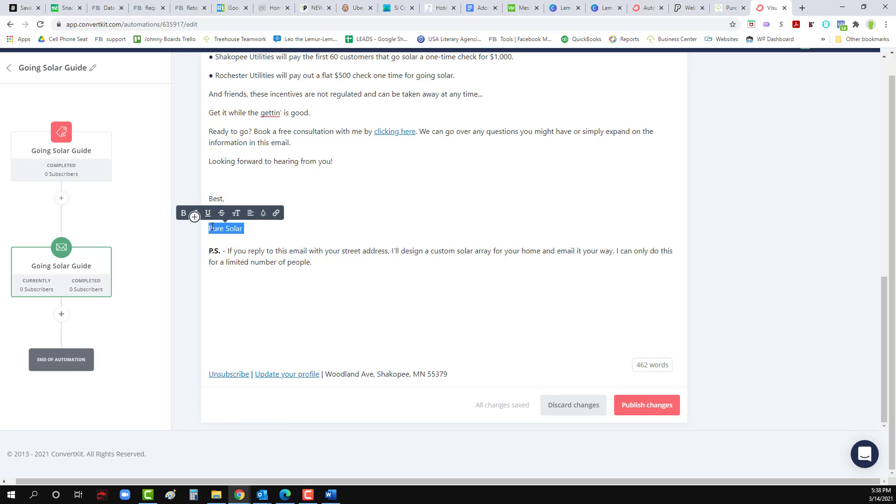
left_click(194, 214)
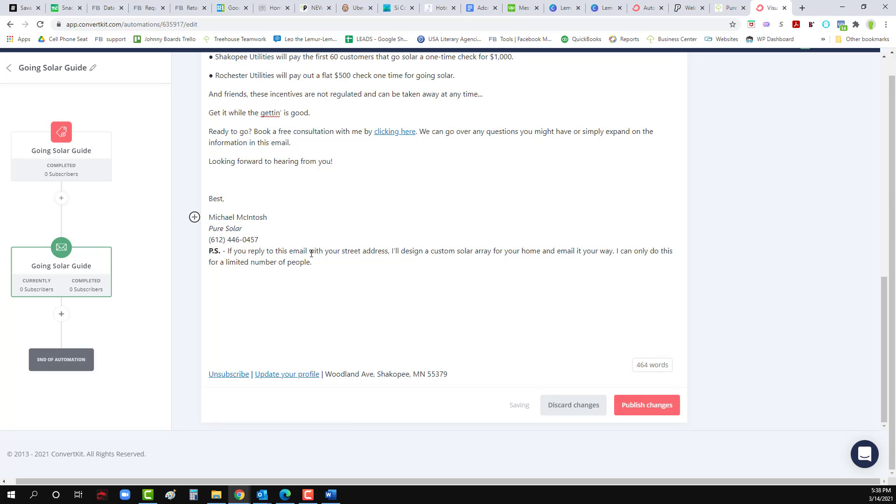
key("Return")
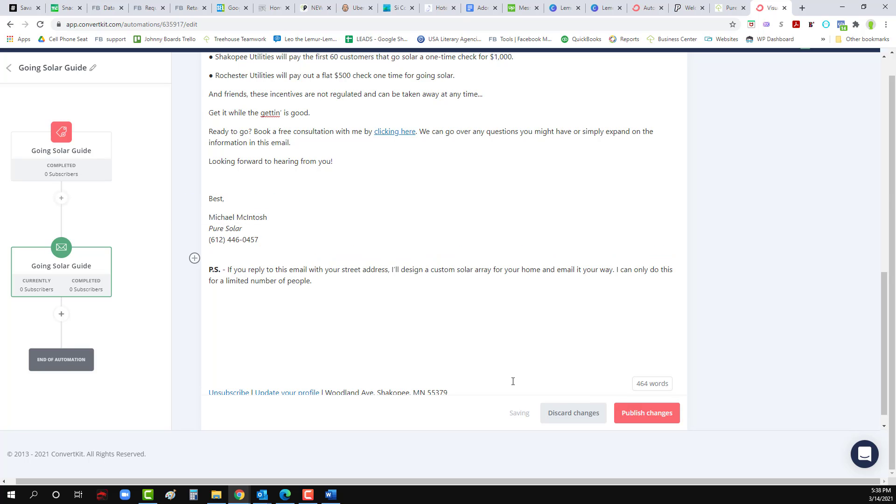
left_click(637, 415)
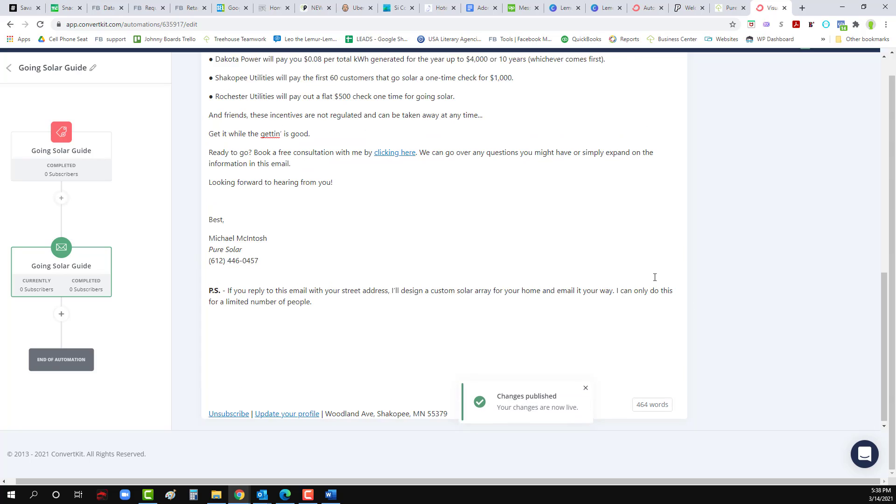
Step: Replace the ROI email's Pure Solar line with the copied signature and republish it
left_click(740, 219)
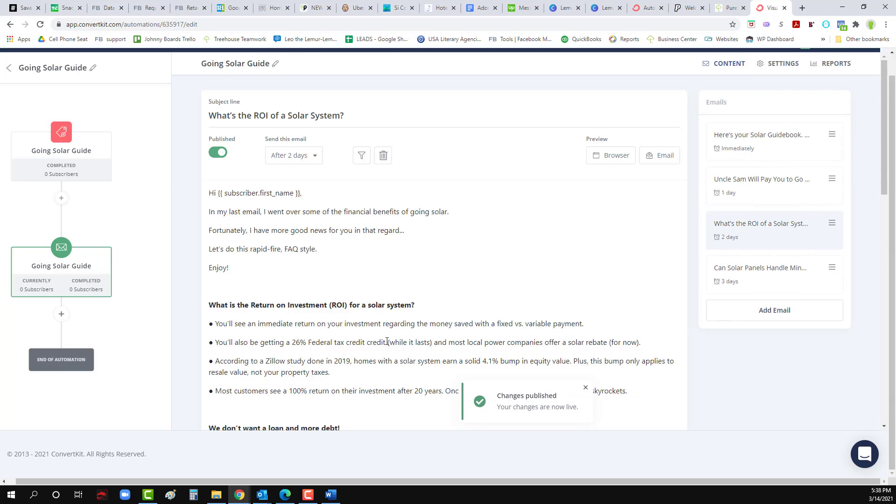
scroll(291, 329, "down", 15)
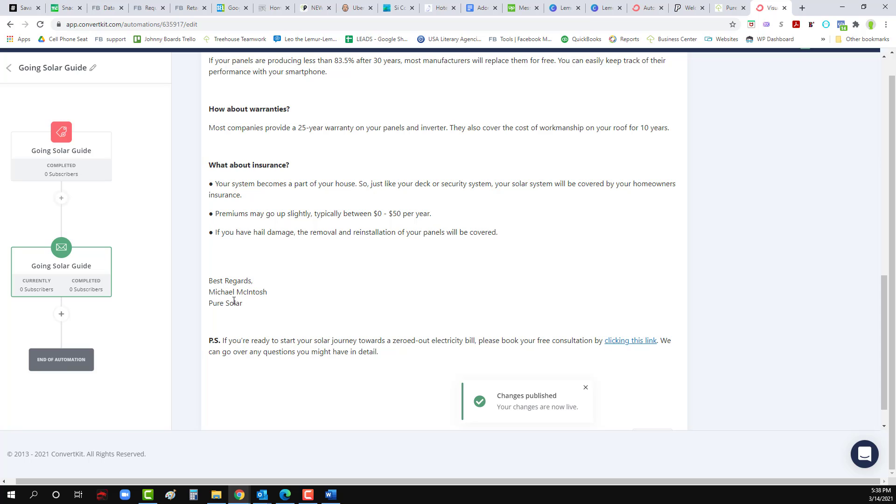
left_click_drag(244, 303, 207, 303)
left_click(194, 289)
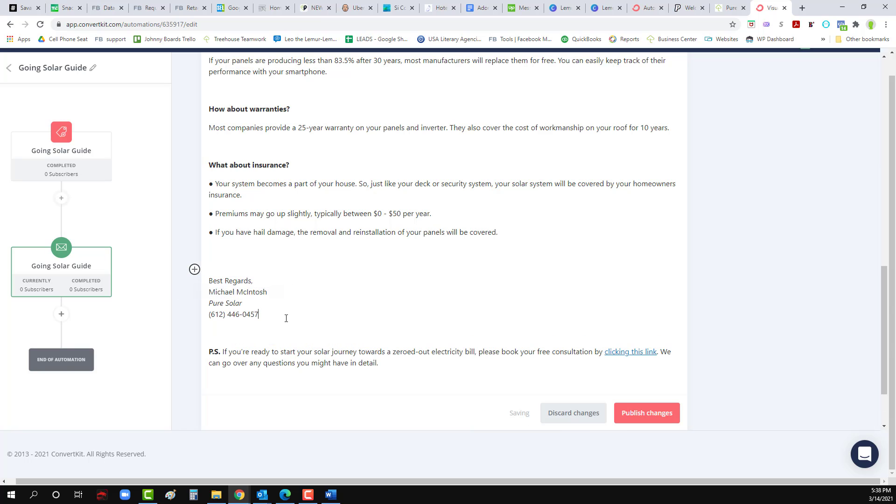
left_click(262, 284)
key("Return")
key("BackSpace")
key("Return")
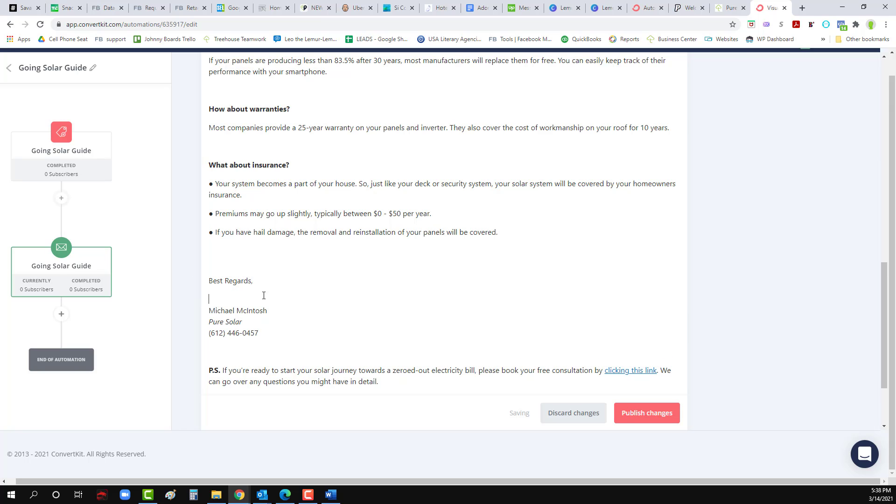
left_click(656, 422)
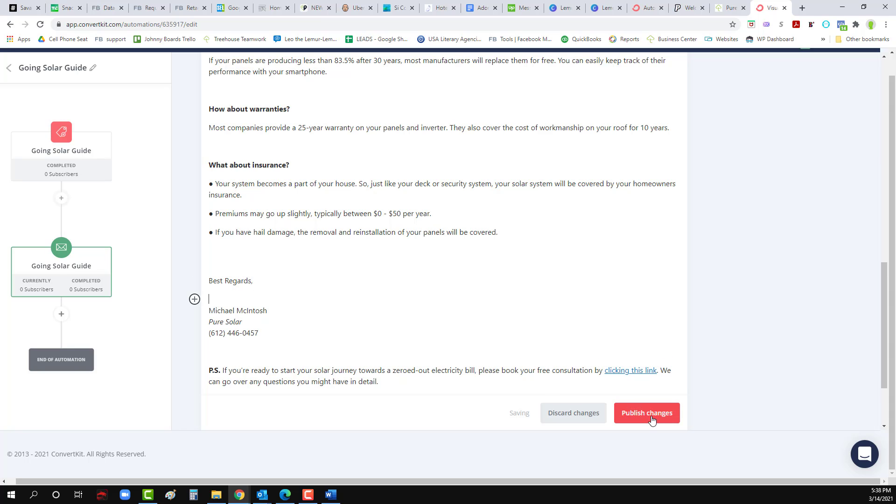
scroll(657, 305, "up", 15)
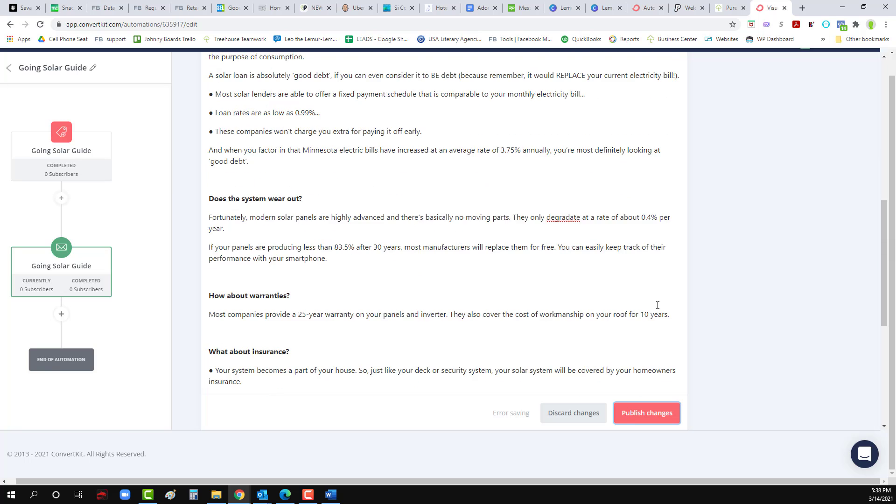
left_click(632, 413)
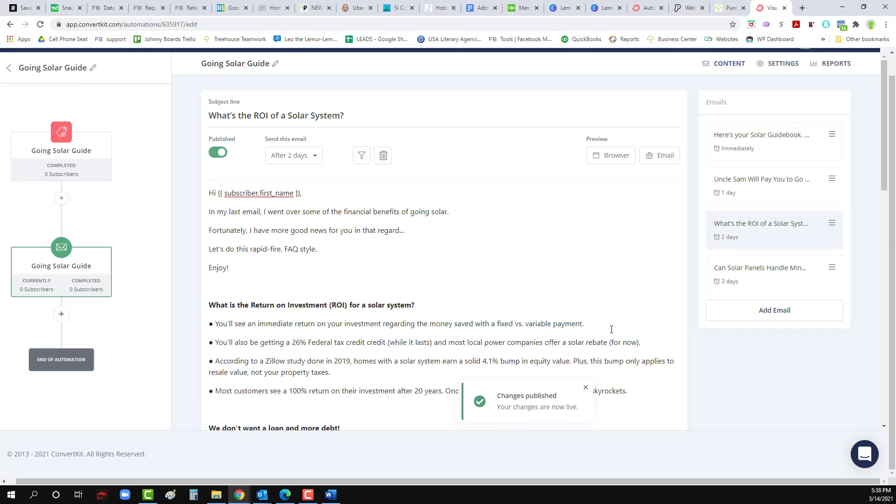
Step: Paste the italic Pure Solar and phone lines into the weather email, fix spacing, and publish
left_click(751, 279)
scroll(299, 371, "down", 5)
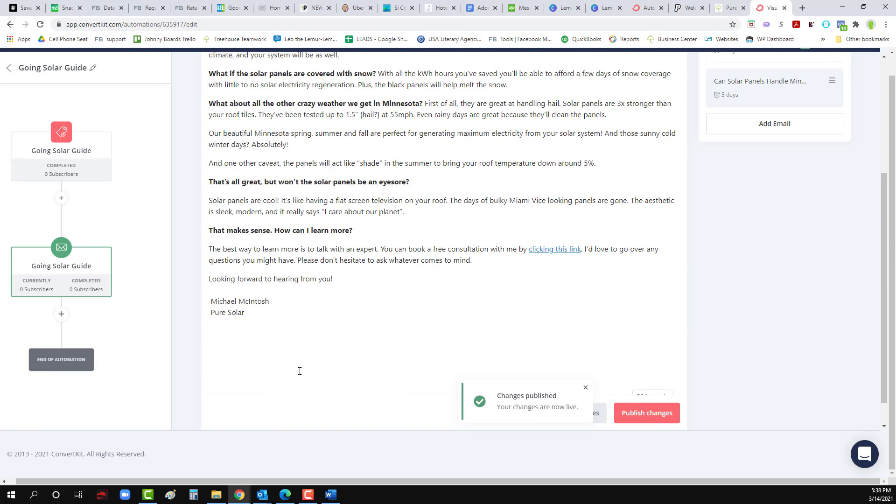
left_click_drag(244, 281, 208, 283)
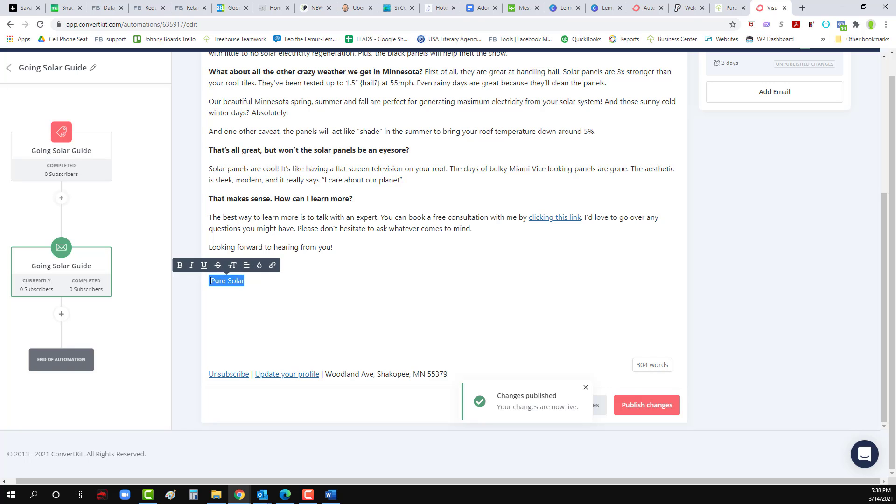
key("ctrl+v")
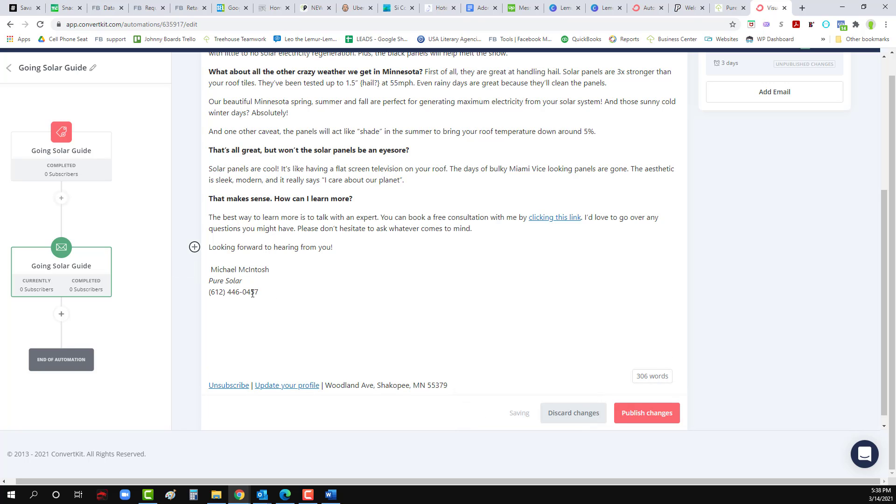
left_click(213, 269)
key("BackSpace")
left_click(645, 414)
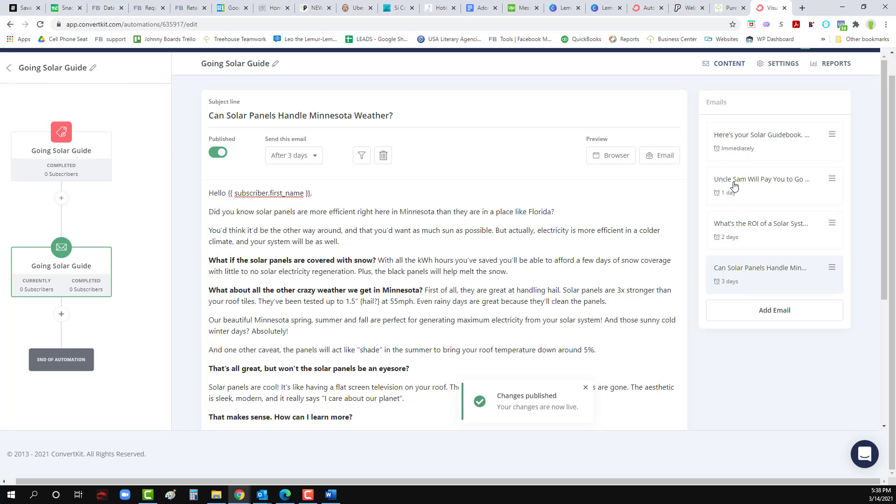
Step: Add a fifth email with a 3-day send delay
left_click(772, 316)
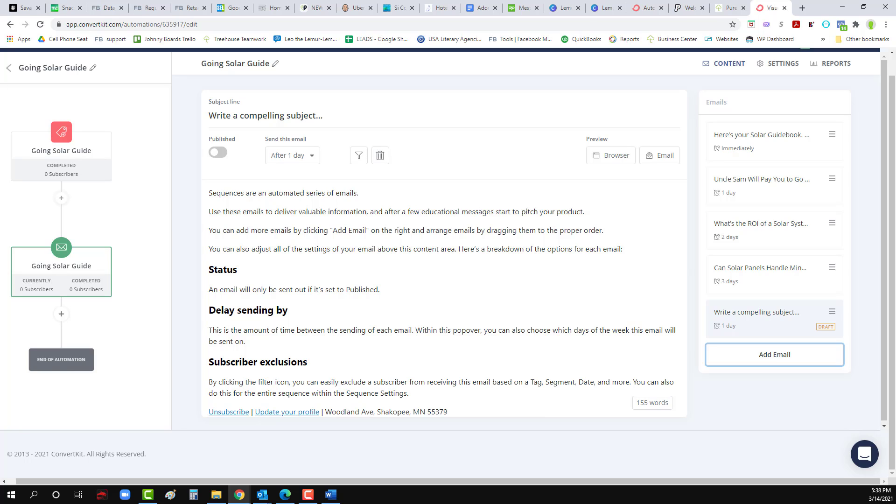
key("alt+Tab")
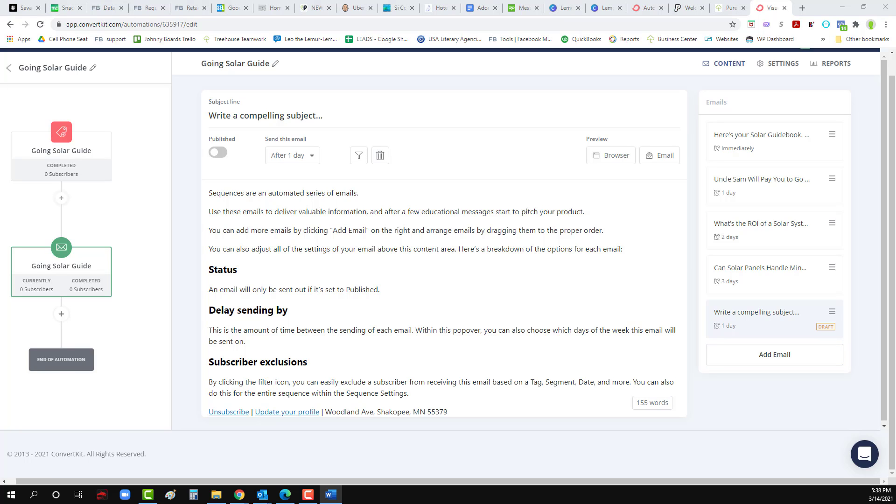
left_click(295, 156)
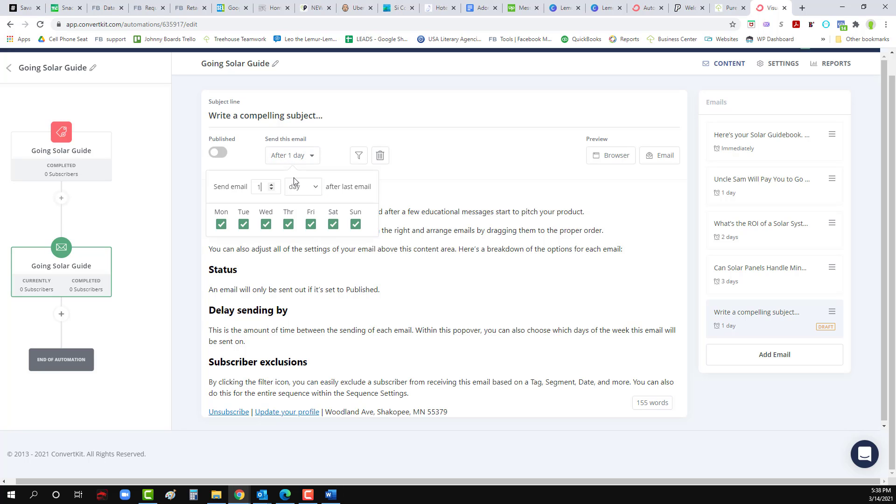
left_click(271, 185)
left_click(271, 185)
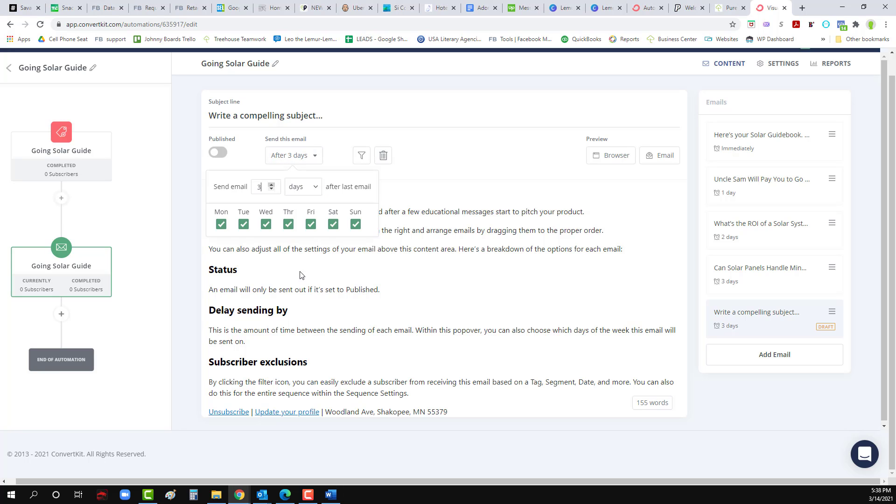
left_click(300, 271)
Step: Paste 'Going Solar is Easy' as the subject and delete the template body
triple_click(276, 116)
type("Going Solar is Easy")
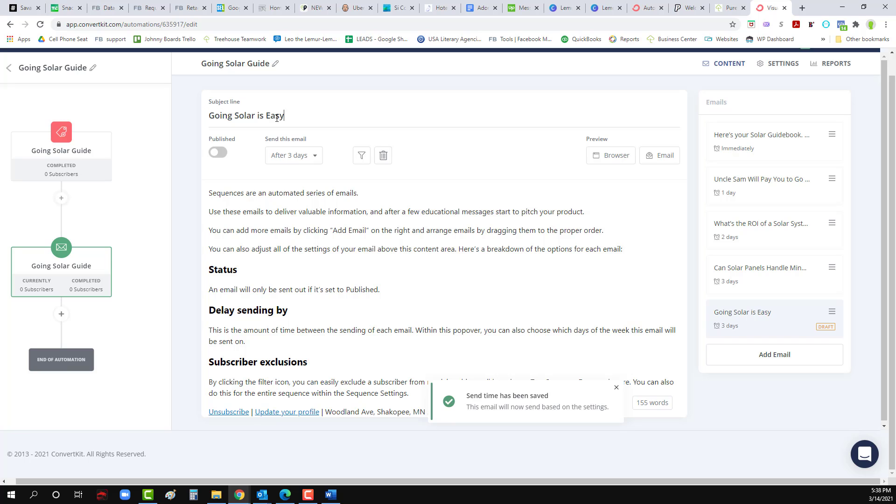
scroll(252, 214, "up", 1)
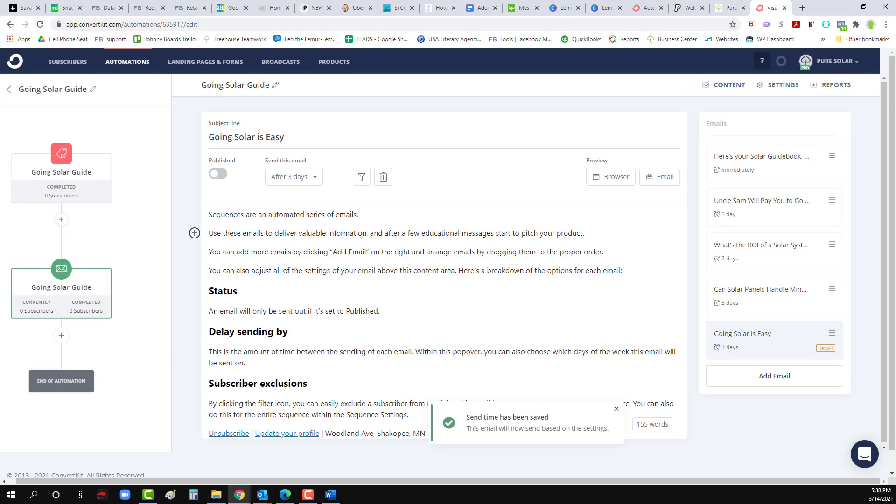
left_click_drag(210, 212, 456, 378)
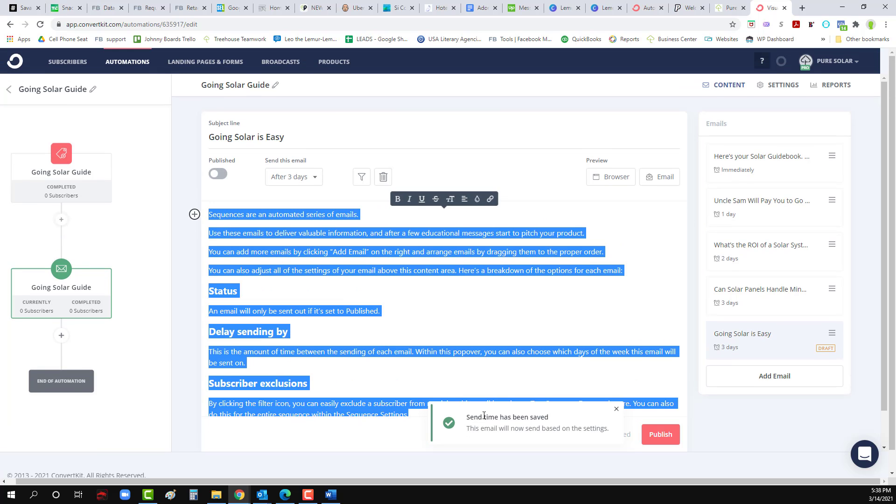
scroll(455, 378, "down", 1)
key("BackSpace")
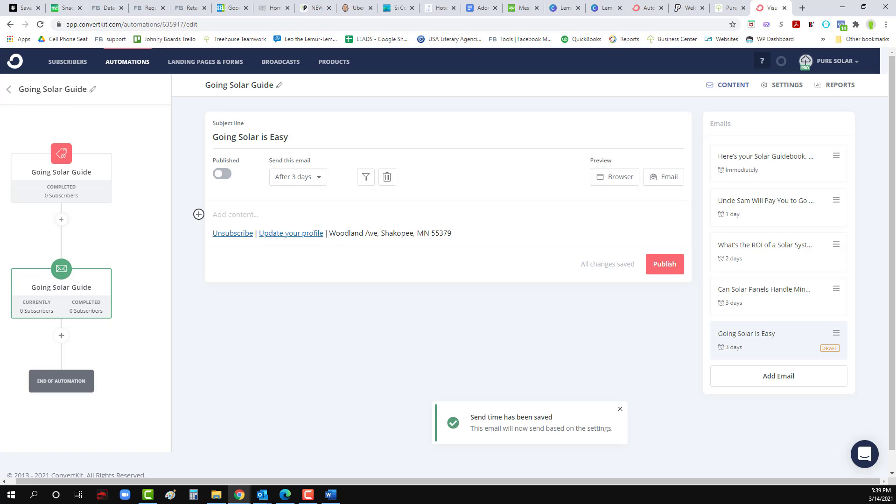
key("alt+Tab")
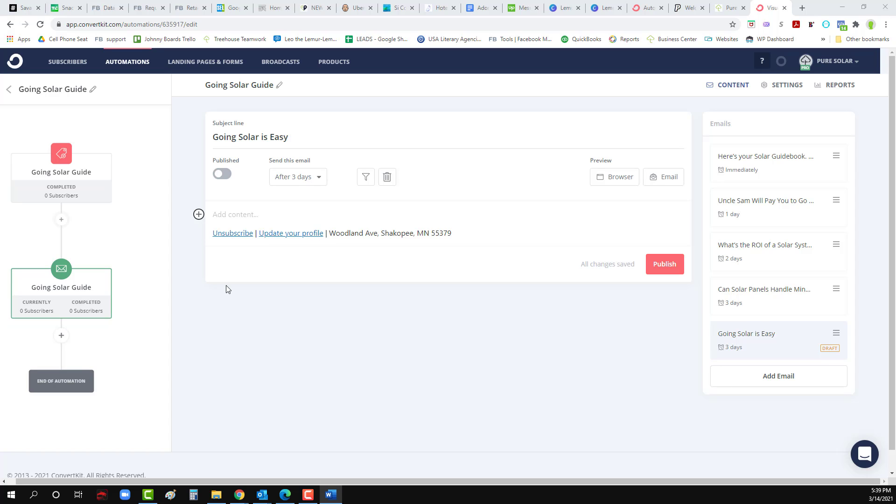
Step: Paste the Going Solar is Easy email text into the body and remove the stray leading space
left_click(236, 214)
type("Hi [NAME],   I’ve already sent a few emails going through the benefits of going solar. Now it’s time to talk about the process of going solar. Most solar companies are ‘turnkey’, meaning they take care of the design, installation, inspections, local and state permitting, local solar rebate sign-ups, and your HOA. And speaking of HOA’s, I live in Shakopee and my HOA has APPROVED my roof for solar! They were very understanding and understood that \"it’s coming\". They were happy to have the opportunity to improve the value of the neighborhood. Now they include solar in their HOA by-laws. Anyway, it takes about 60 days to complete the entire process. That timeframe starts from the day you decide to go solar to installation day and final inspection. An engineer will do an onsite survey, check your roof, go up in your attic and check your trusses. A CAD drawing will be created, all permits will be submitted, etc… Install takes about a day and after the final inspection and installation of your NET metering device - click - you are now drawing your electricity from the sun. You are now officially one of the cool kids on the block! Ready to claim that title? Book a free consultation with me by clicking here. We can go over any questions you might have or simply expand on the process of going solar.")
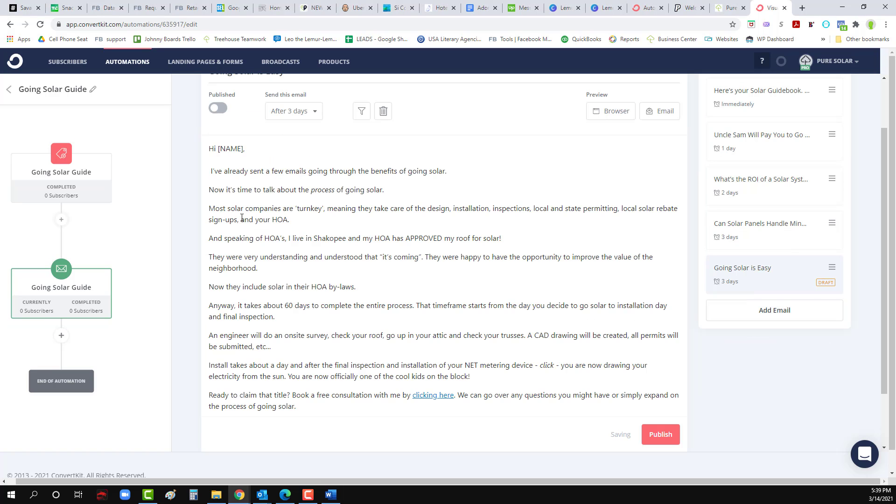
scroll(242, 217, "up", 2)
left_click(210, 237)
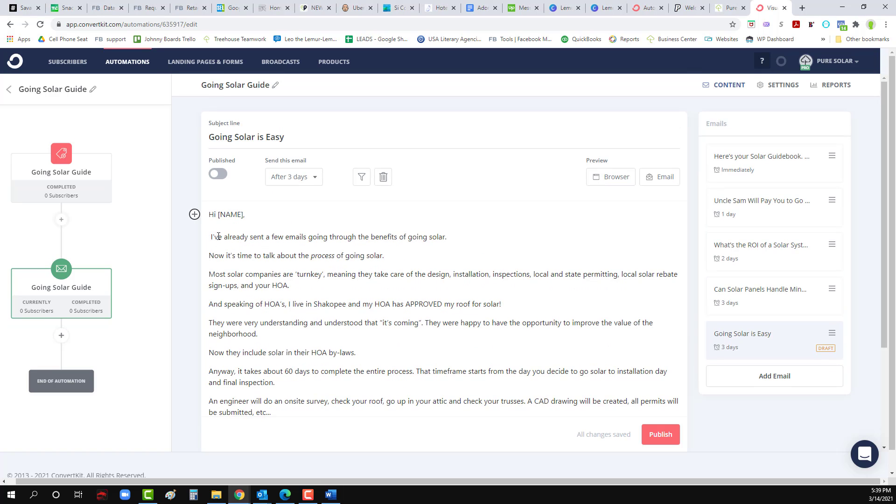
key("Delete")
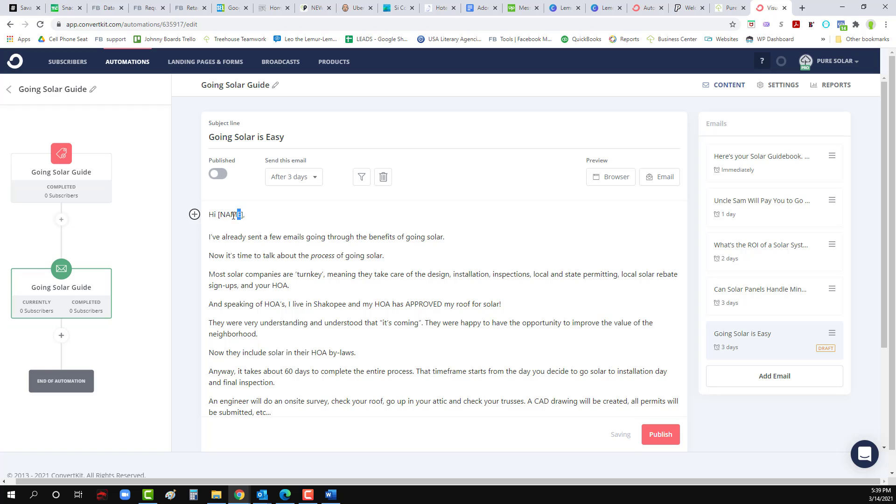
Step: Replace the [NAME] placeholder with the {{ subscriber.first_name }} personalization tag
mouse_move(230, 215)
left_mouse_down()
mouse_move(242, 214)
mouse_move(217, 214)
left_mouse_up()
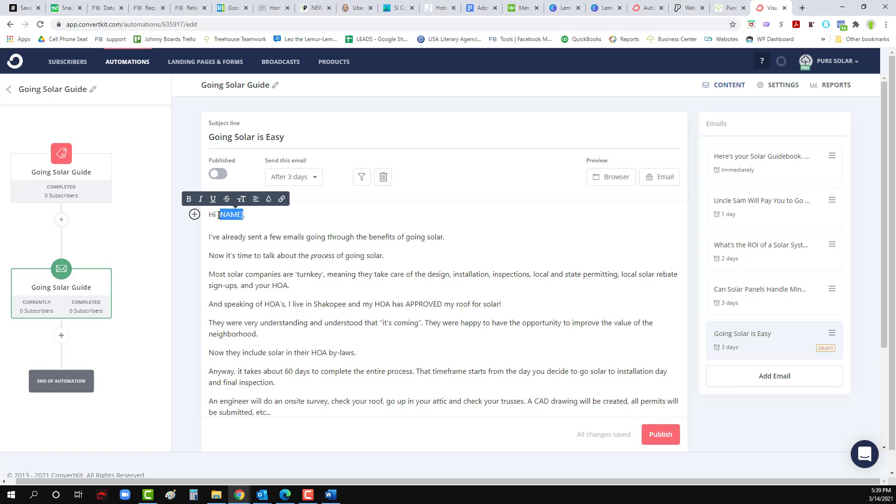
key("BackSpace")
left_click(194, 214)
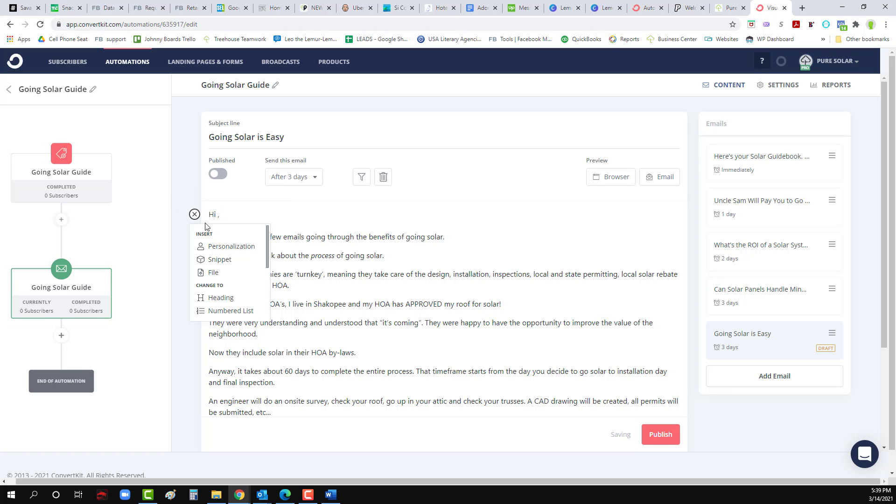
left_click(215, 246)
left_click(432, 231)
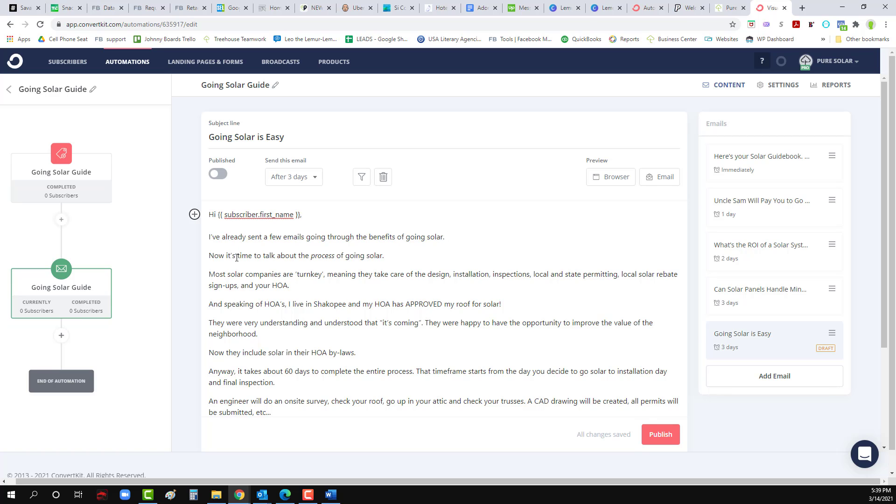
Step: Add a new line below 'Best Regards,' at the end of the Going Solar is Easy email
scroll(259, 276, "down", 1)
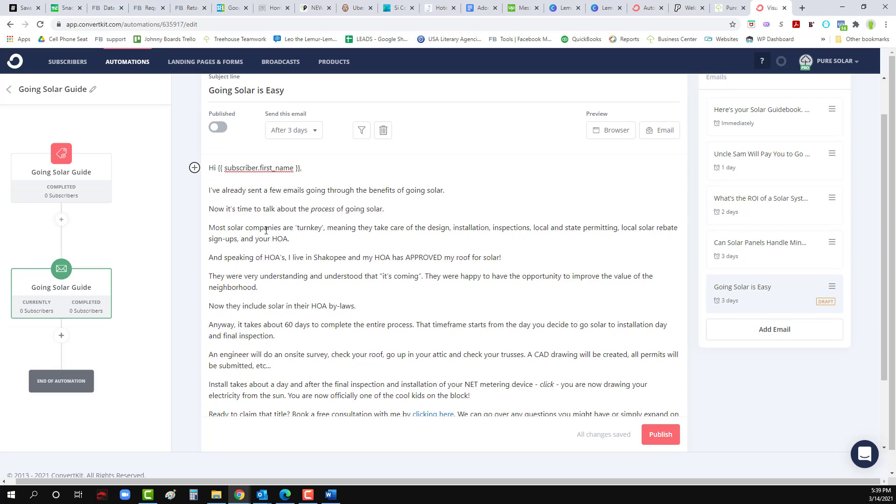
scroll(231, 256, "down", 1)
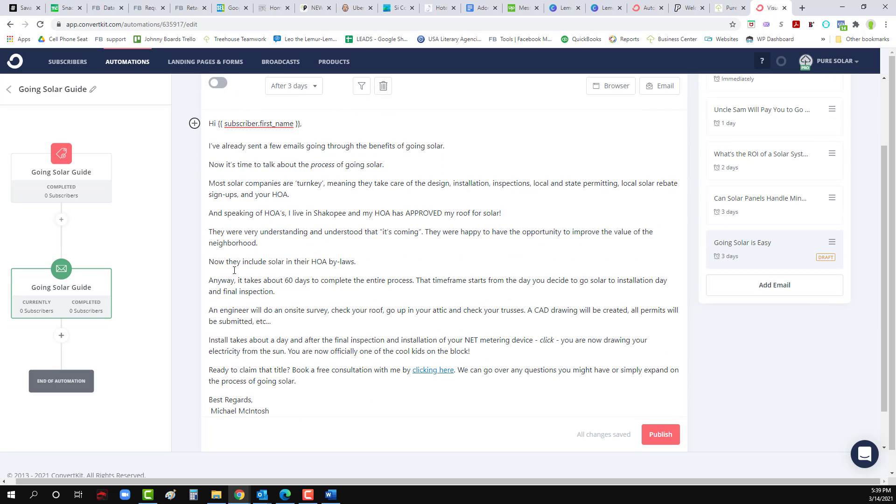
scroll(243, 254, "down", 1)
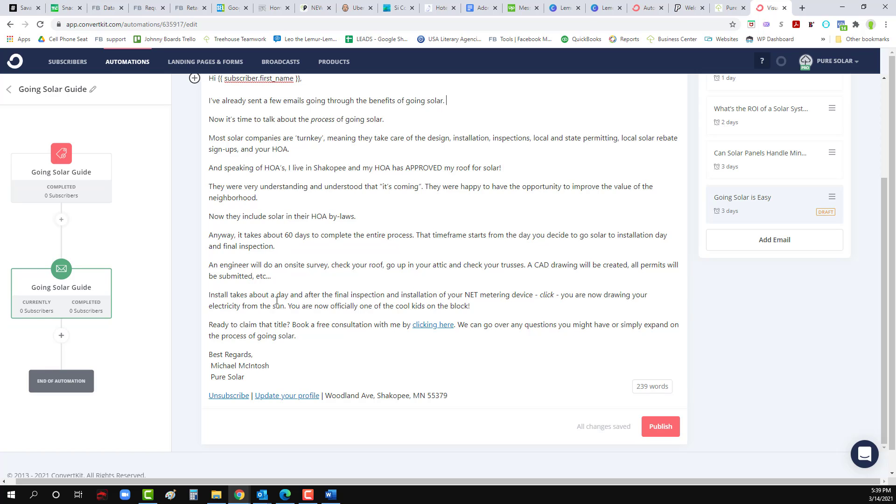
scroll(277, 301, "down", 1)
left_click(308, 315)
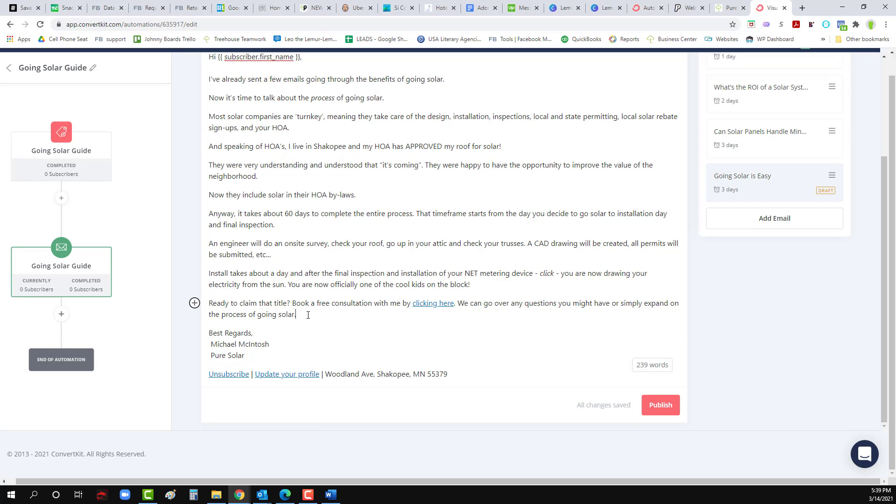
left_click(272, 331)
key("Return")
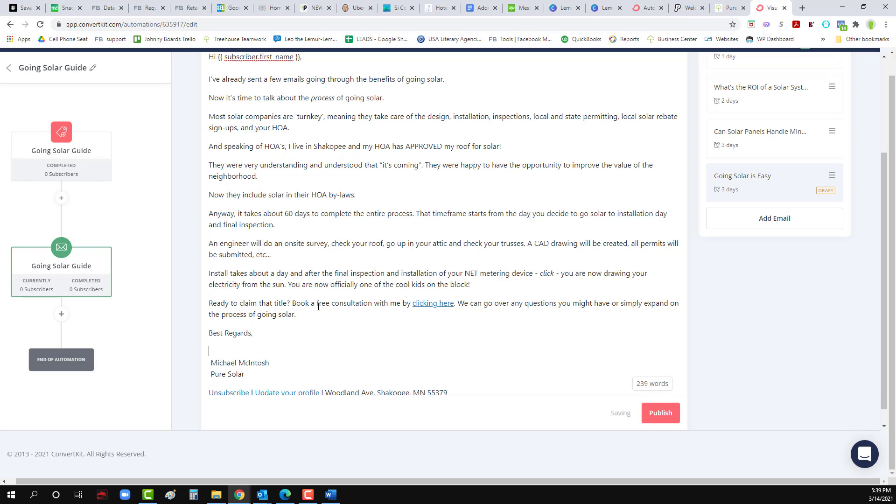
Step: Copy the Minnesota weather email's name, company and phone signature over the Best Regards signature
left_click(716, 142)
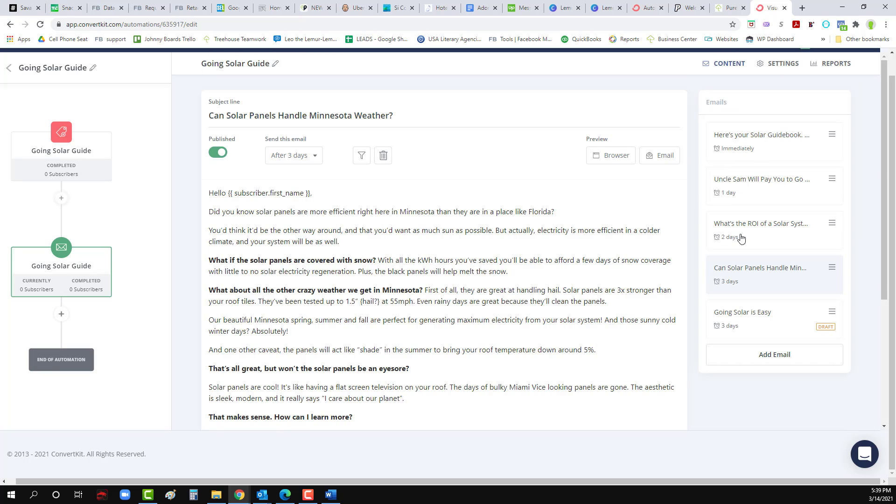
scroll(312, 362, "down", 4)
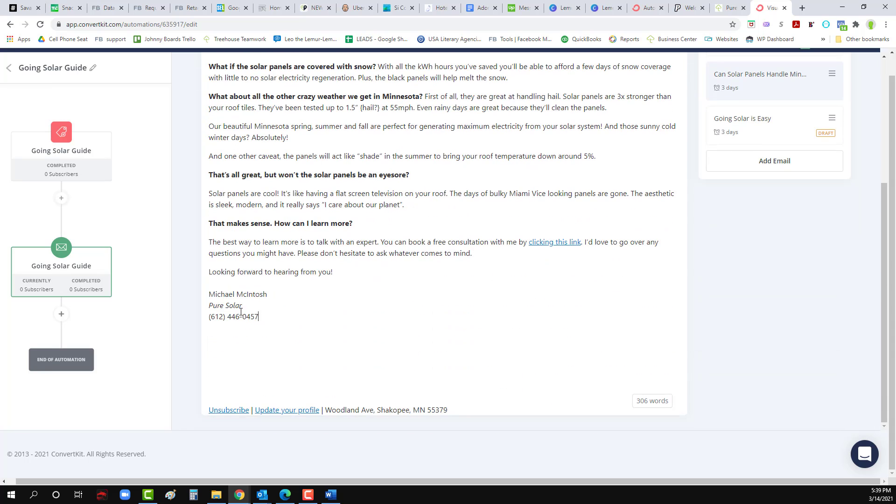
left_click_drag(259, 320, 209, 293)
key("ctrl+c")
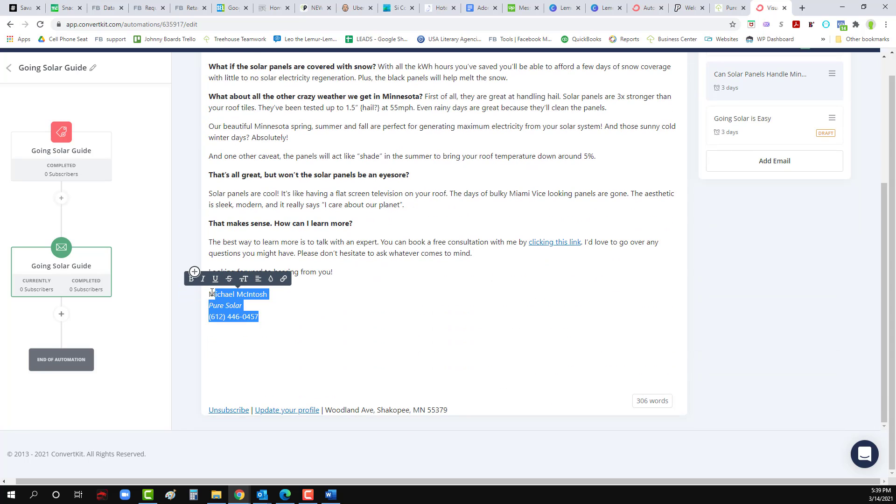
left_click(745, 138)
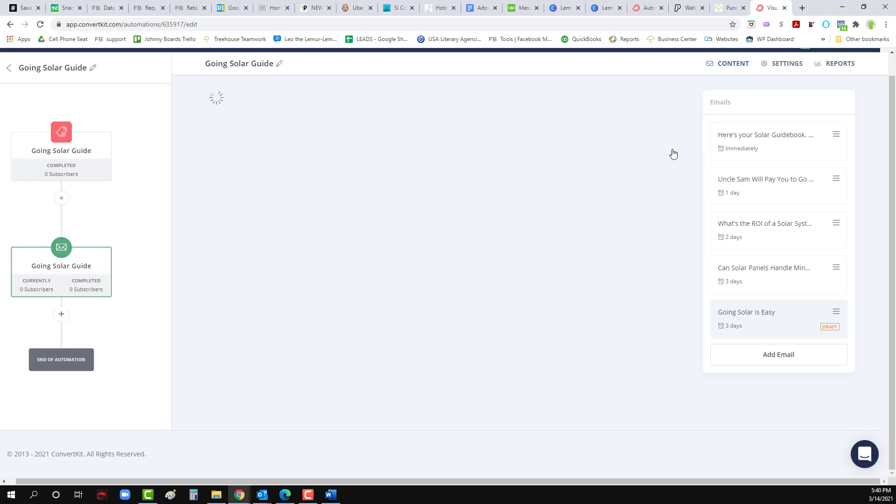
scroll(275, 356, "down", 3)
mouse_move(256, 356)
left_mouse_down()
mouse_move(208, 344)
mouse_move(206, 333)
left_mouse_up()
key("ctrl+v")
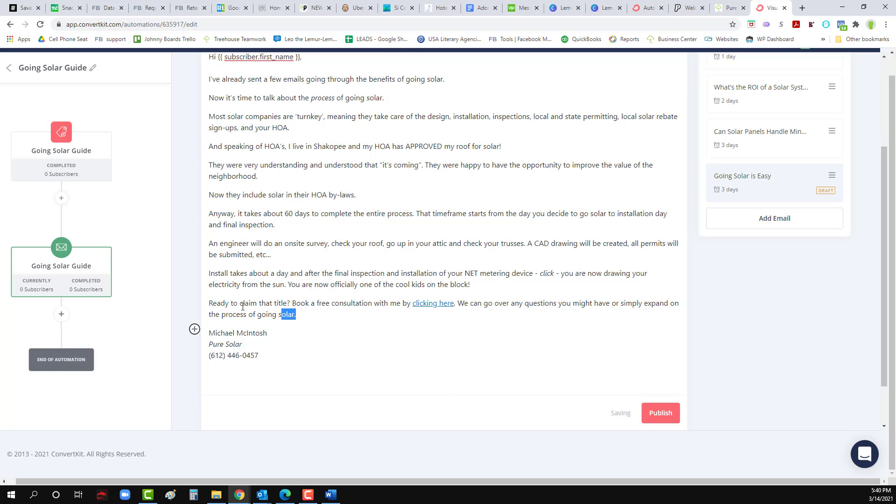
Step: Add a blank line between the closing paragraph and the signature, then publish the email
triple_click(301, 312)
left_click(299, 310)
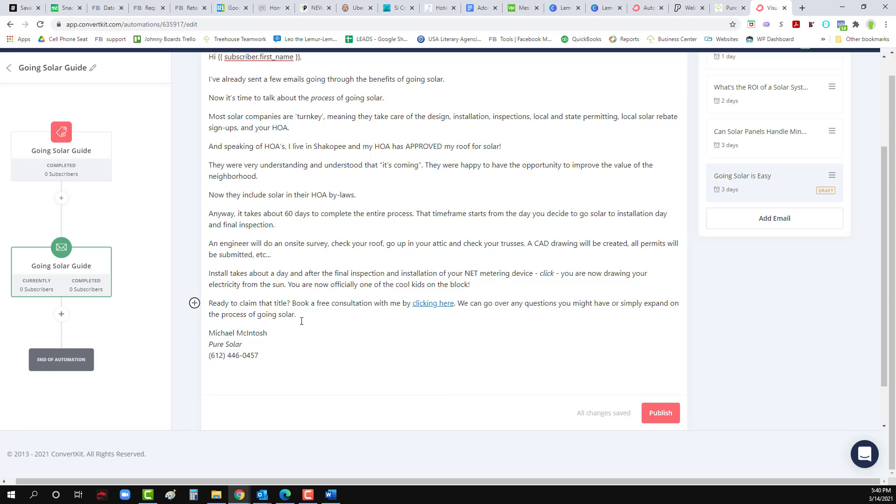
key("Return")
scroll(297, 332, "down", 2)
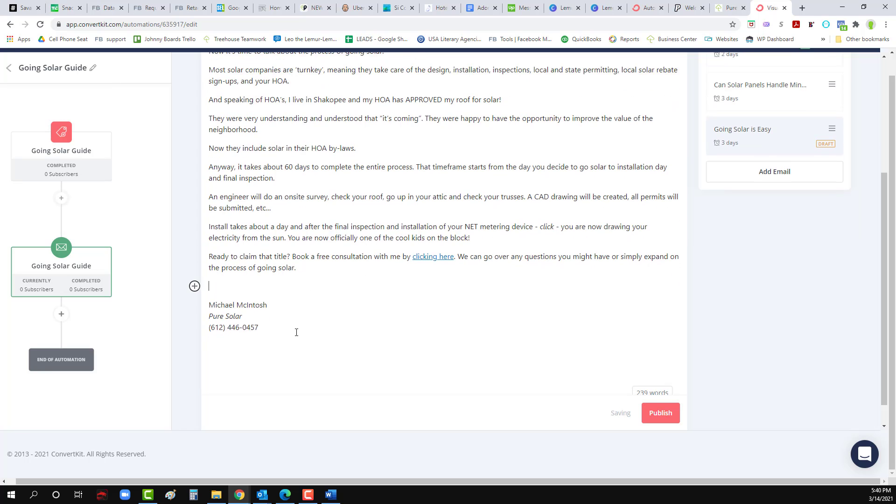
scroll(402, 349, "up", 5)
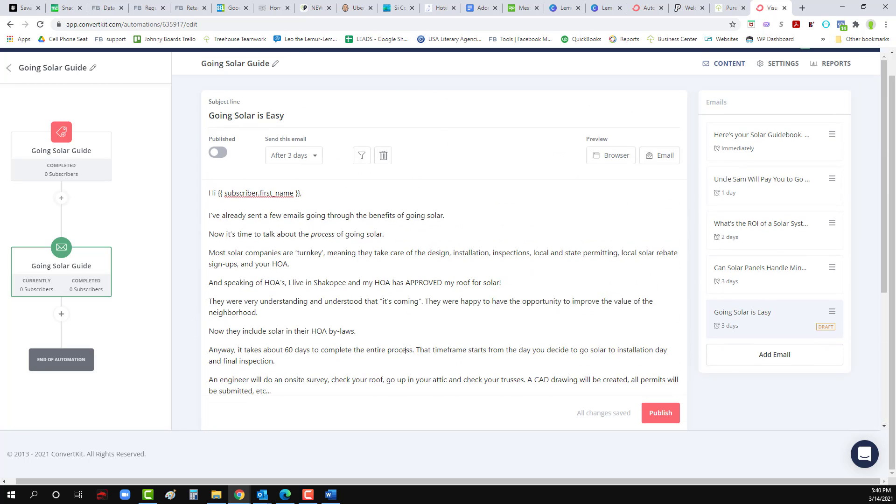
scroll(406, 350, "down", 5)
left_click(643, 407)
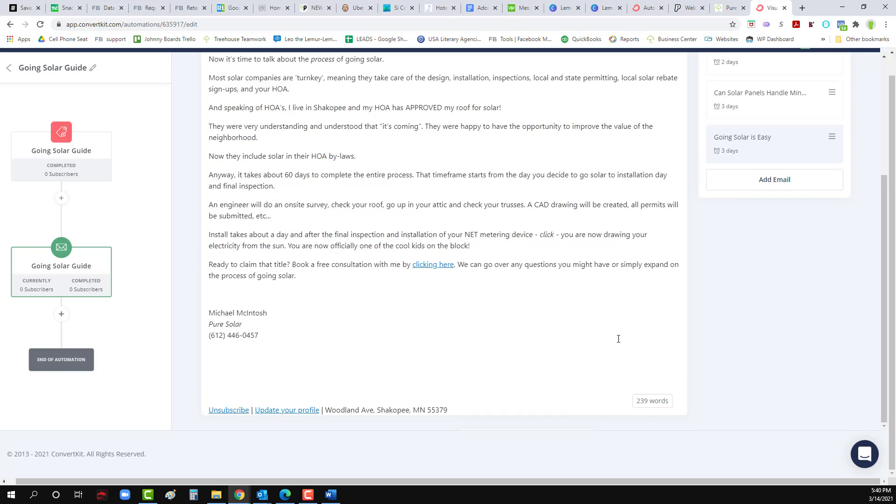
Step: Add a sixth email to the sequence with a 4-day send delay
left_click(787, 181)
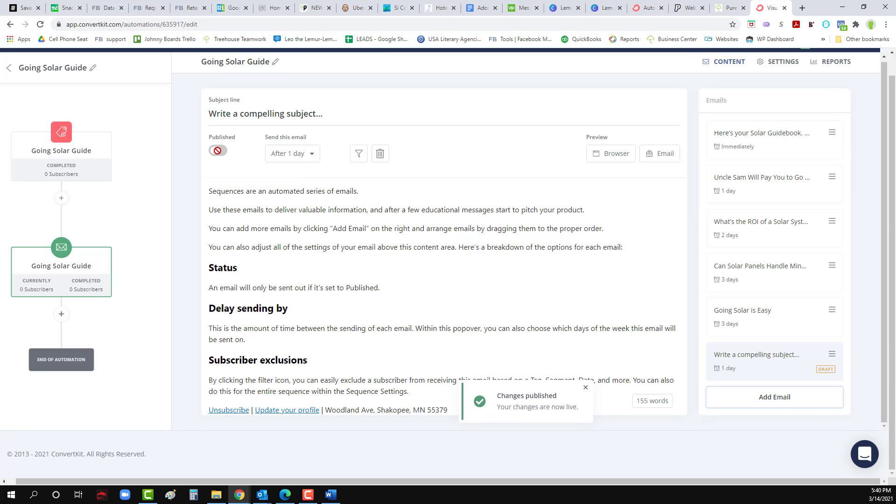
left_click(297, 159)
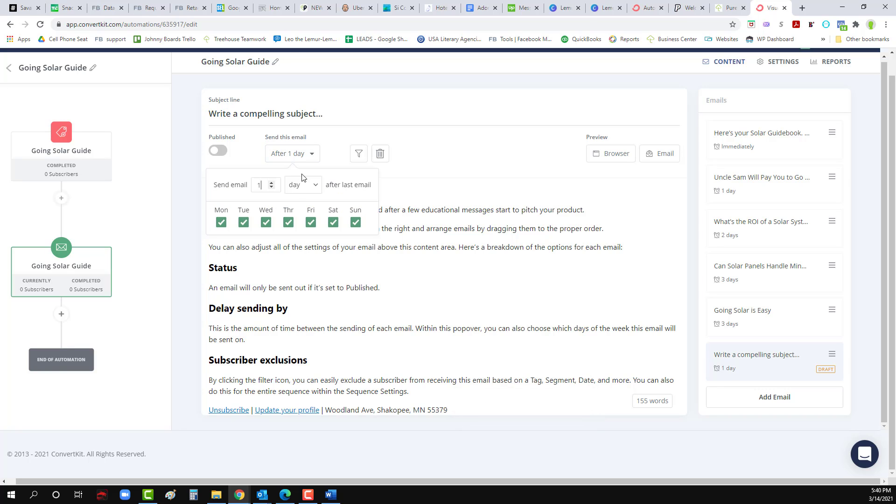
left_click(271, 183)
left_click(271, 183)
left_click(271, 183)
left_click(307, 269)
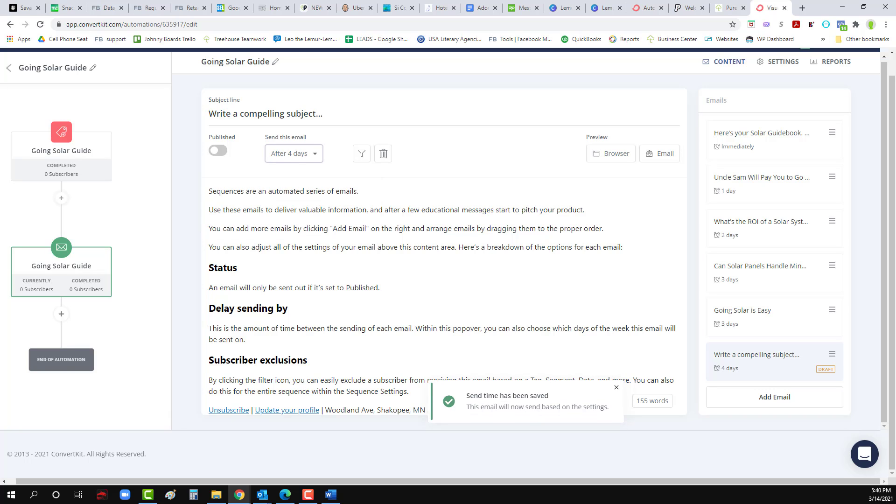
Step: Paste 'A Special Offer for You' as the subject and delete the template body text
key("alt+Tab")
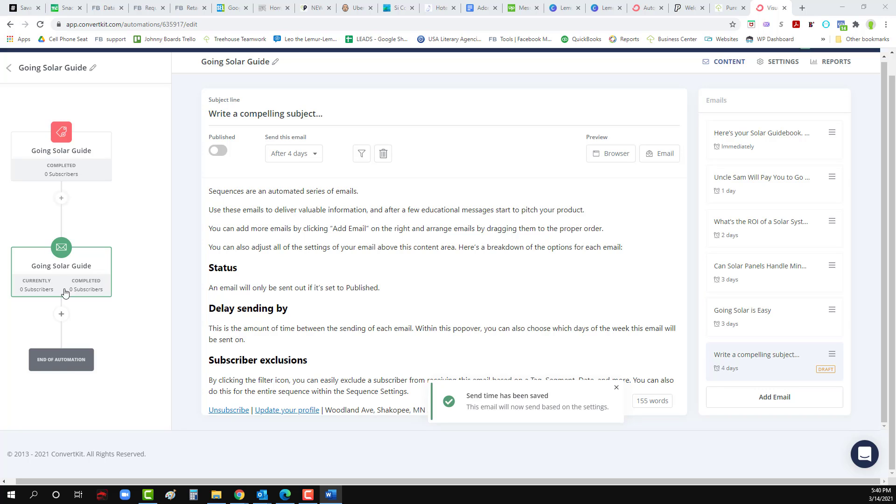
left_click(272, 114)
type("A Special Offer for You")
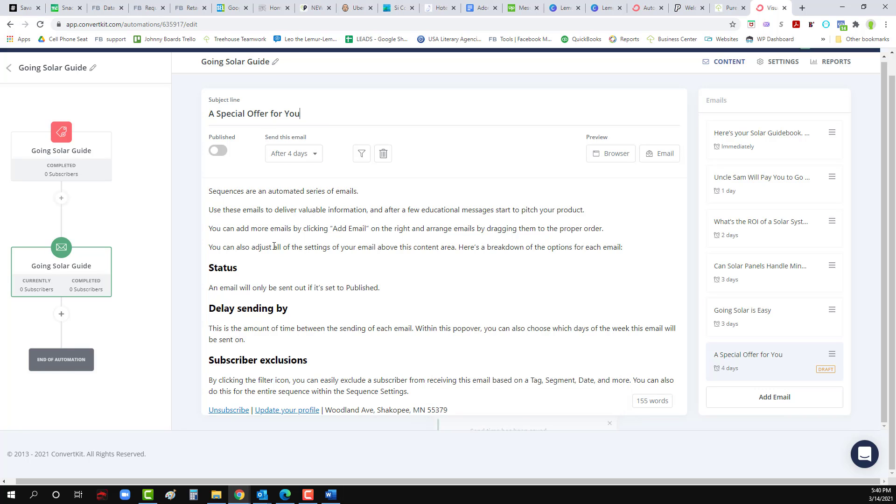
key("alt+Tab")
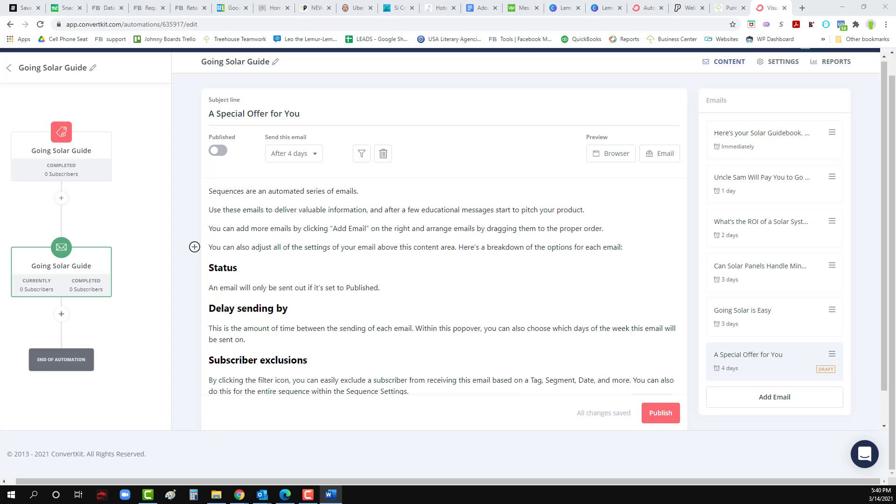
left_click(236, 271)
left_click_drag(212, 191, 250, 228)
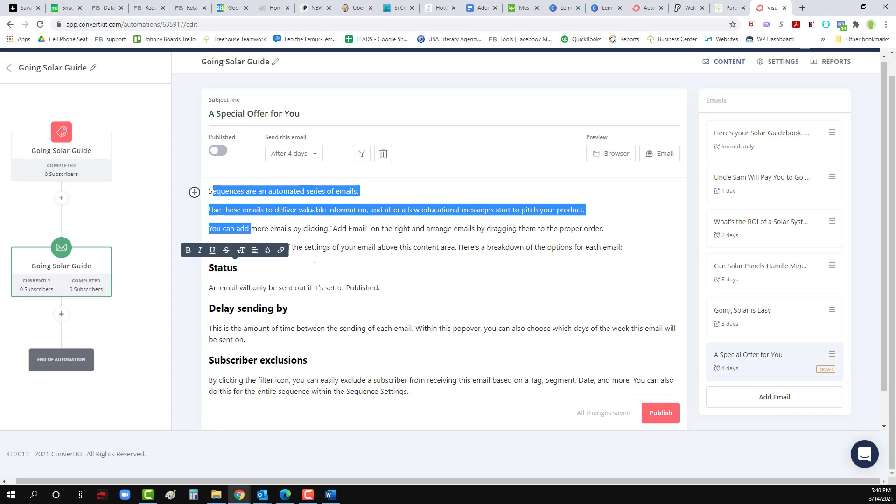
left_click_drag(315, 260, 463, 352)
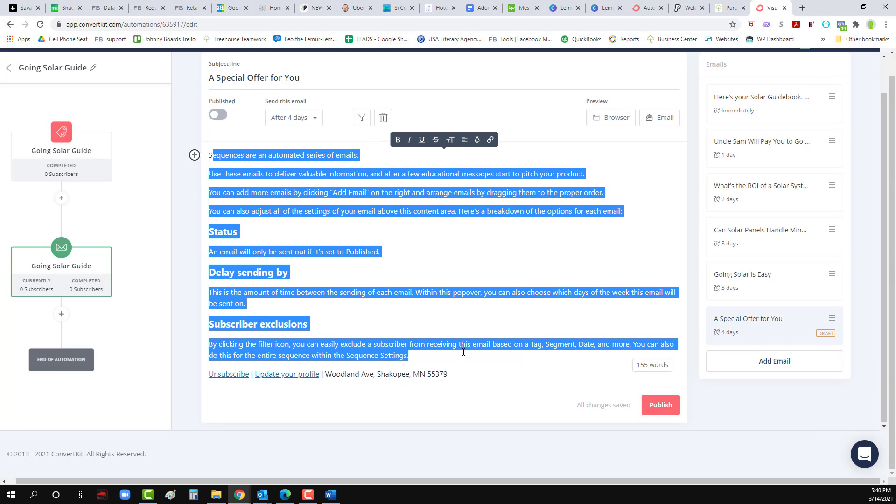
key("BackSpace")
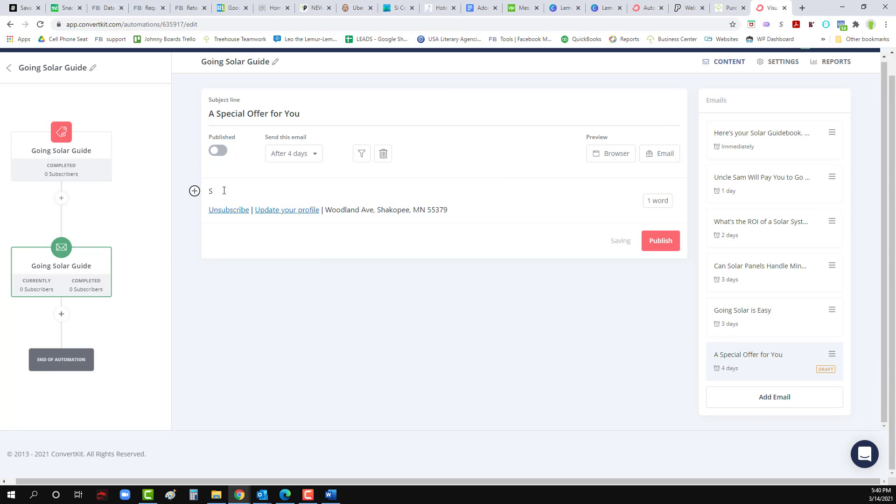
Step: Paste the offer email body and swap [NAME] for the {{ subscriber.first_name }} tag
key("BackSpace")
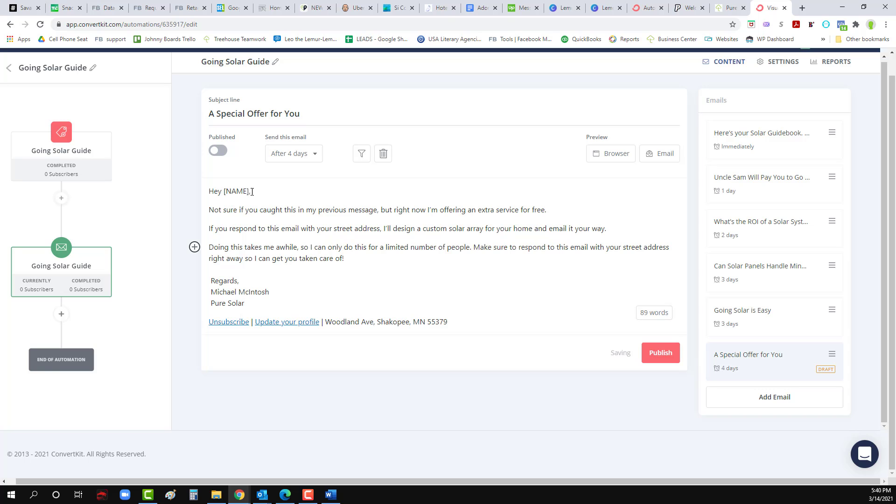
left_click_drag(249, 191, 224, 190)
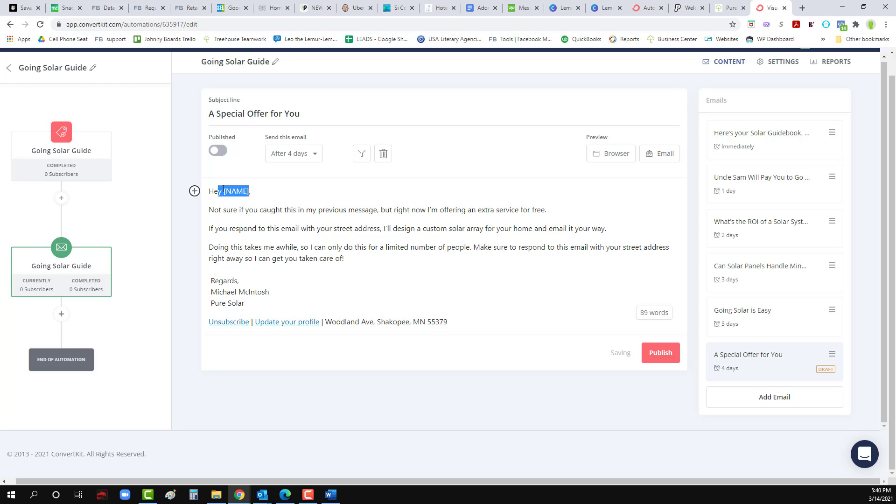
left_click(194, 191)
left_click(211, 225)
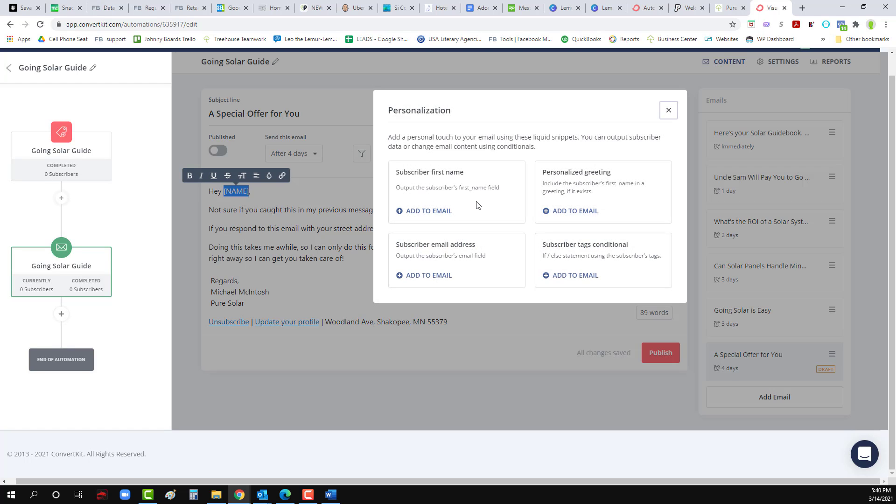
left_click(428, 211)
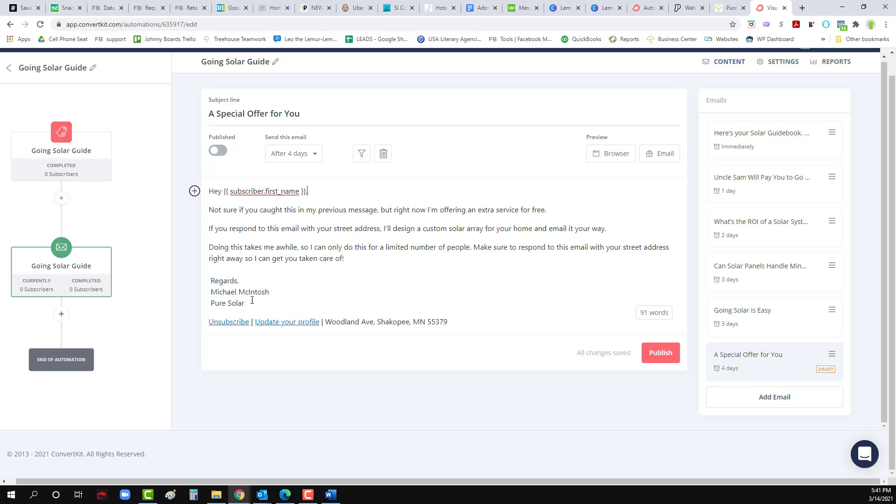
Step: Copy the Pure Solar company and phone lines from Going Solar is Easy into the offer signature, then publish
left_click(746, 316)
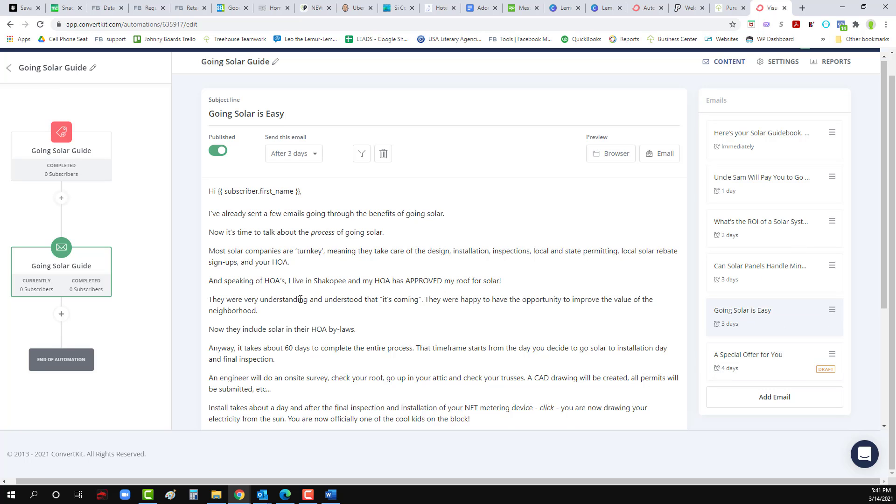
scroll(300, 299, "down", 4)
left_click_drag(266, 336, 206, 321)
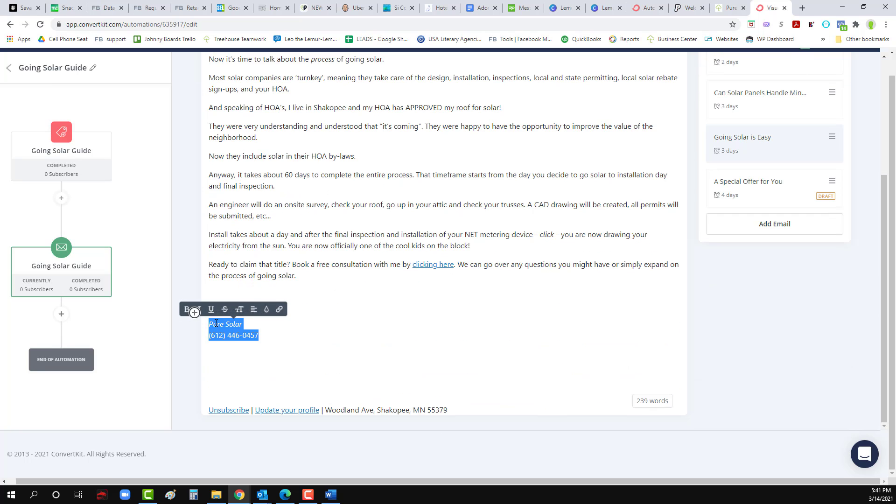
scroll(769, 187, "up", 5)
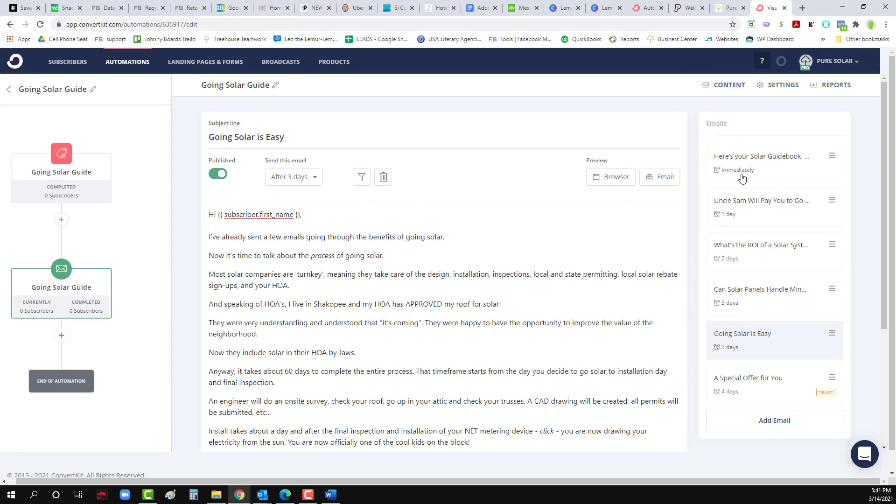
left_click(736, 381)
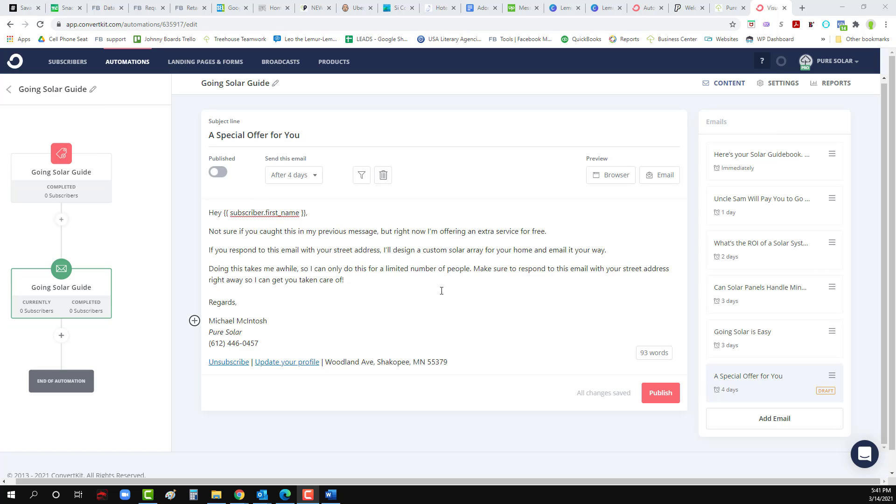
left_click(341, 343)
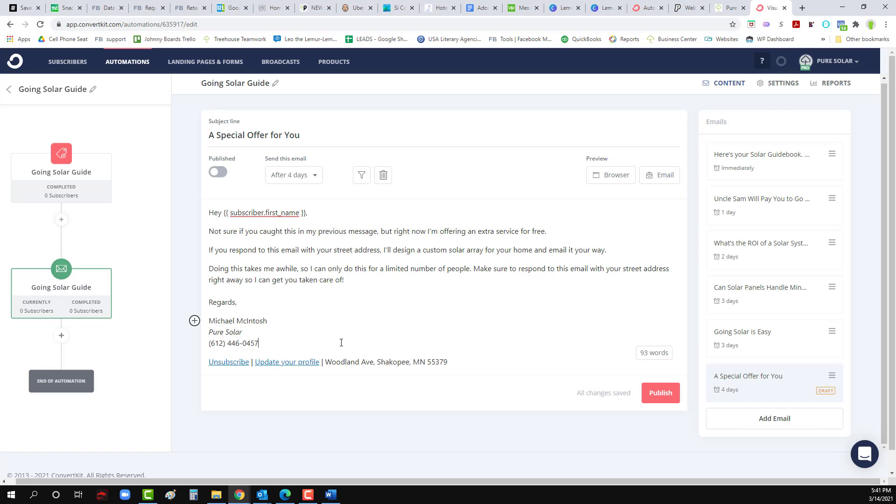
key("Return")
key("Return")
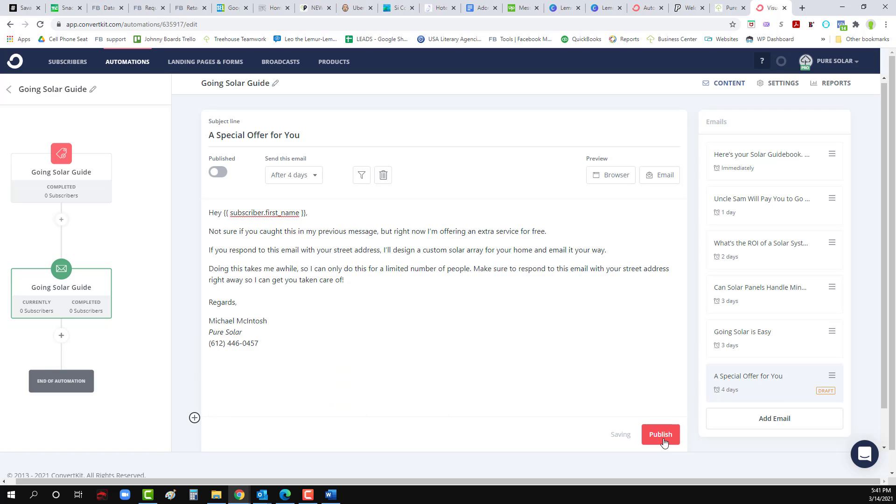
left_click(664, 442)
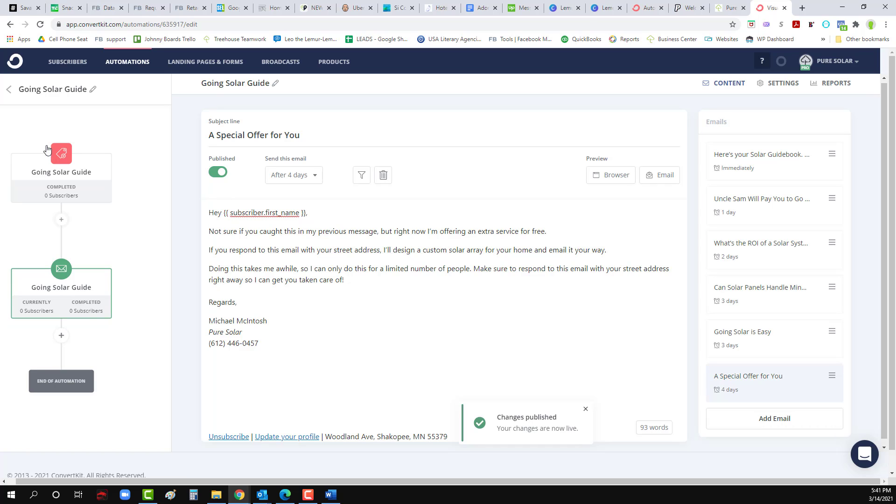
Step: Open the Going Solar Guide automation, check its email step has no current subscribers, and return
left_click(10, 91)
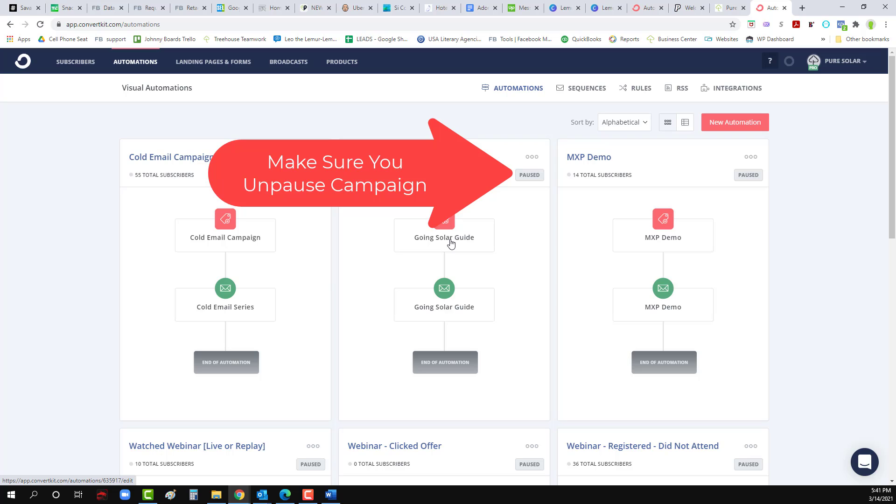
left_click(438, 309)
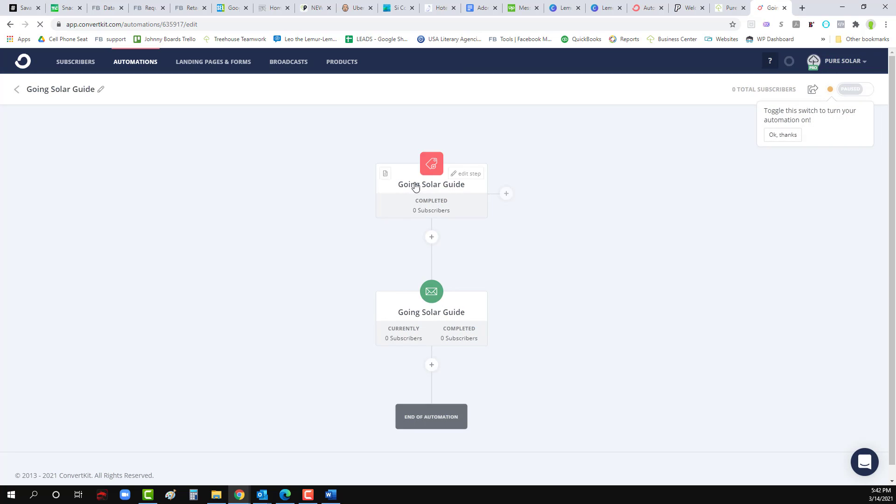
left_click(424, 327)
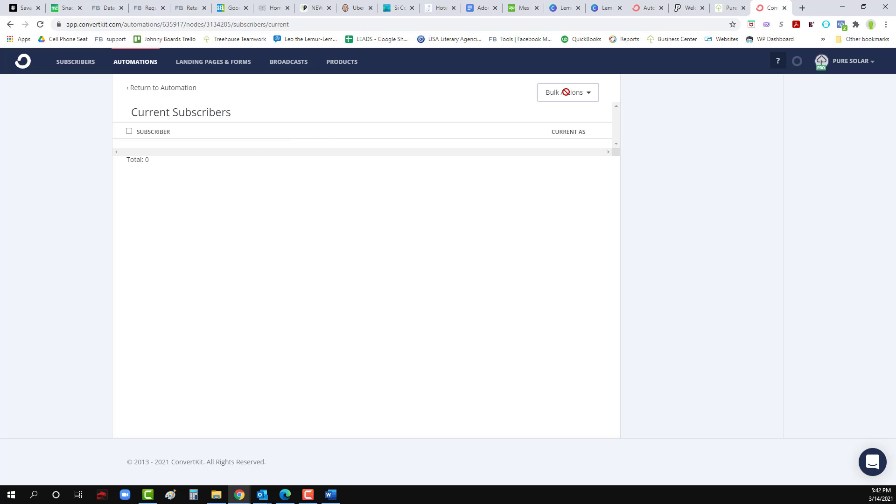
left_click(145, 89)
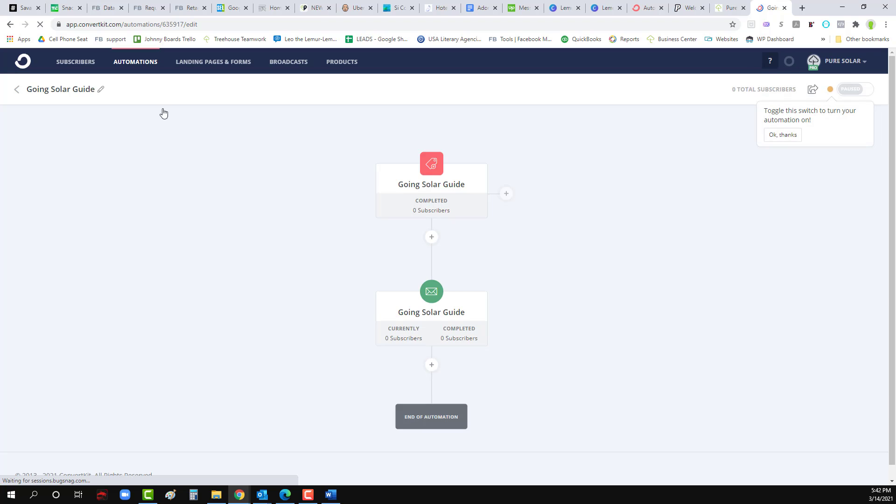
Step: Open the email sequence step to review the welcome email, then go back to Visual Automations
mouse_move(438, 310)
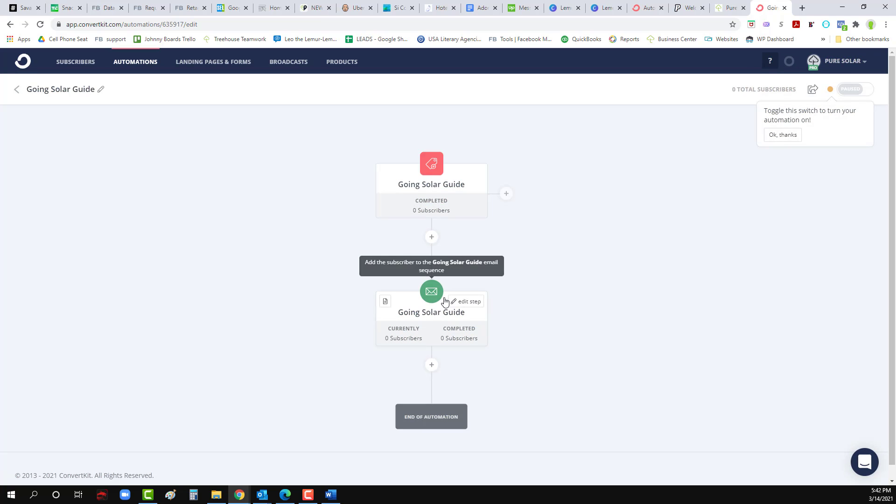
left_click(472, 303)
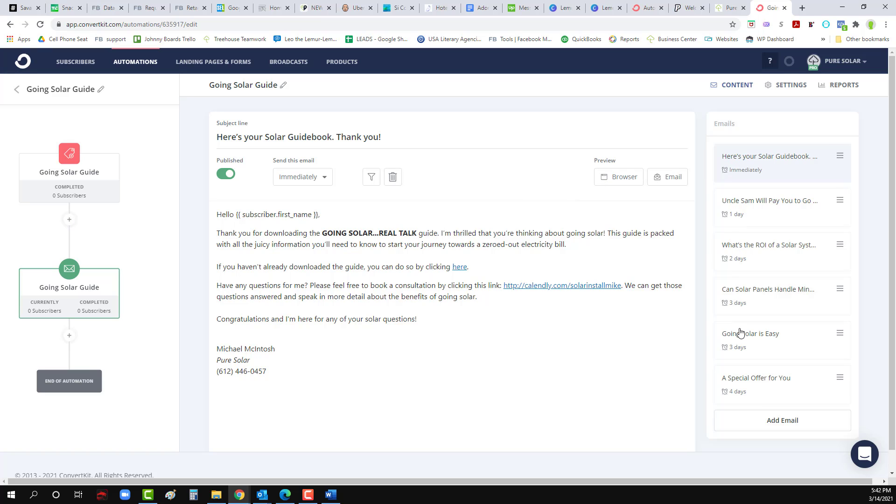
scroll(744, 376, "down", 2)
scroll(750, 344, "up", 2)
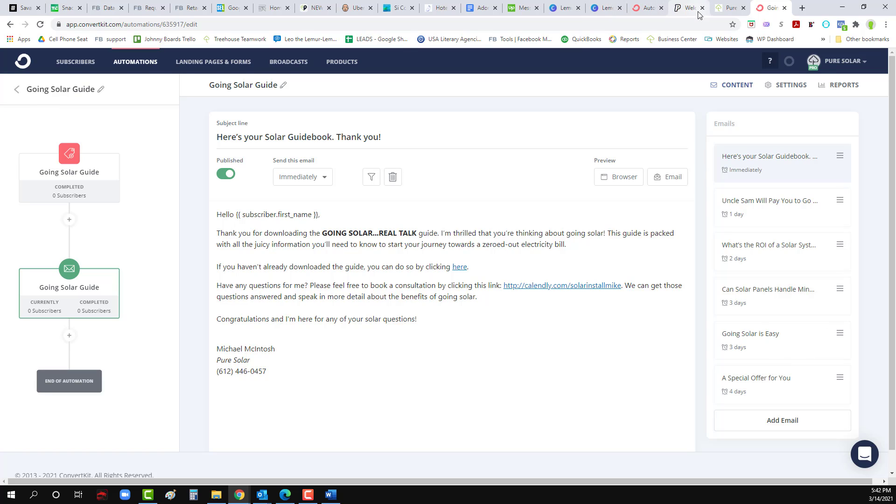
left_click(16, 89)
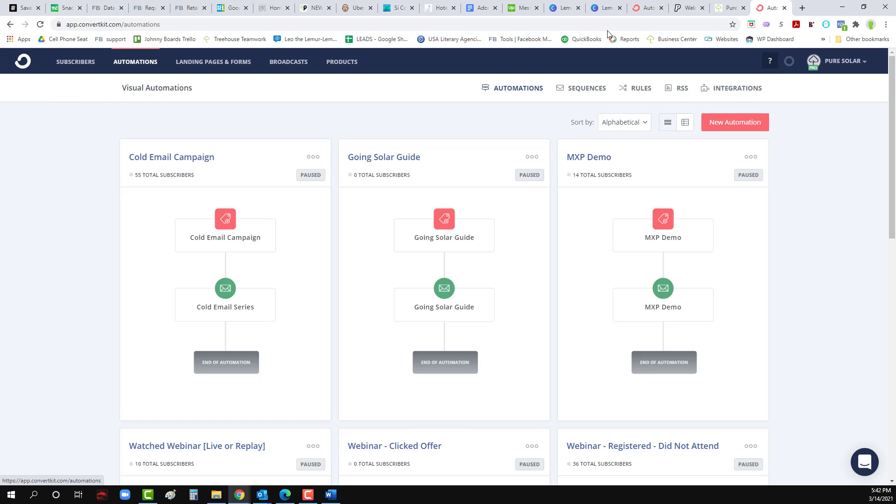
Step: Log in at websites.digitaltreehouse.com/login and search the Sites Dashboard for 'pure'
left_click(688, 8)
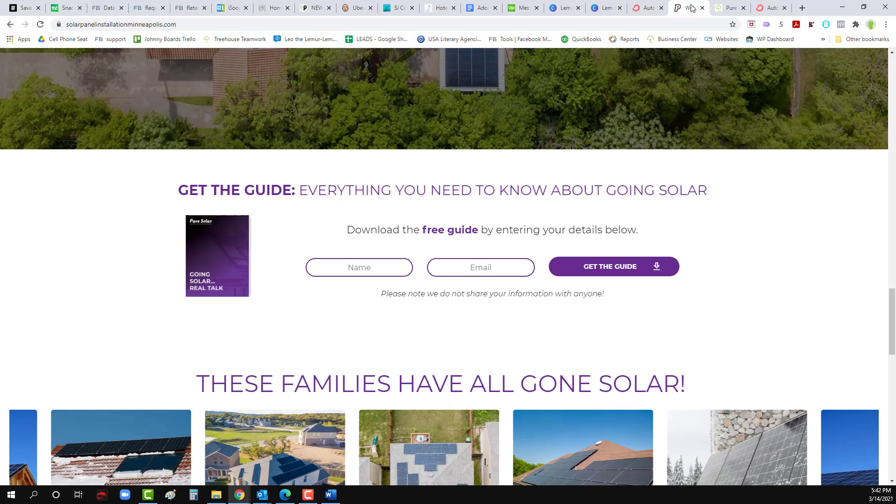
left_click(70, 24)
type("web")
key("Return")
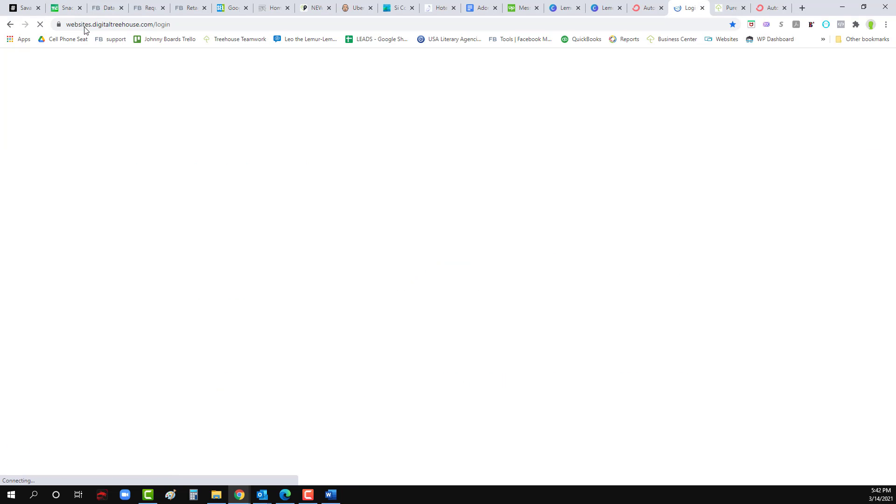
left_click(513, 308)
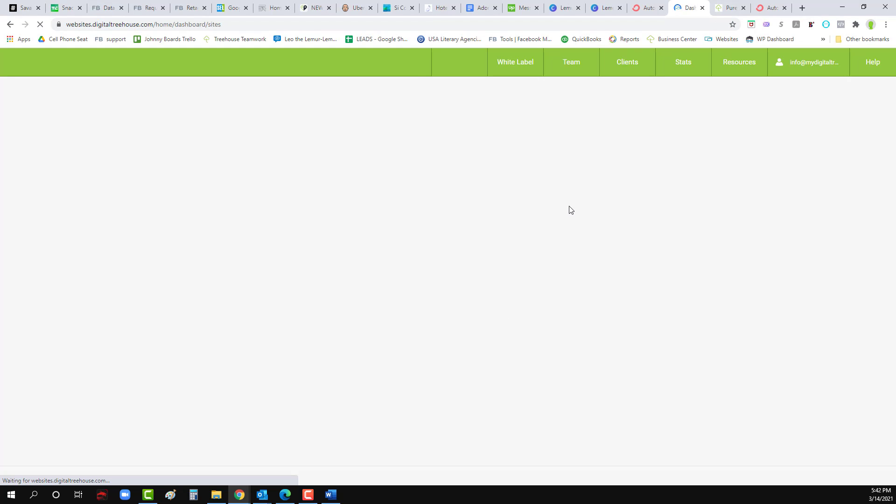
left_click(320, 98)
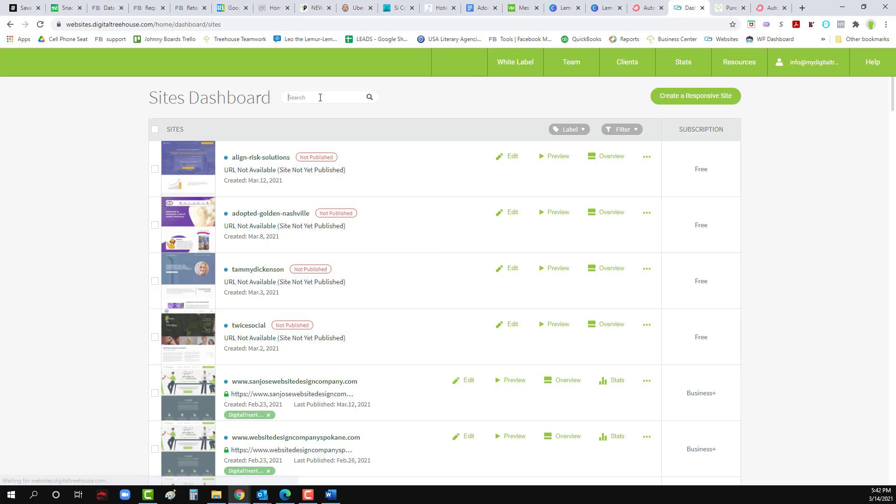
type("pure")
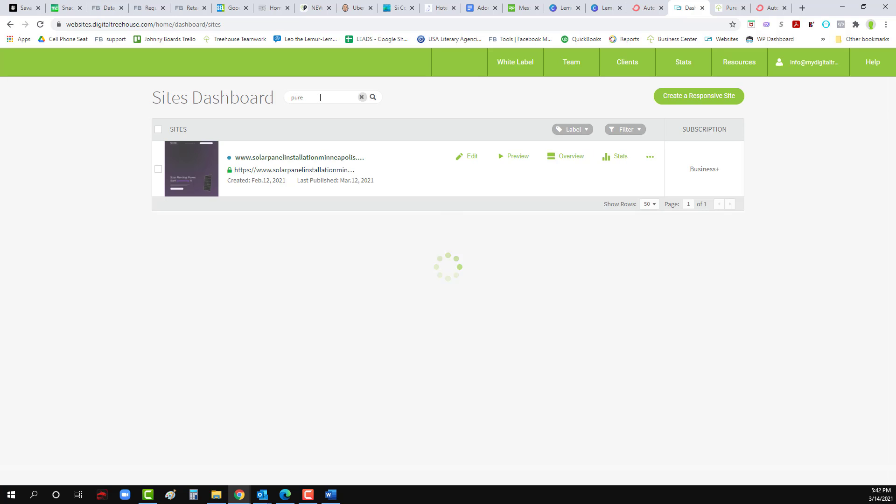
Step: Open the solar site in the editor and change the guide form's Name placeholder to First Name
left_click(471, 159)
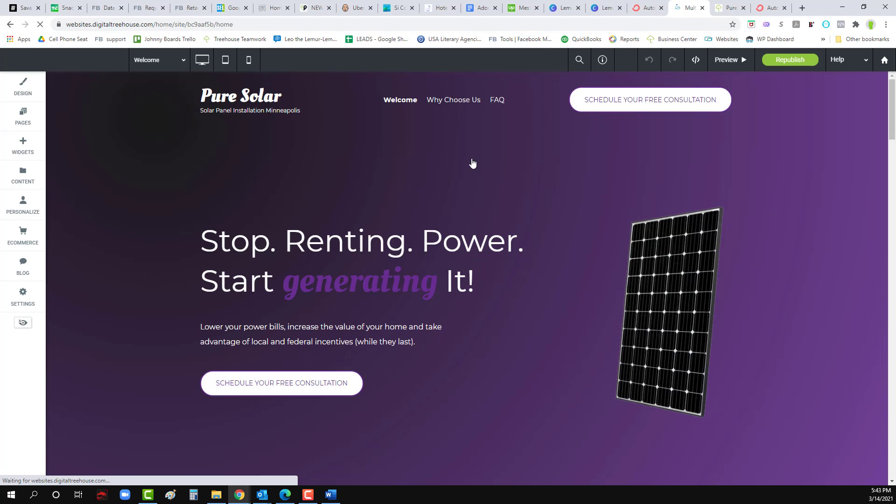
scroll(427, 317, "down", 20)
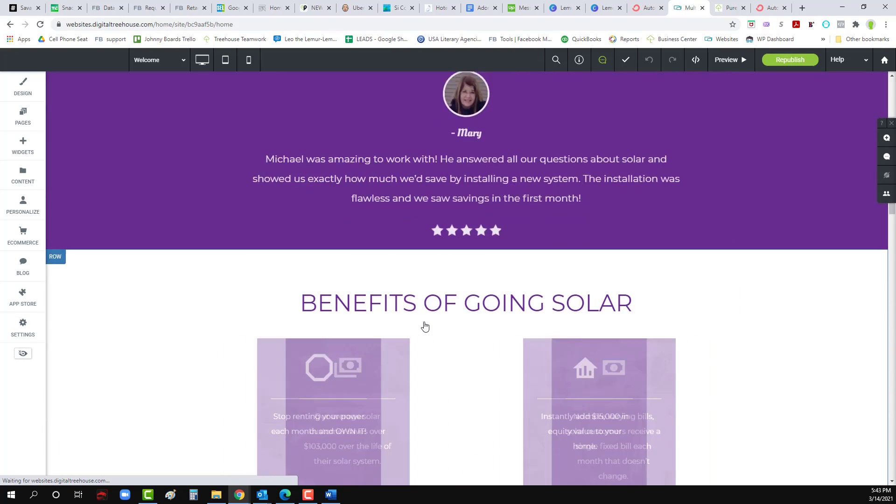
scroll(425, 326, "down", 10)
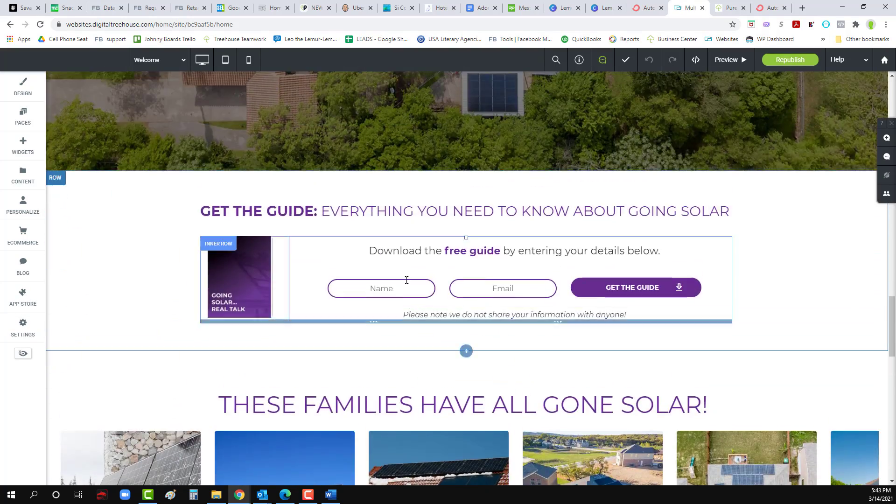
left_click(406, 279)
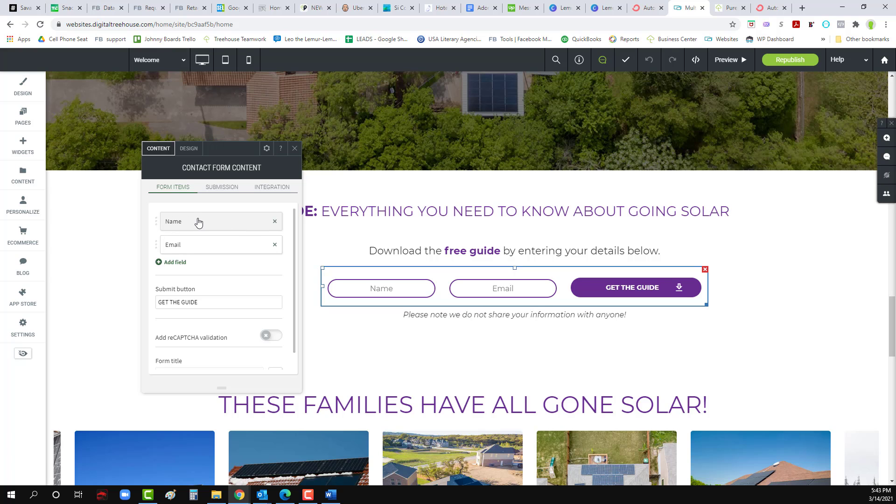
left_click(190, 222)
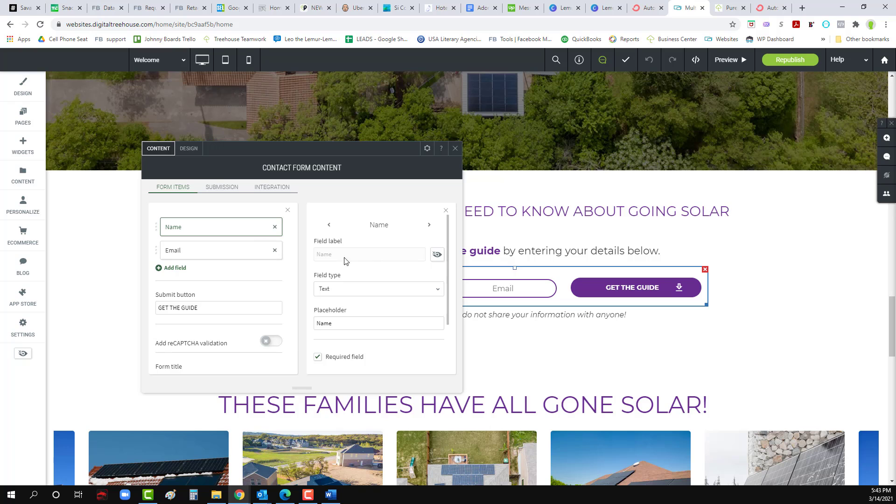
scroll(342, 306, "down", 2)
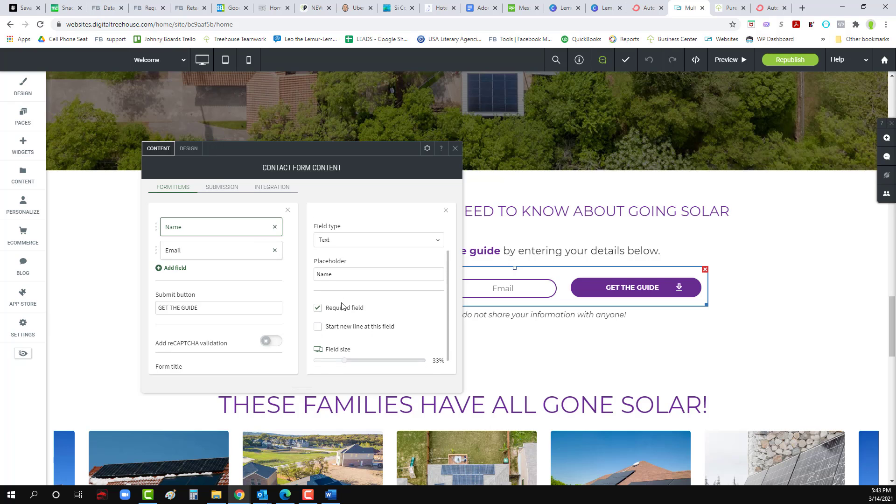
scroll(342, 305, "up", 2)
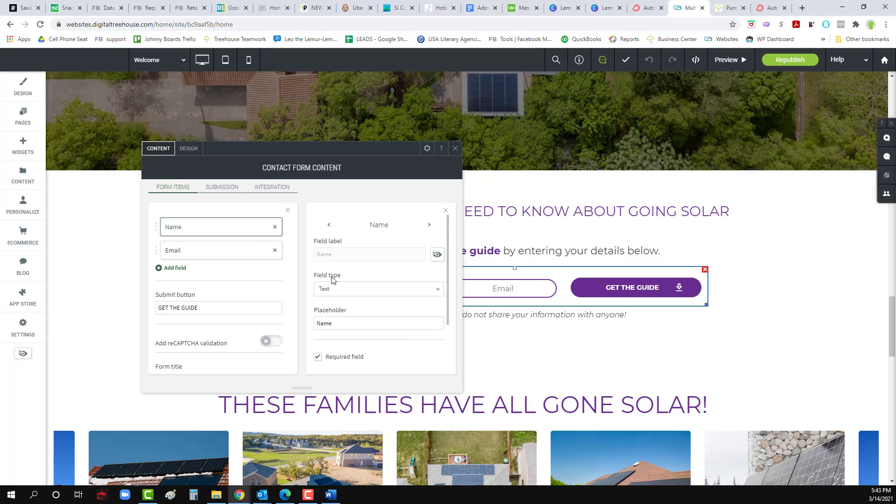
left_click(322, 321)
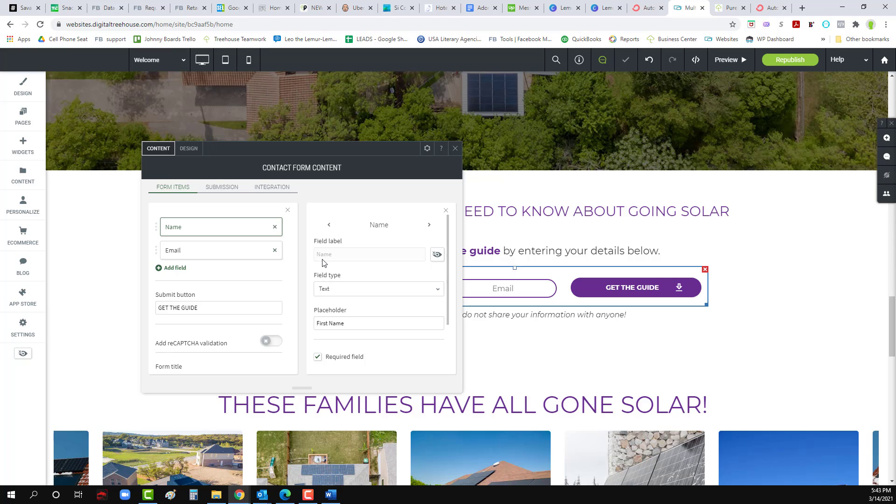
scroll(193, 273, "down", 1)
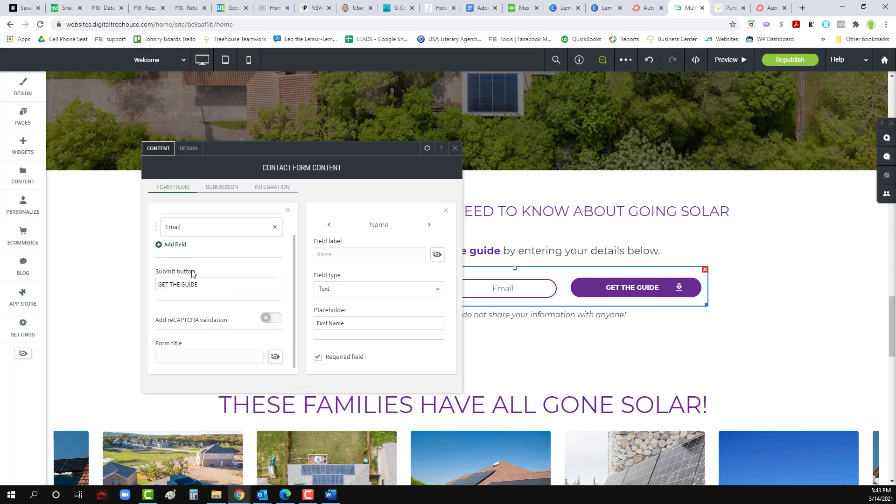
Step: Add a new field above Email and relabel the Name field First Name
left_click(174, 244)
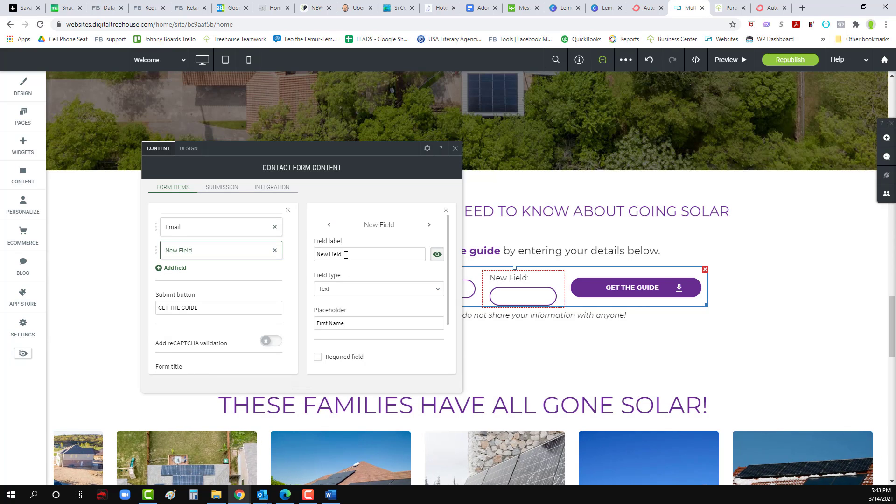
scroll(201, 277, "up", 1)
left_click_drag(157, 272, 158, 250)
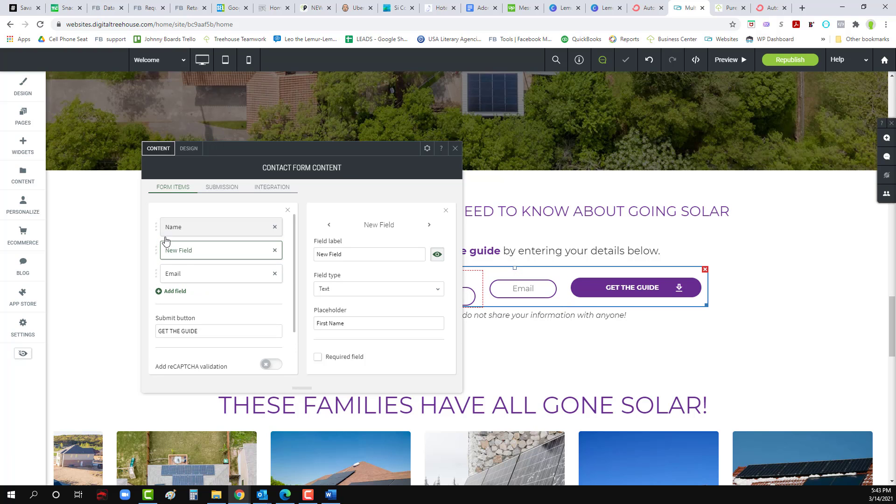
left_click(233, 234)
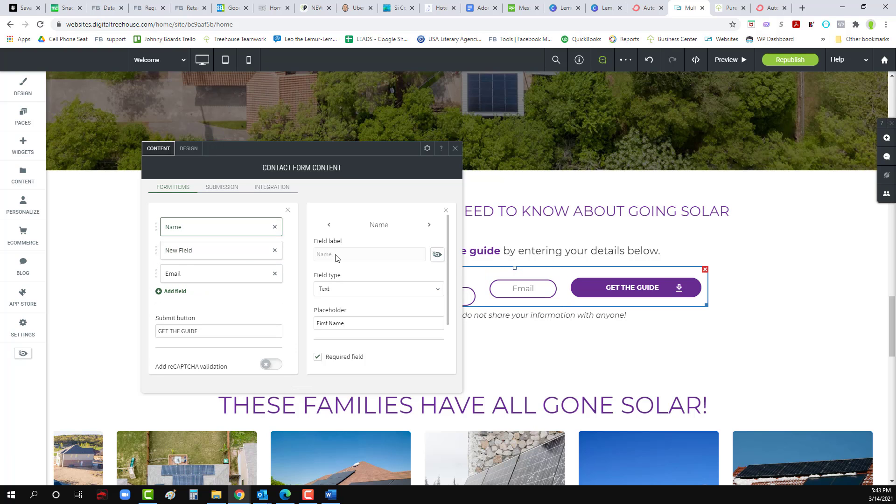
double_click(402, 255)
type("First")
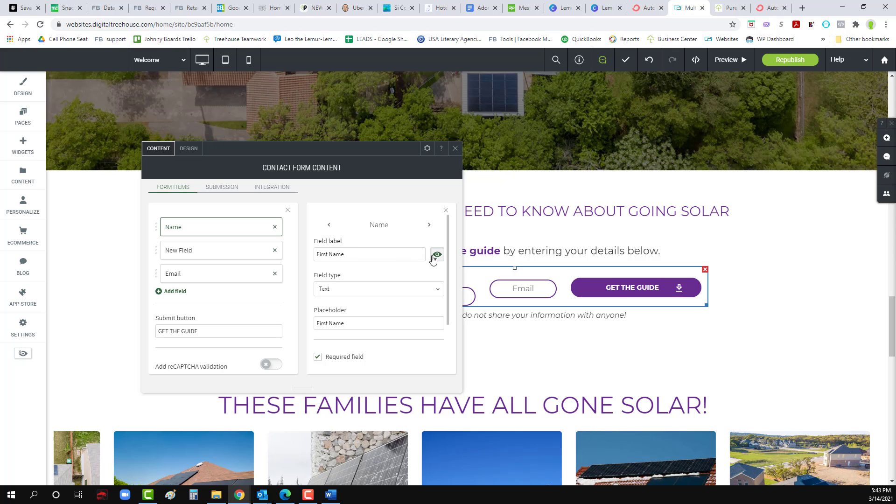
Step: Label the new field 'Last Name'
left_click(201, 251)
triple_click(344, 252)
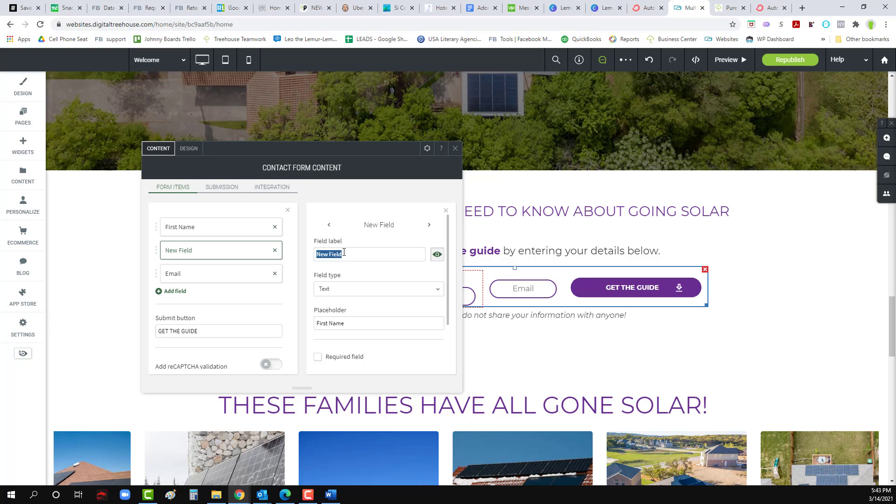
type("Last NAme")
key("BackSpace")
key("BackSpace")
key("BackSpace")
type("ame")
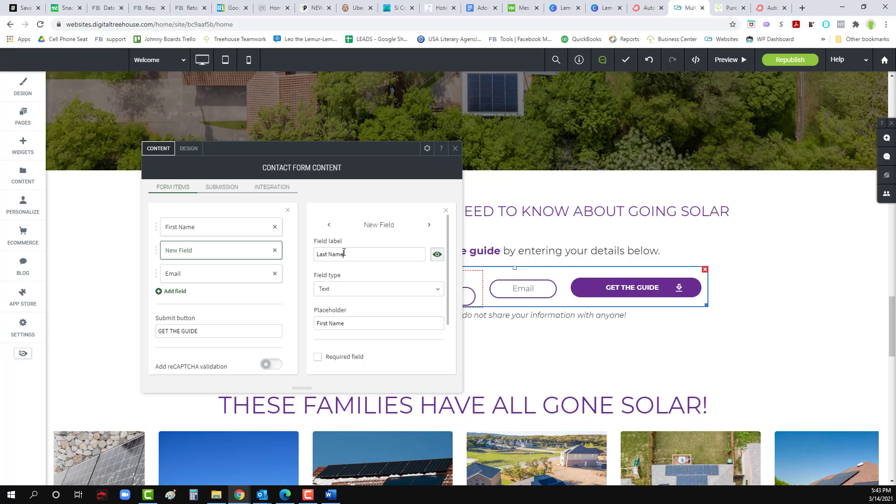
left_click(438, 259)
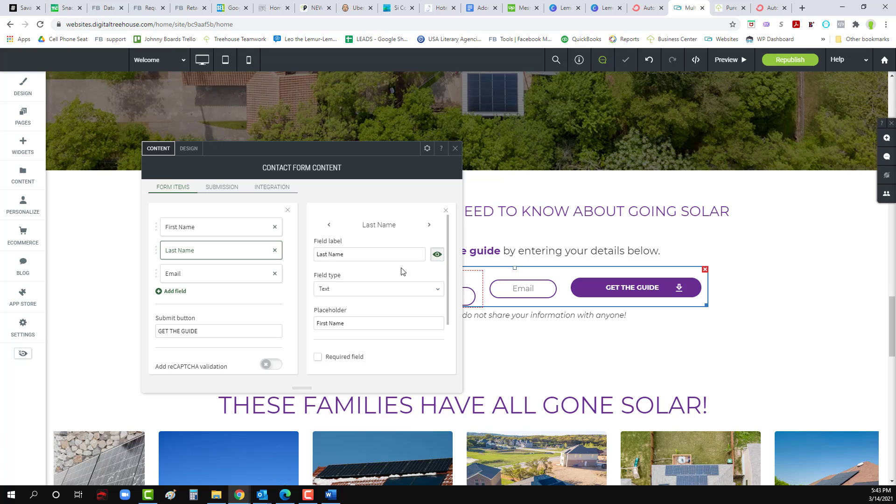
Step: Change the Last Name field's placeholder from First Name to Last Name
triple_click(349, 323)
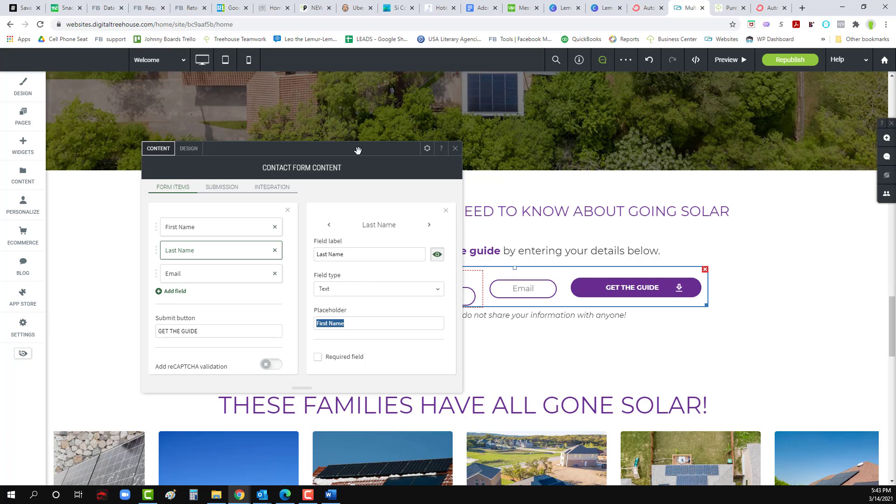
left_click_drag(378, 141, 476, 122)
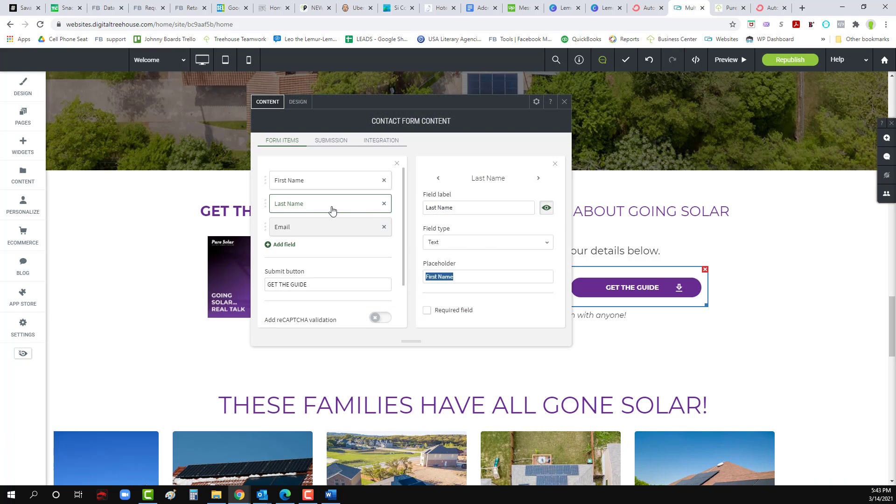
left_click(310, 204)
left_click(312, 205)
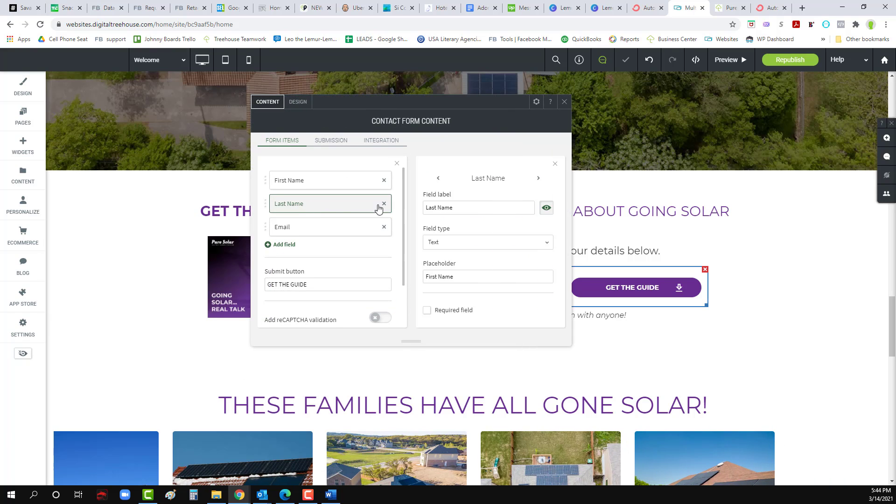
left_click(456, 276)
left_click_drag(438, 276, 423, 275)
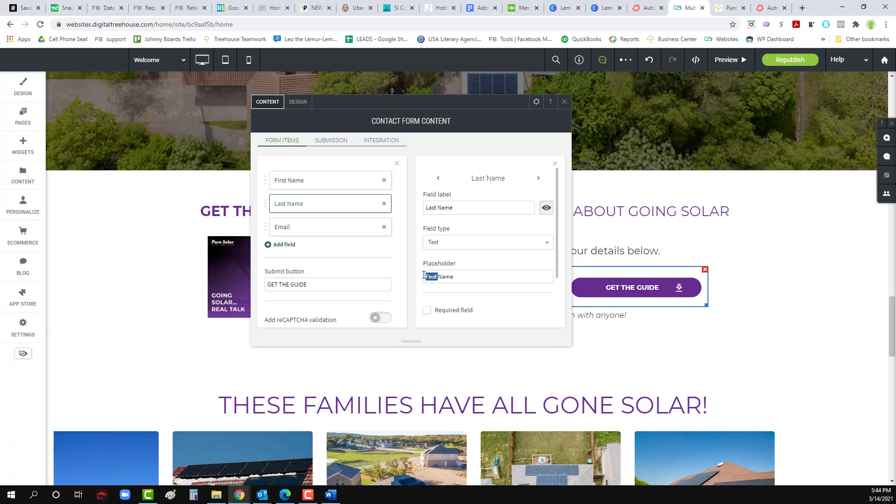
type("Last")
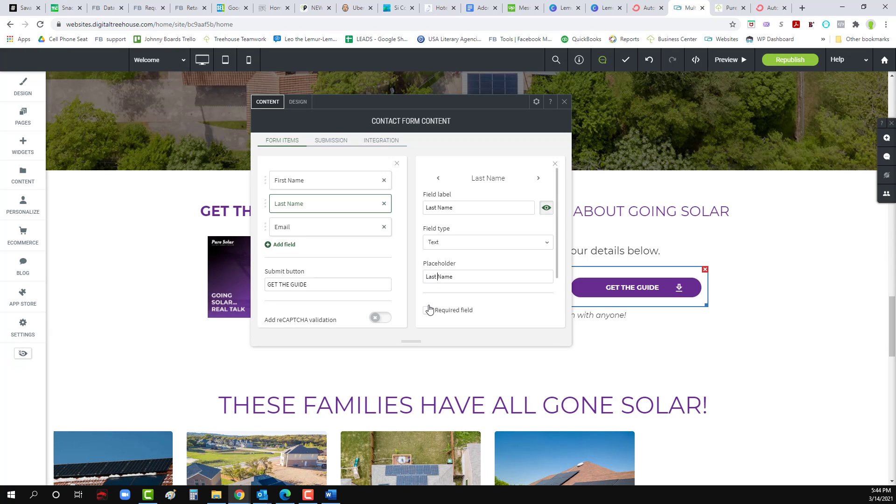
Step: Hide the First Name and Last Name field labels on the guide form
left_click(564, 102)
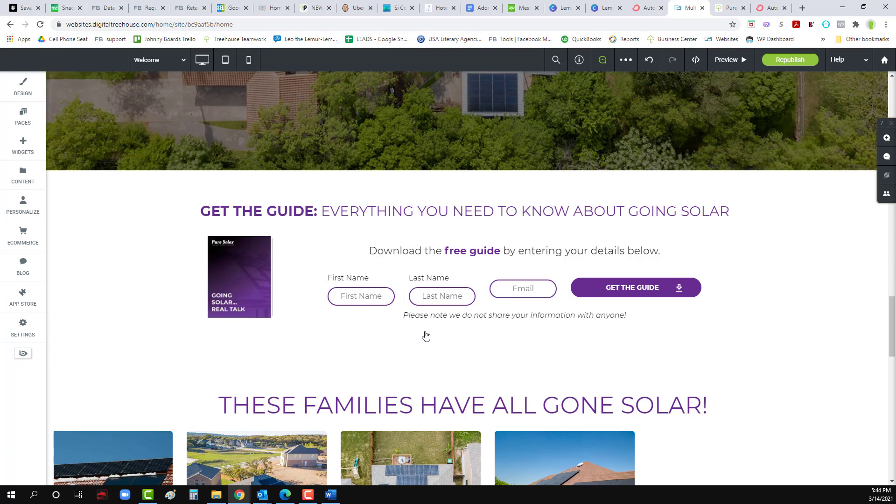
left_click(454, 285)
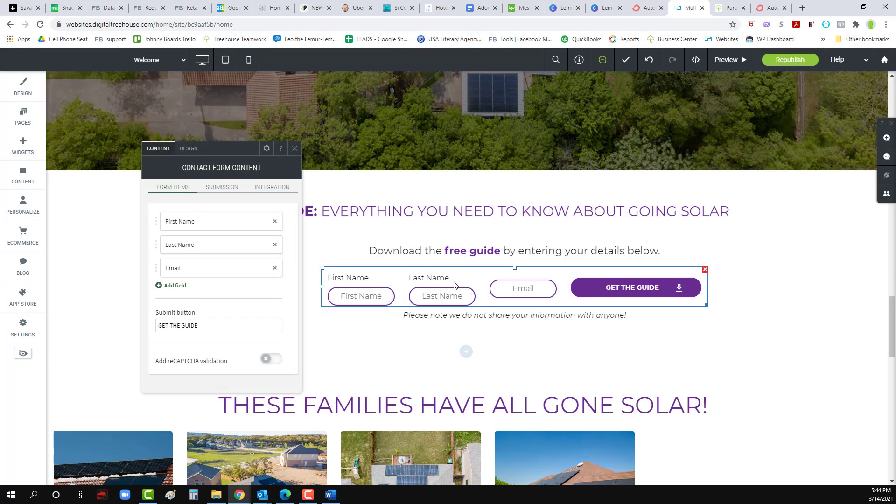
left_click(223, 228)
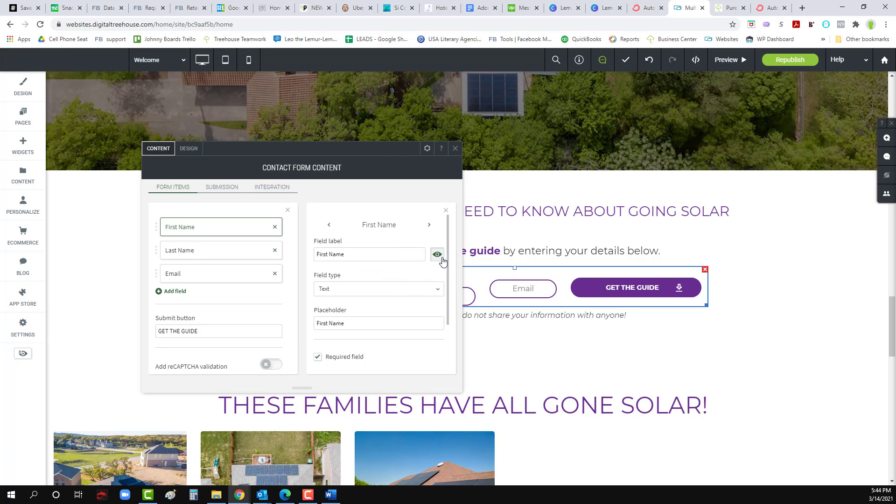
left_click(257, 252)
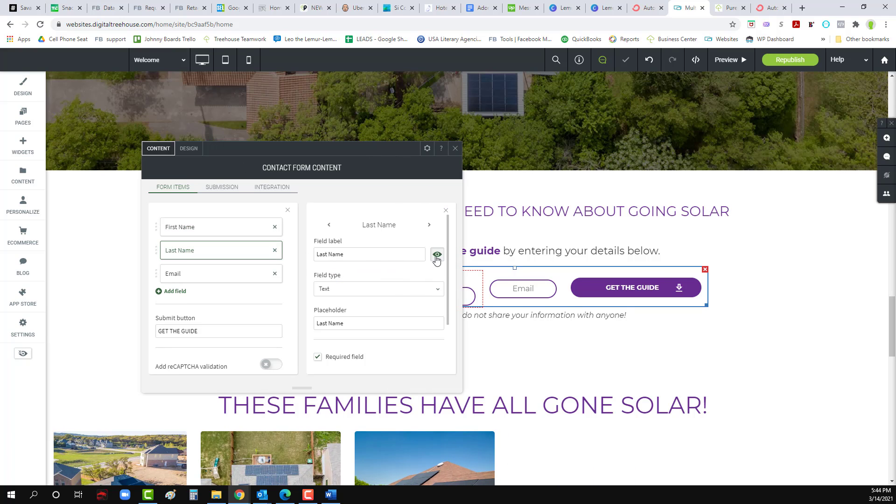
left_click(454, 148)
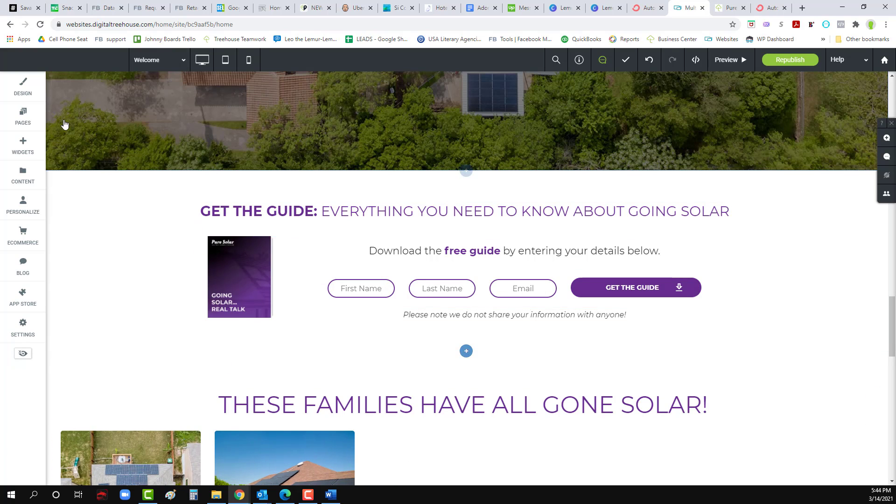
Step: Show the site's Popups list with the preview switched to mobile view
left_click(22, 116)
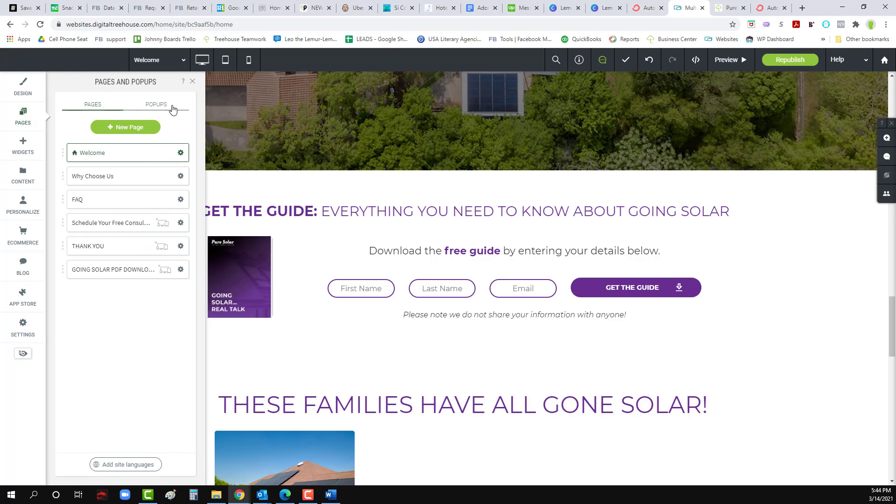
left_click(251, 61)
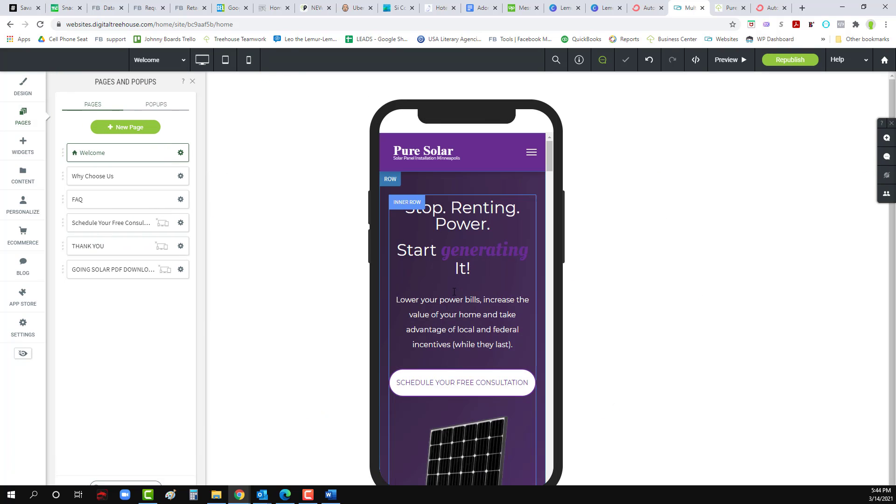
scroll(456, 308, "down", 10)
scroll(456, 306, "down", 15)
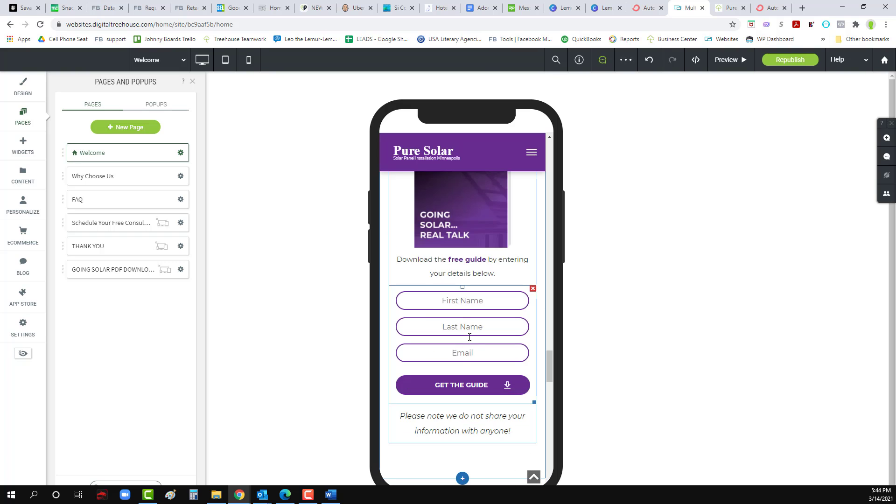
left_click(159, 104)
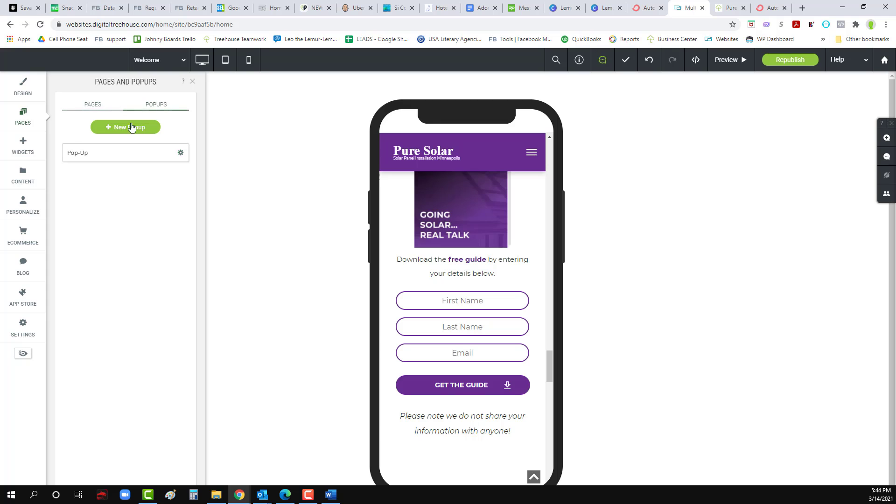
Step: In the Pop-Up's sign-up form, add a new field above Email and relabel it Last Name
left_click(180, 152)
left_click(104, 155)
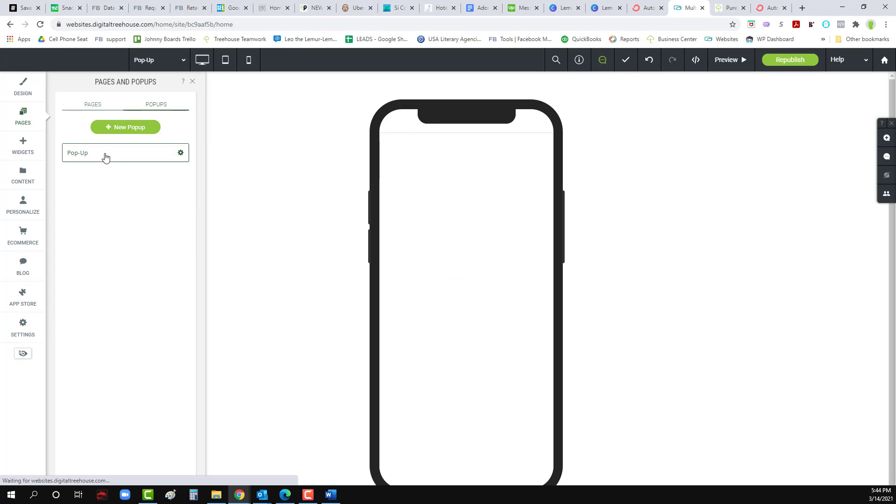
left_click(441, 349)
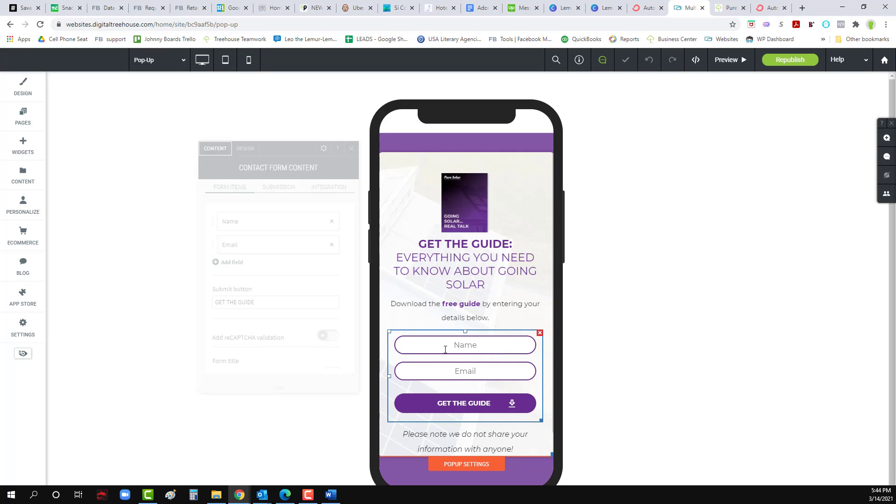
left_click(231, 263)
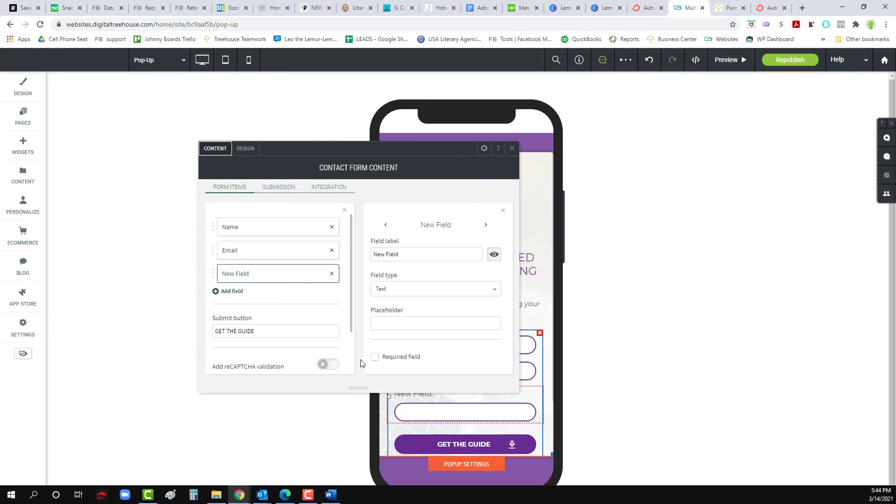
left_click_drag(218, 279, 214, 245)
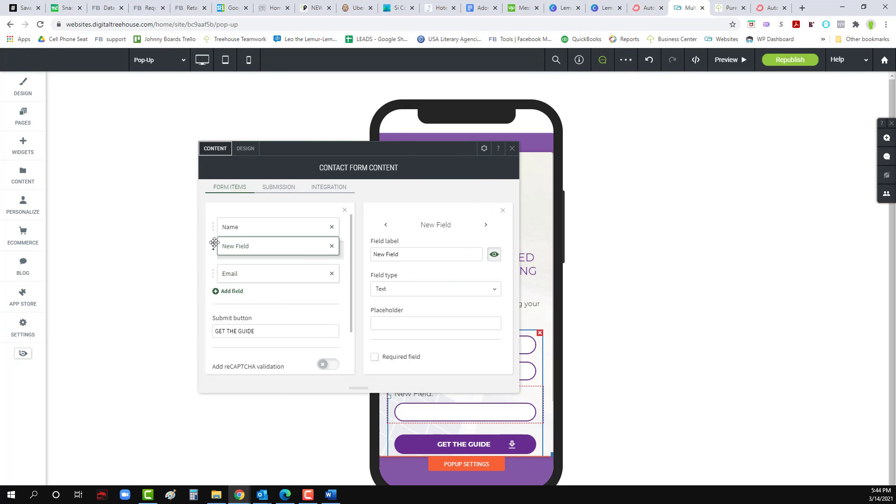
double_click(403, 253)
triple_click(404, 254)
type("Last Name")
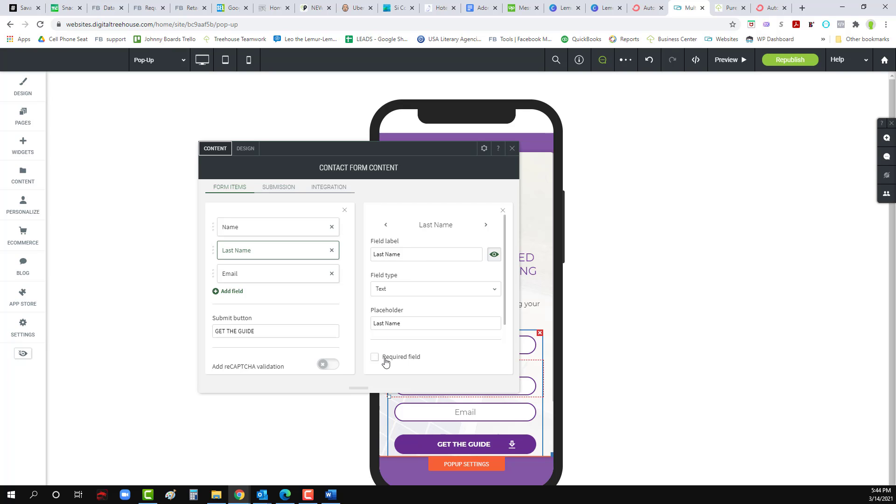
Step: Relabel the Pop-Up form's Name field to First Name, keeping its label visible
left_click(266, 231)
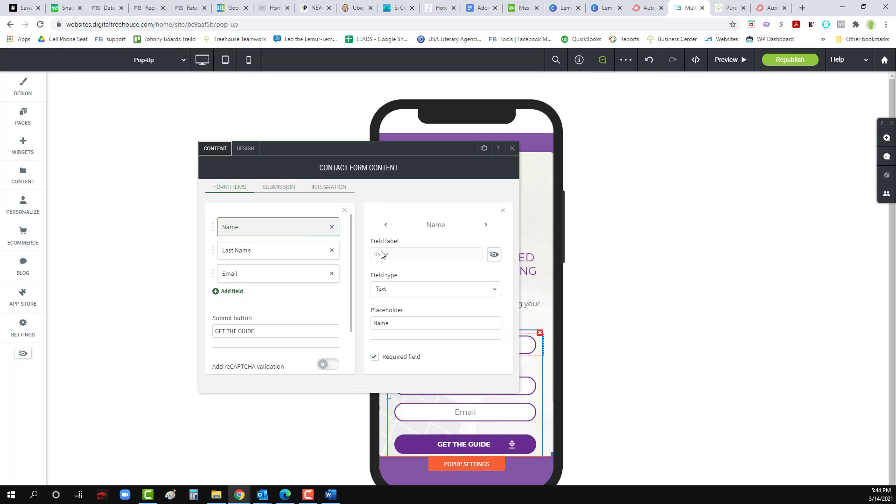
left_click(494, 256)
left_click(495, 257)
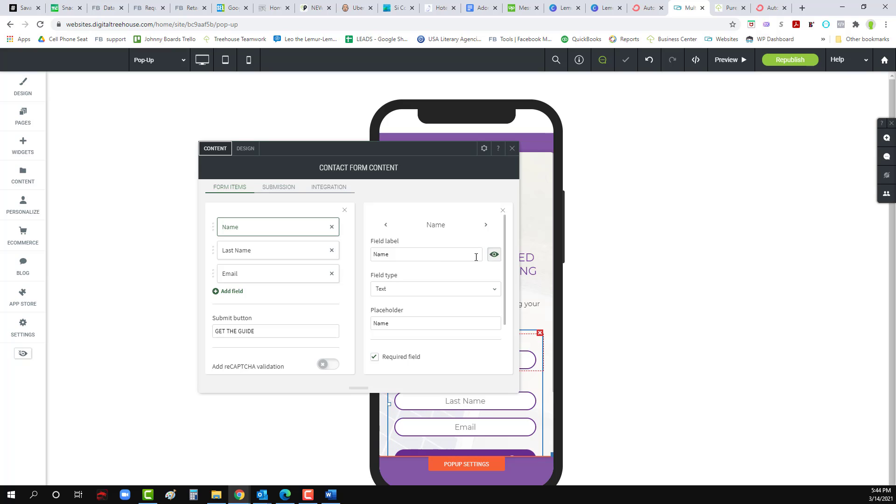
double_click(441, 256)
type("First")
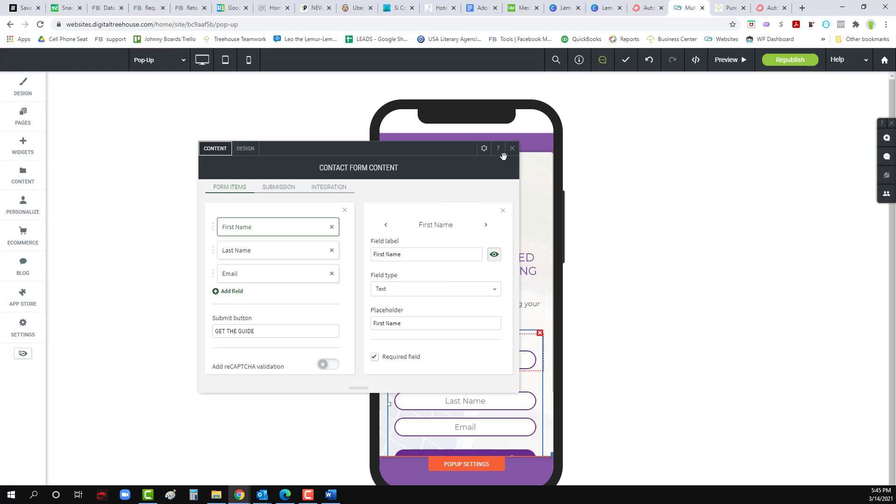
left_click(512, 148)
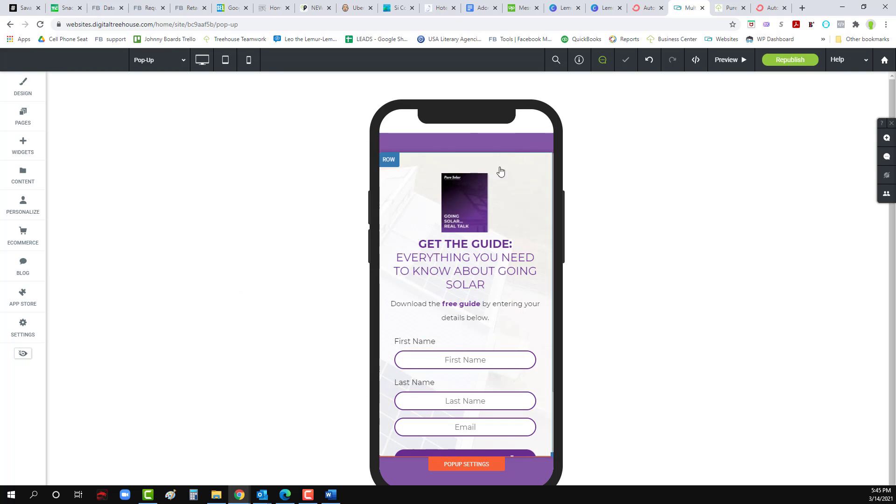
Step: Review the First and Last Name field settings, then republish the site
left_click(455, 349)
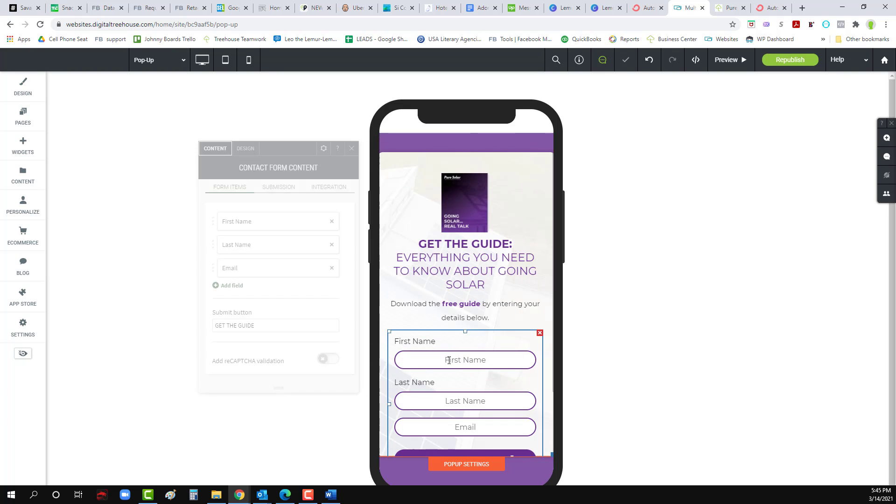
left_click(298, 227)
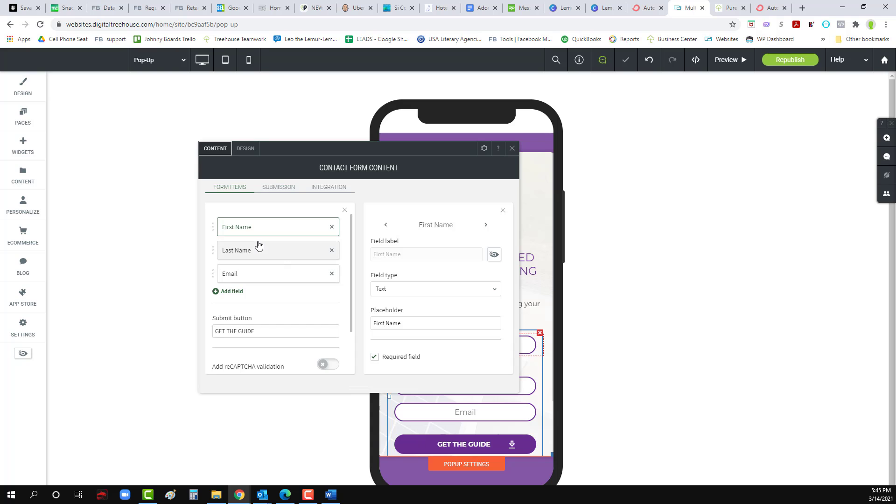
left_click(270, 256)
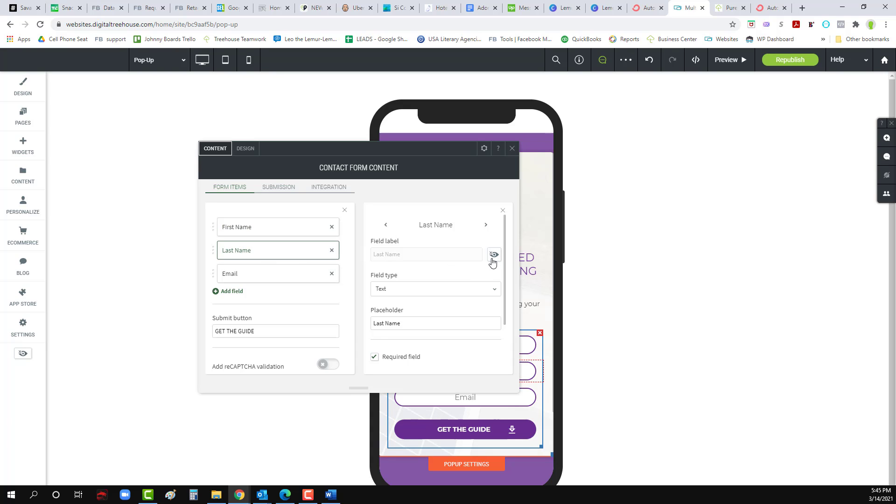
left_click(511, 148)
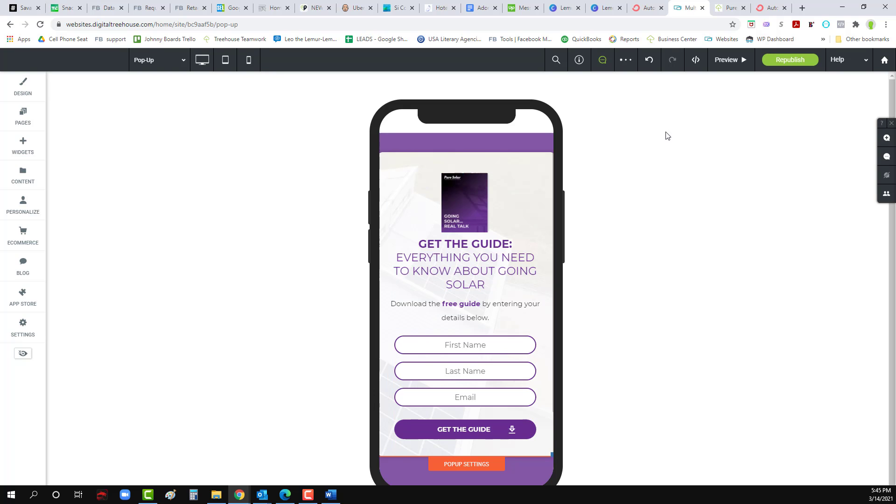
left_click(790, 60)
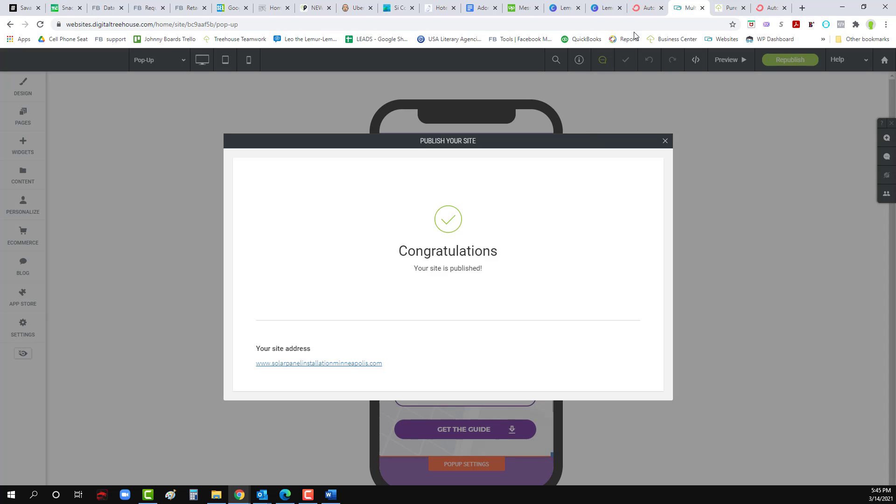
left_click(665, 142)
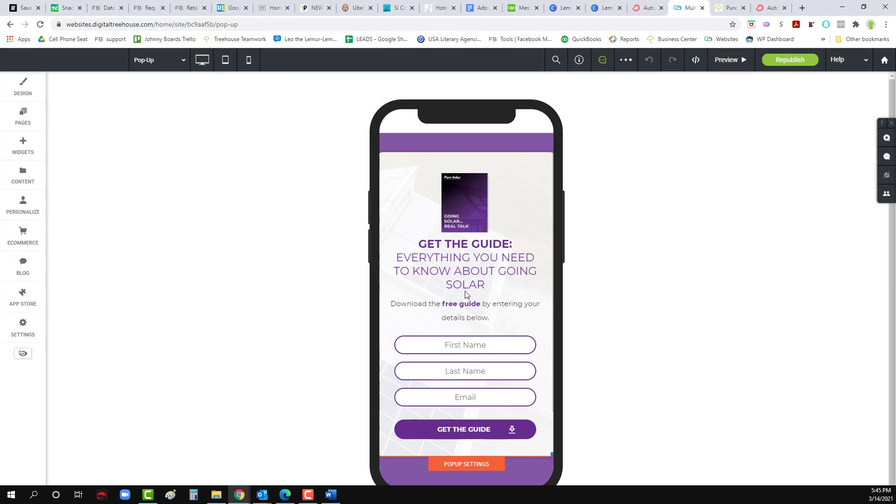
Step: Check the form's Webhooks integration URL, then return to ConvertKit's automations
left_click(455, 367)
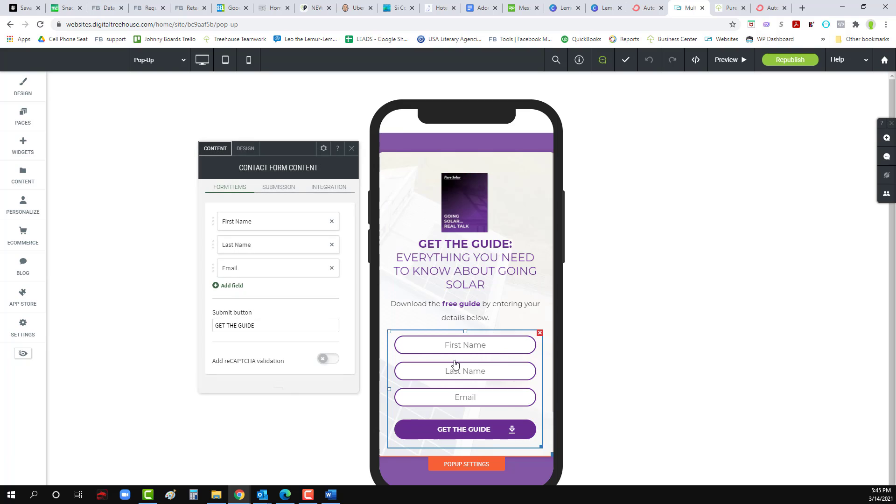
left_click(310, 194)
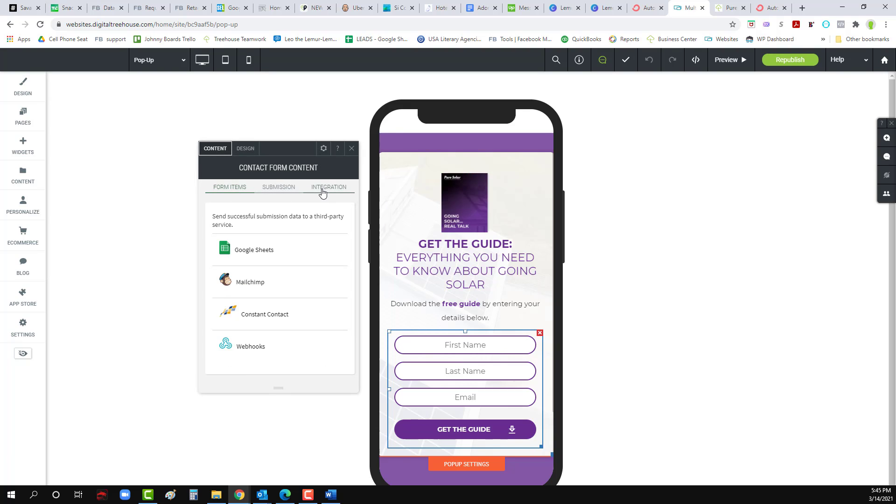
left_click(253, 355)
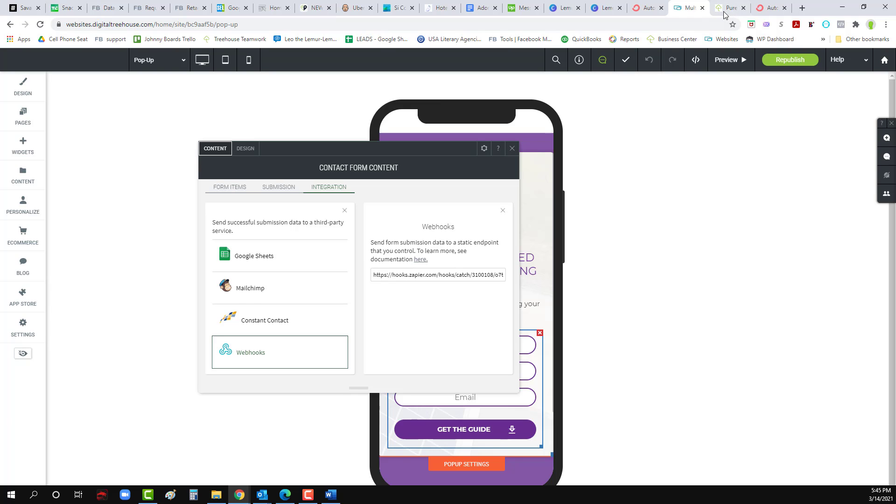
left_click(647, 8)
Step: Load Zapier and create a new zap named 'Pure Solar Guide'
left_click(471, 27)
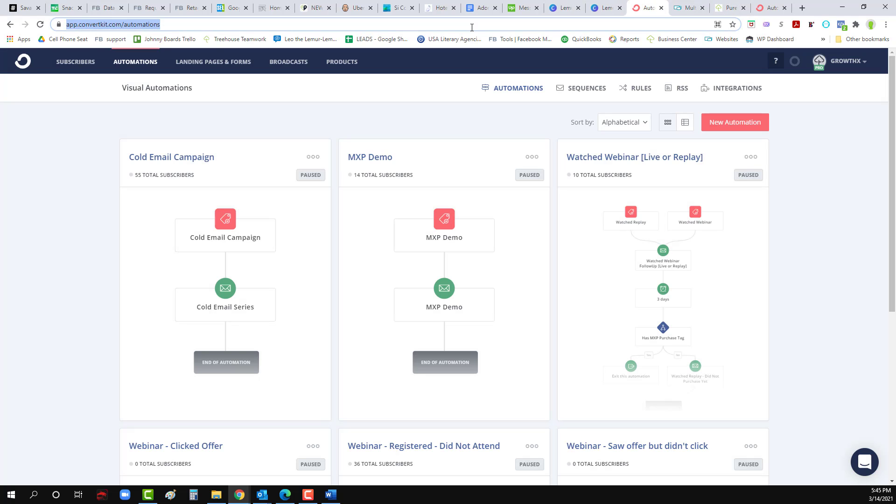
type("zapier.com/app/dashboard")
key("Return")
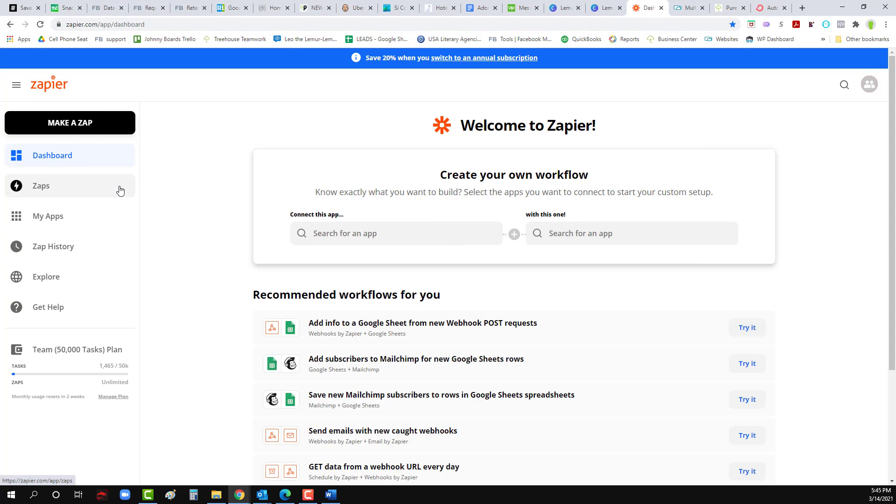
left_click(102, 123)
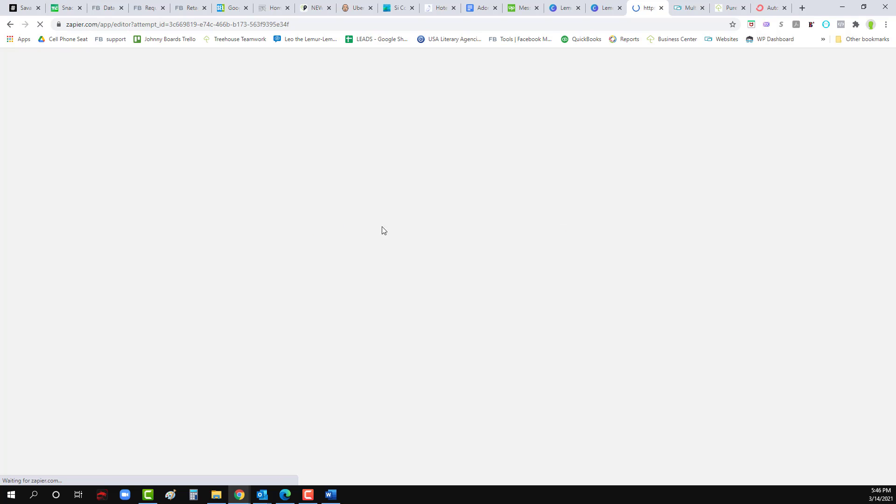
left_click(71, 85)
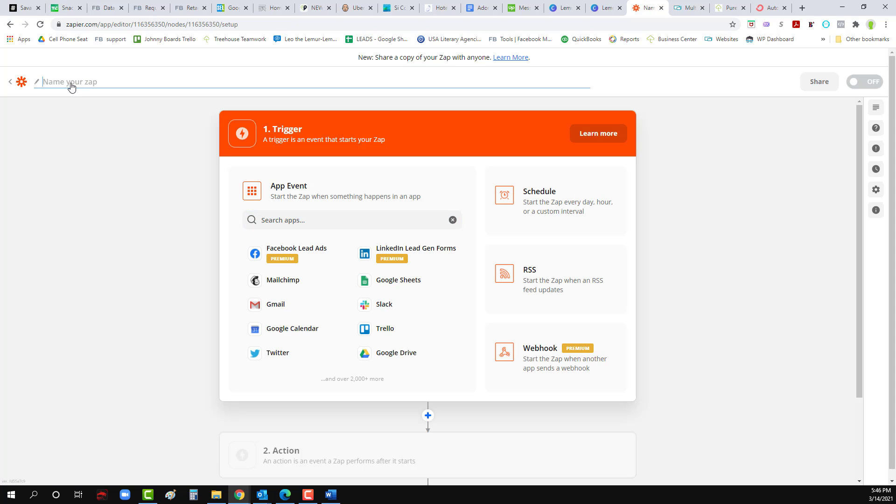
type("Pure Solar Guide")
left_click(122, 120)
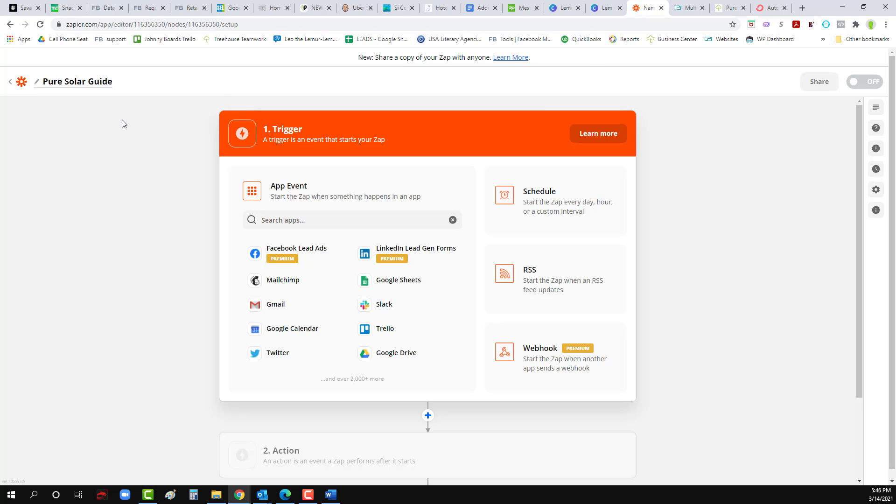
Step: Set the trigger to Webhooks by Zapier Catch Hook and copy its webhook URL
left_click(332, 225)
type("web")
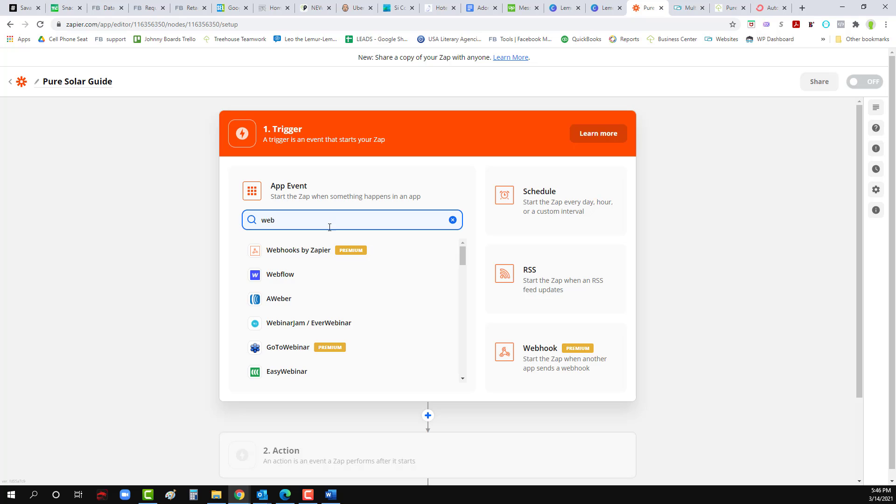
left_click(326, 251)
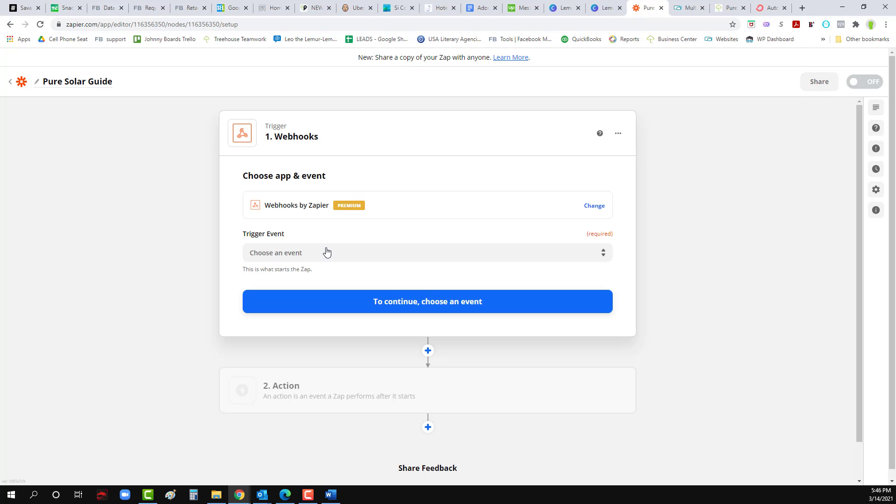
left_click(416, 256)
left_click(340, 306)
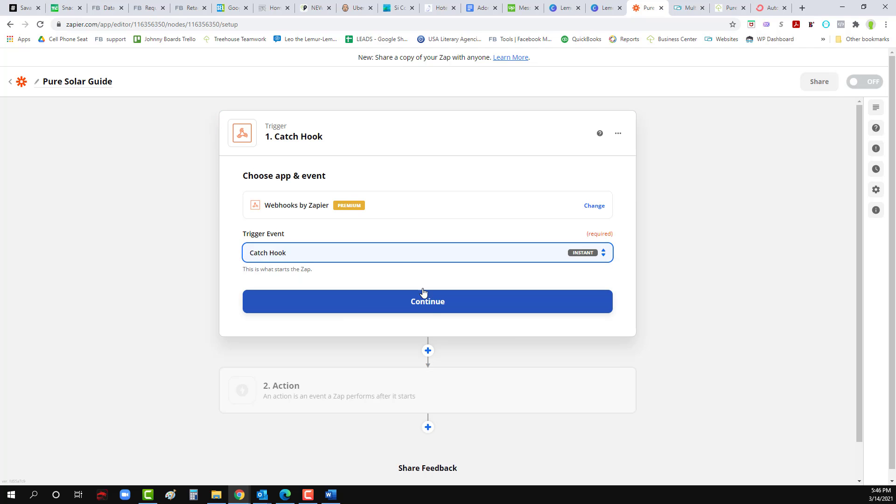
left_click(400, 252)
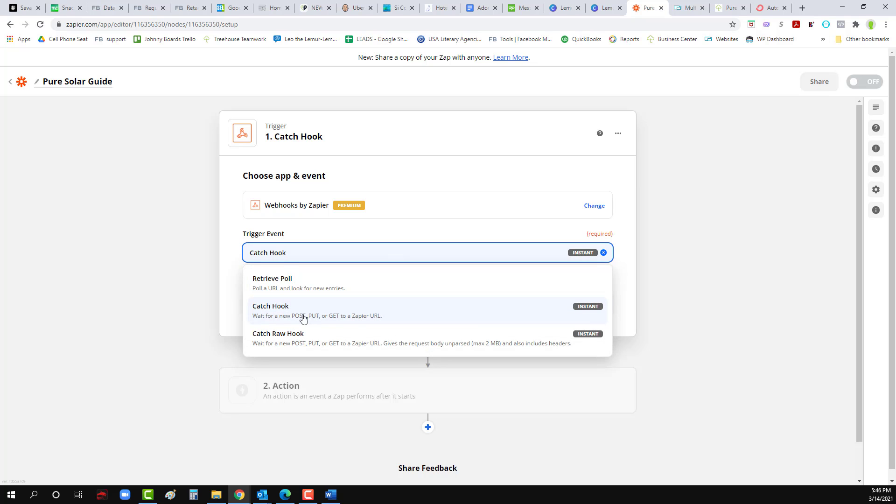
left_click(164, 286)
left_click(430, 306)
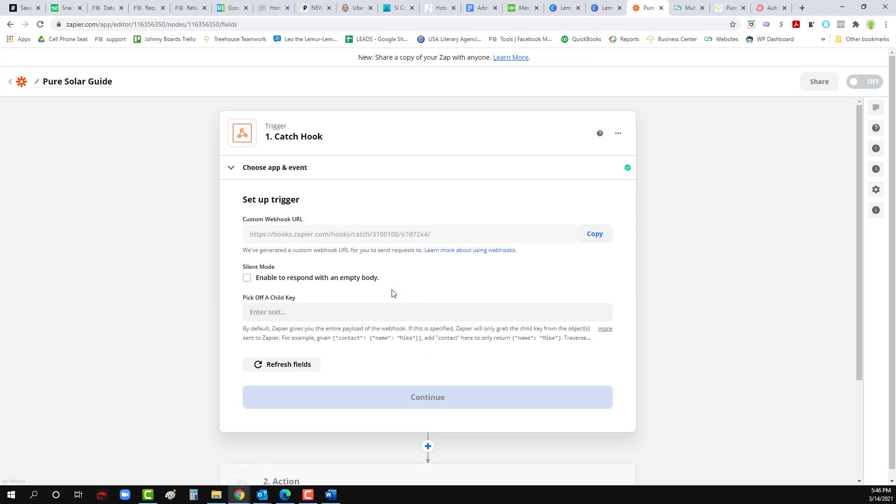
left_click(598, 235)
Step: Open the popup contact form's Webhooks integration and inspect its existing URL
left_click(685, 9)
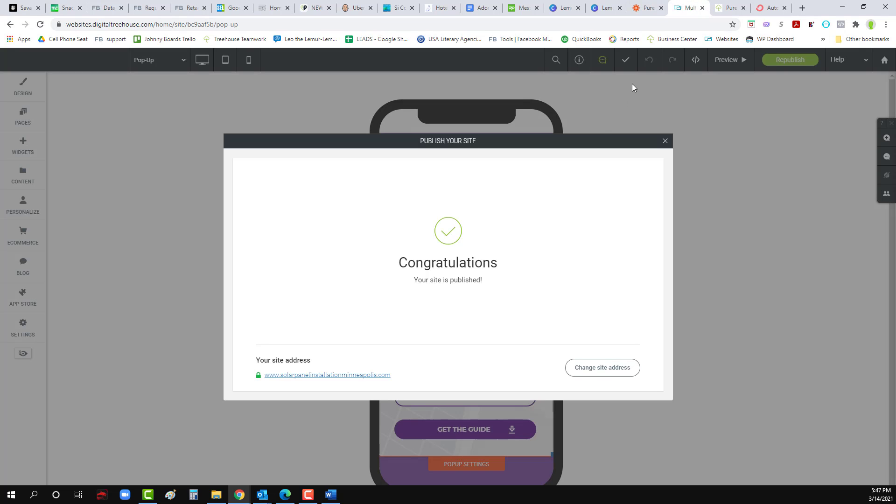
left_click(665, 141)
left_click(414, 362)
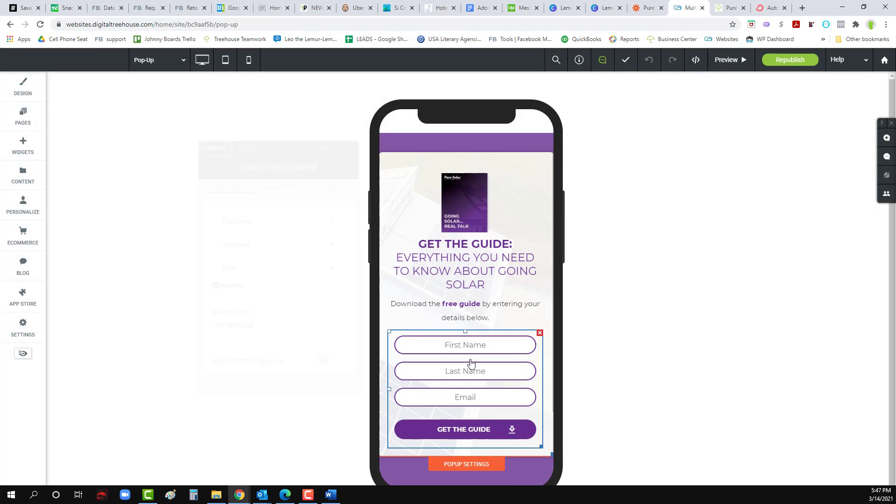
left_click(323, 188)
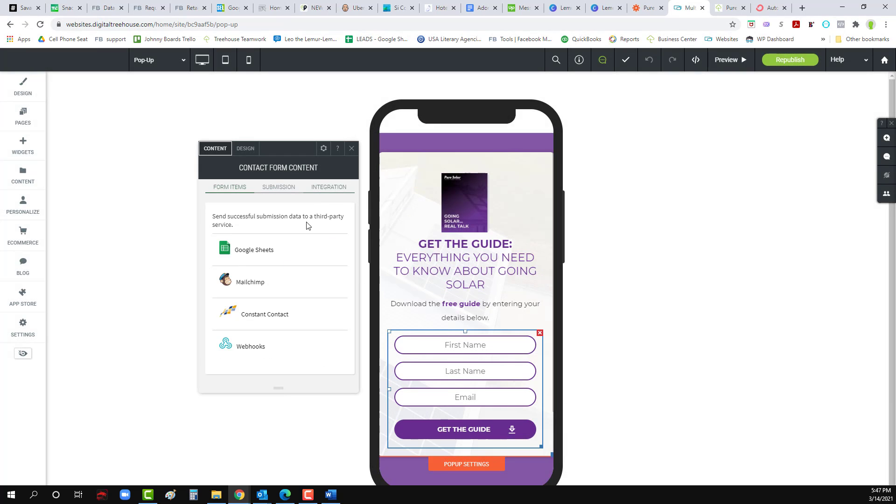
left_click(270, 350)
triple_click(395, 274)
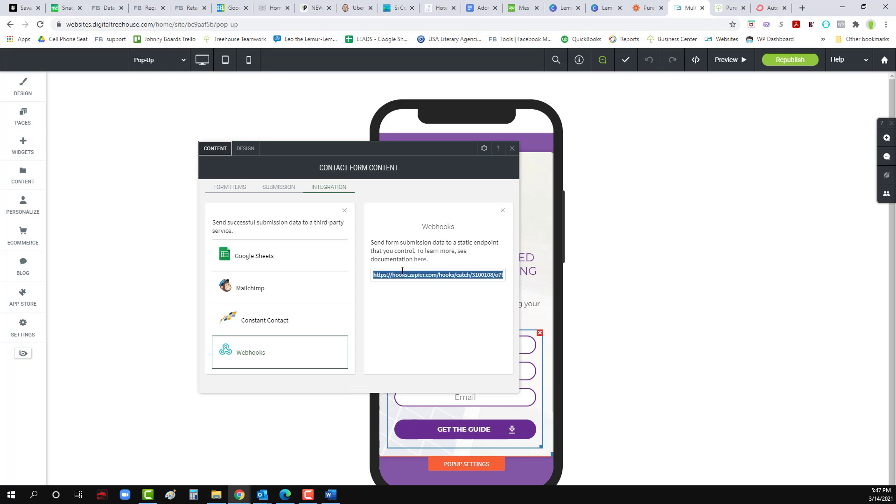
left_click(425, 317)
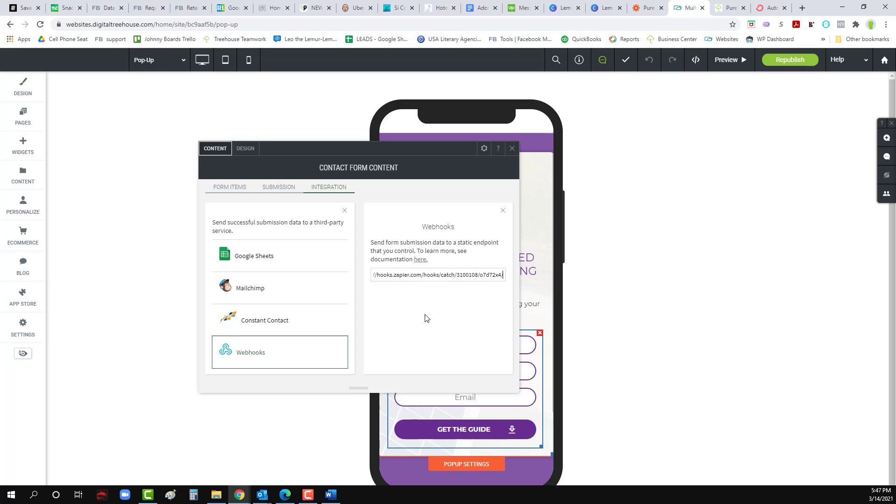
left_click(511, 148)
Step: Open the Welcome page in desktop view and scroll down to the guide form
left_click(24, 116)
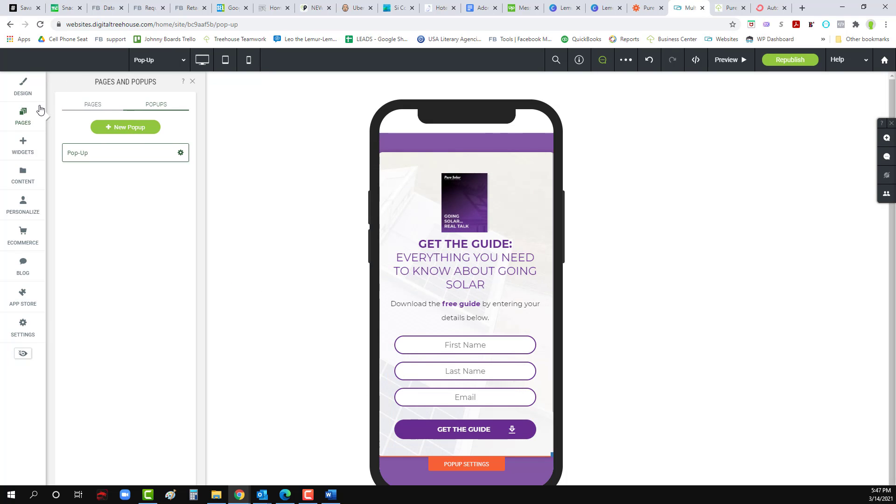
left_click(90, 108)
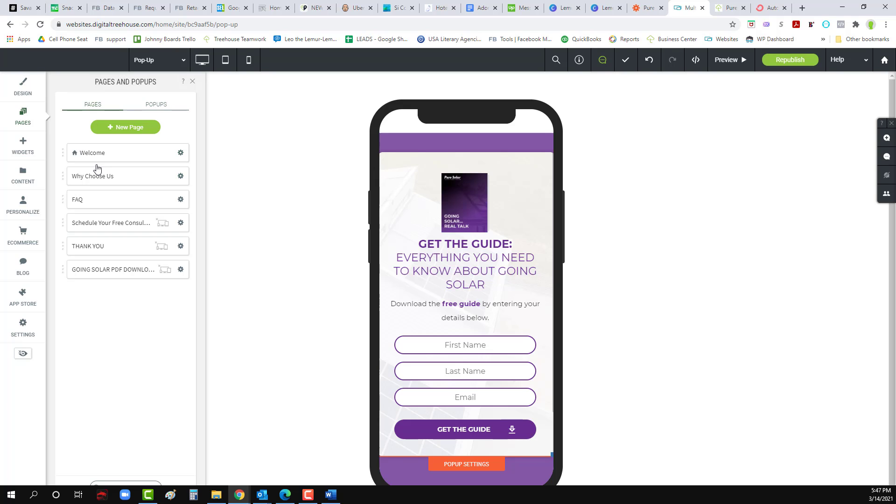
left_click(98, 153)
scroll(471, 328, "down", 4)
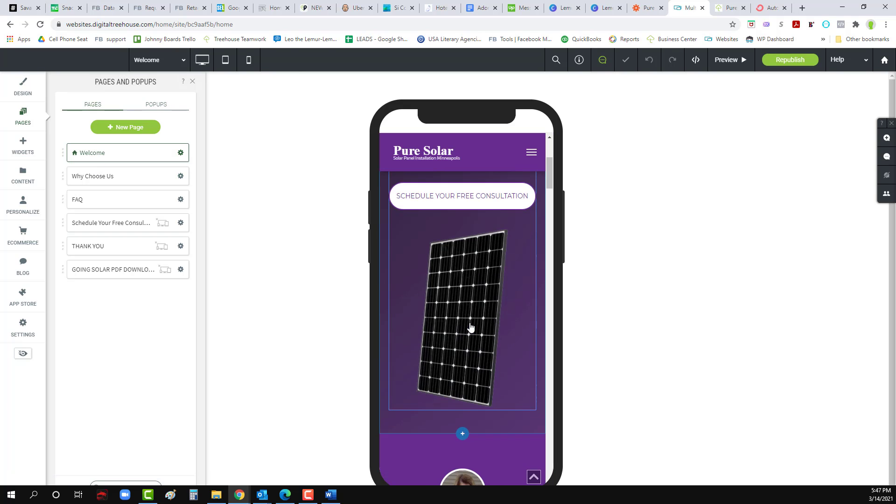
left_click(202, 59)
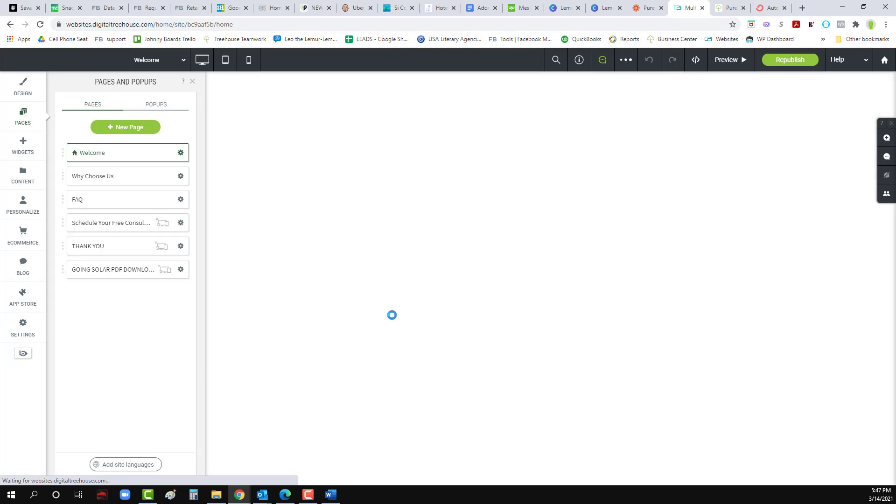
scroll(397, 312, "down", 15)
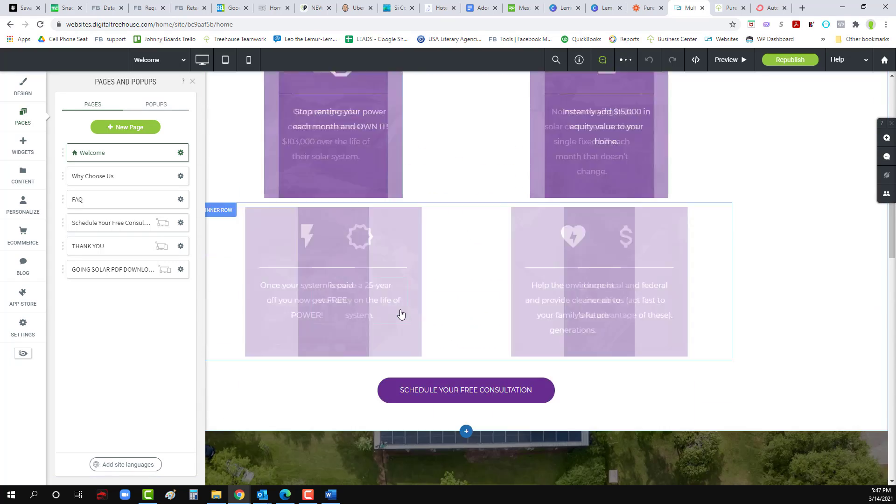
scroll(401, 314, "down", 10)
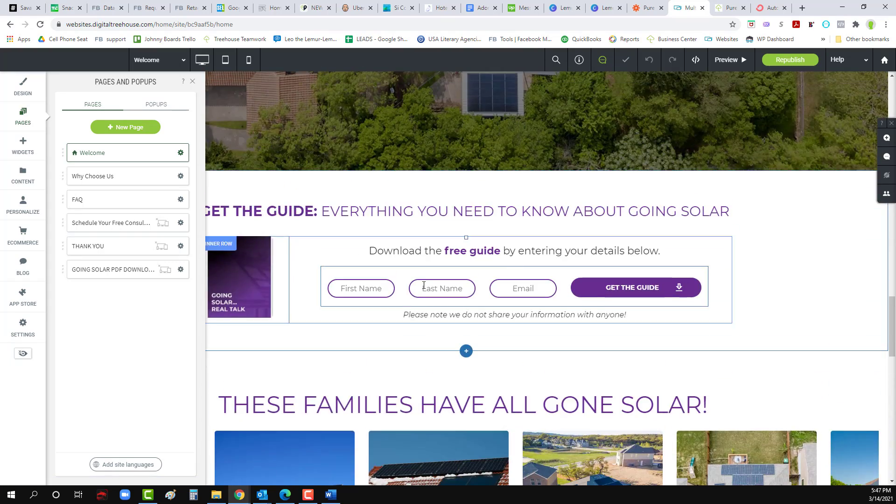
Step: Paste the new Zapier catch-hook URL into the guide form's Webhooks integration
left_click(424, 285)
left_click(261, 192)
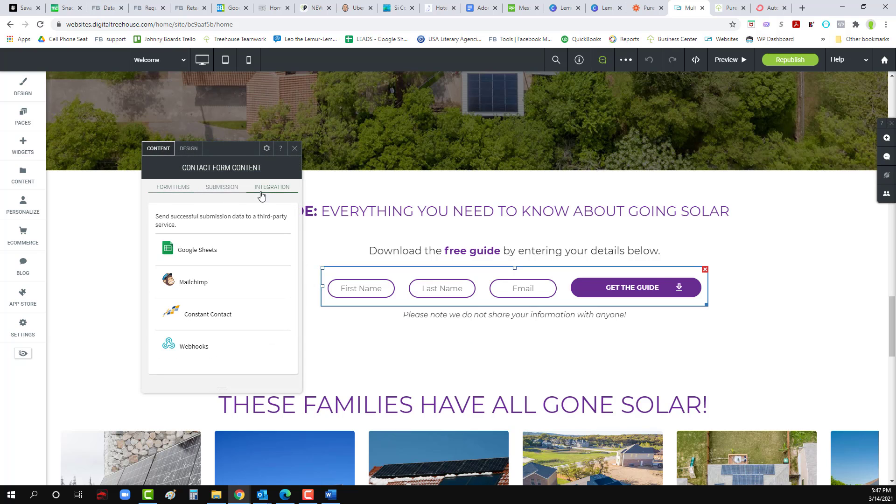
left_click(216, 343)
triple_click(340, 274)
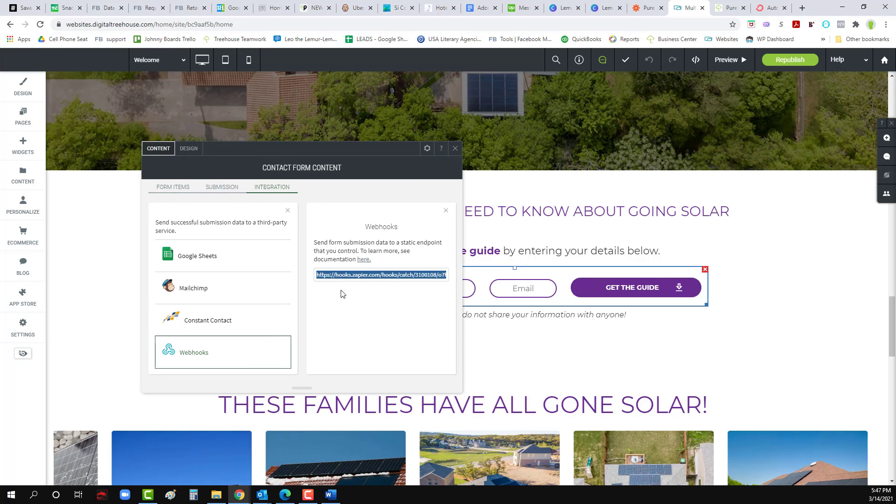
key("ctrl+v")
left_click(347, 318)
left_click(454, 148)
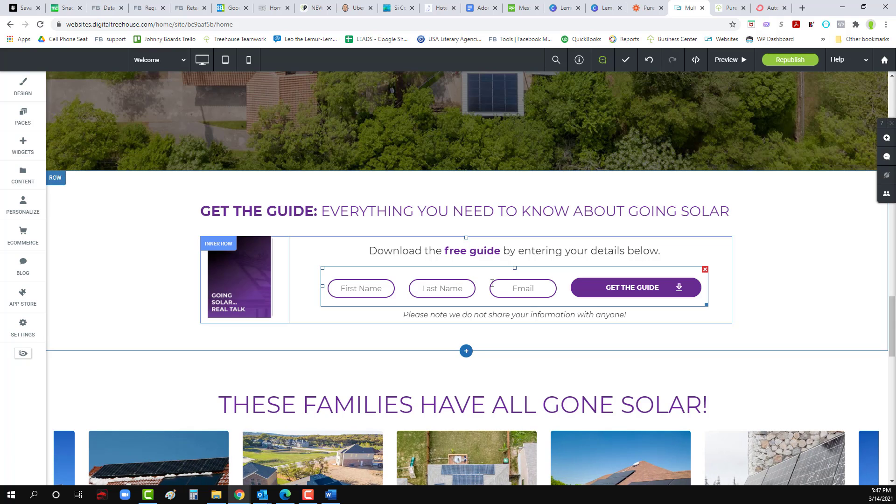
Step: Verify the guide form's submission settings and saved webhook URL, then republish the site
left_click(441, 282)
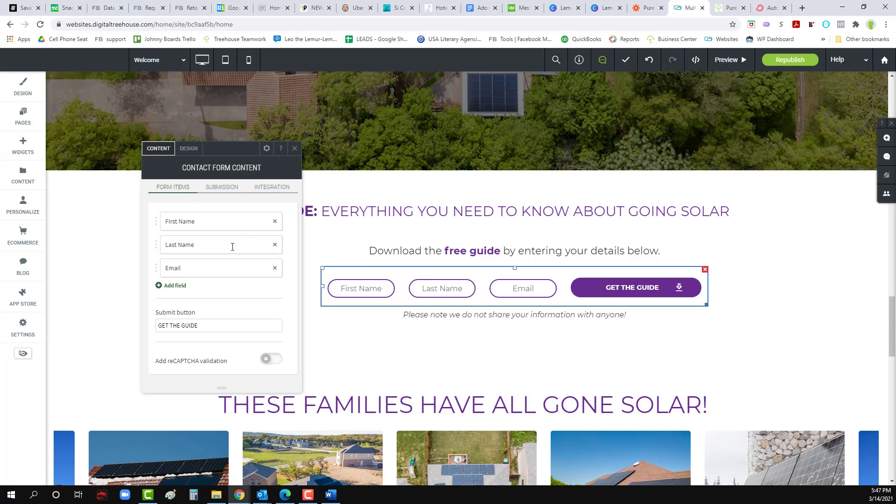
left_click(216, 189)
left_click(197, 227)
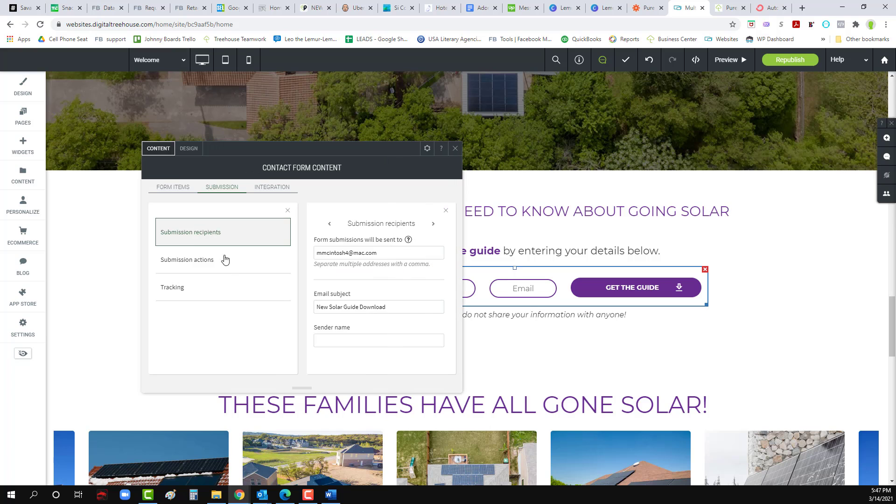
left_click(214, 265)
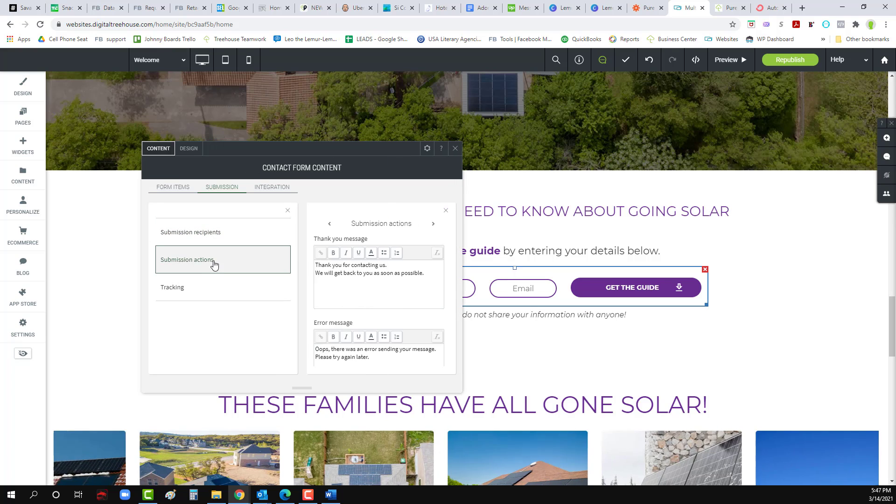
scroll(353, 308, "down", 2)
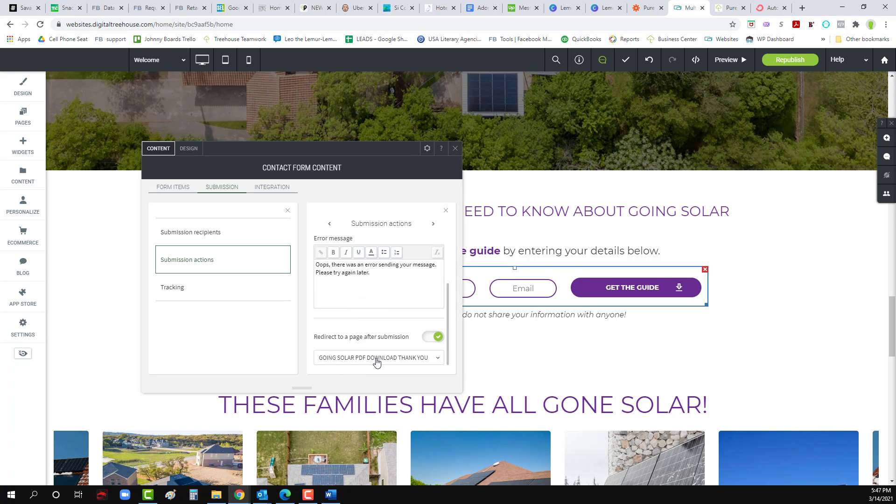
left_click(271, 189)
left_click(202, 348)
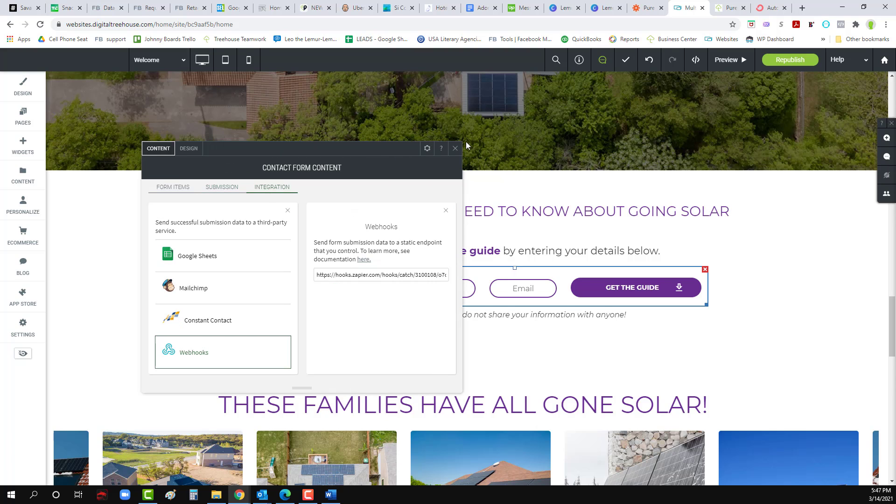
left_click(454, 148)
left_click(784, 61)
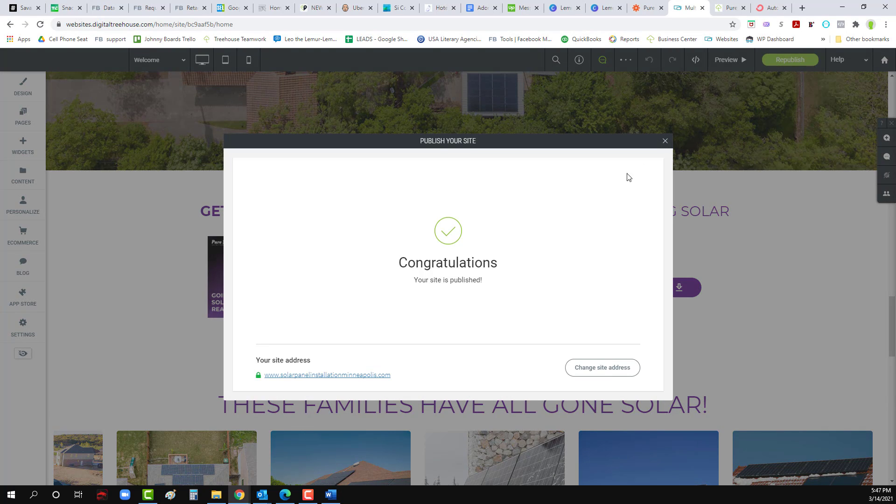
left_click(665, 142)
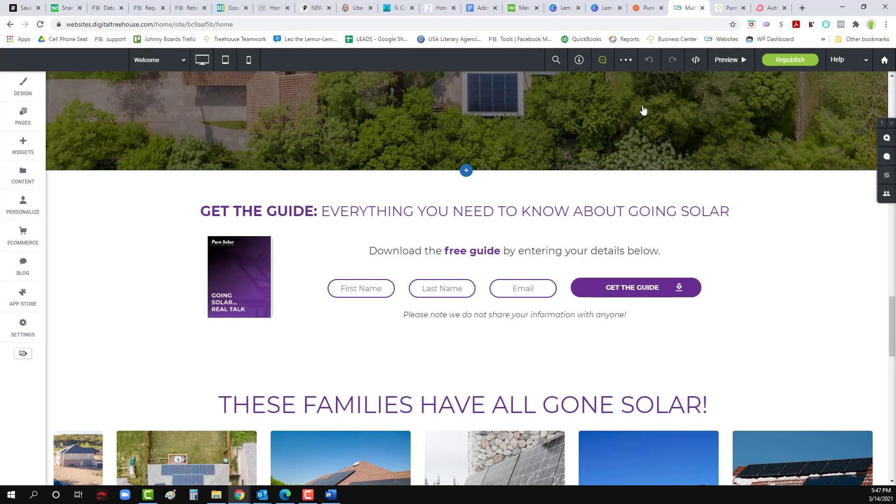
Step: Open the Pure Solar Guide zap and continue its Catch Hook trigger to Test trigger
left_click(734, 8)
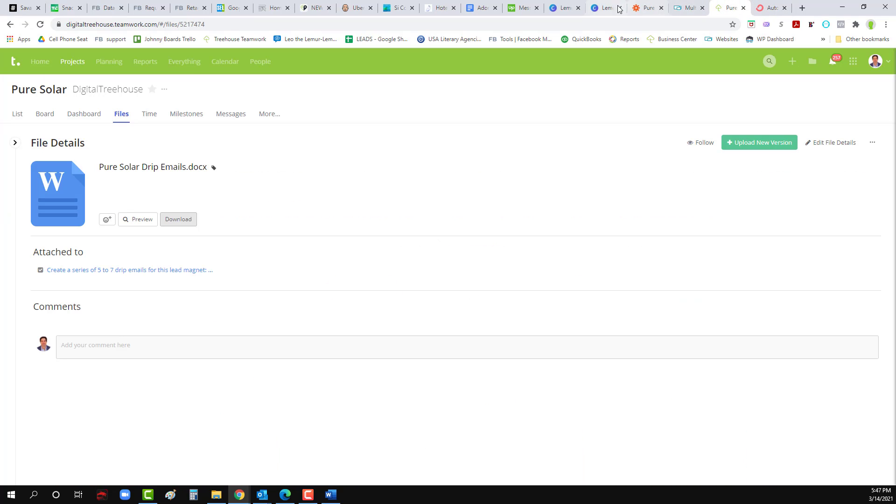
left_click(644, 8)
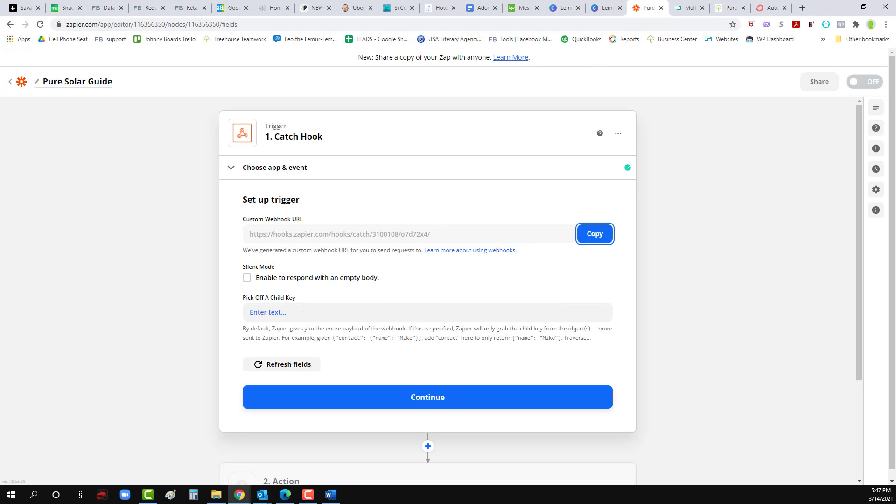
left_click(423, 403)
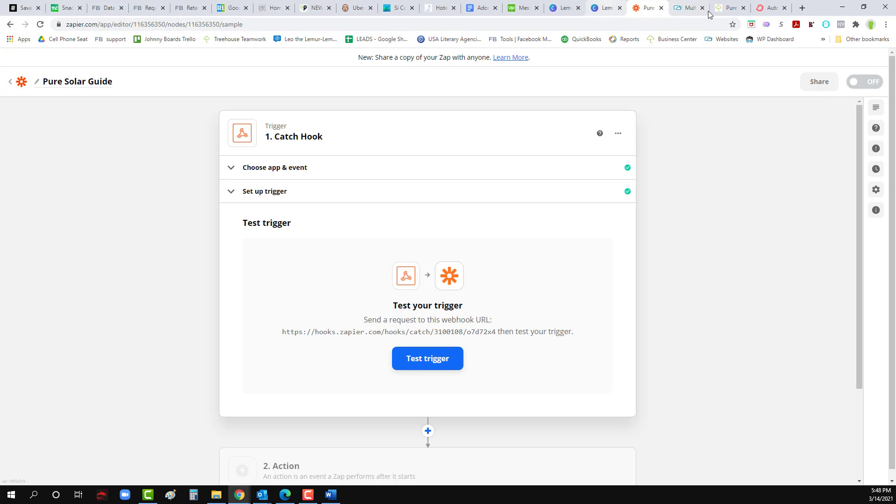
Step: Load the live Pure Solar site, solarpanelinstallationminneapolis.com, in a new tab
left_click(686, 7)
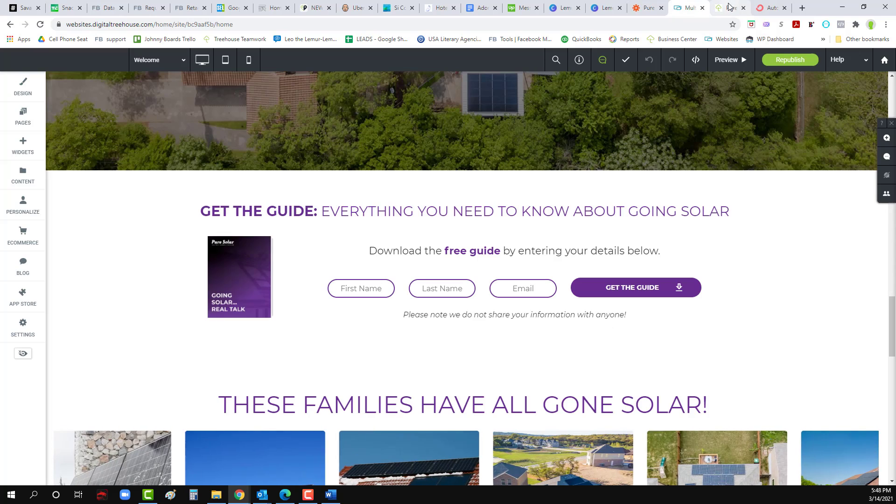
left_click(728, 7)
left_click(763, 8)
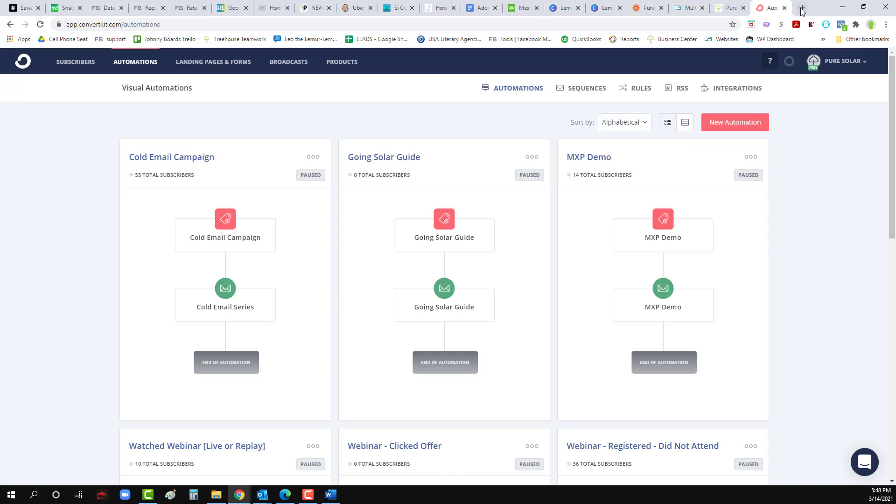
left_click(802, 7)
type("sol")
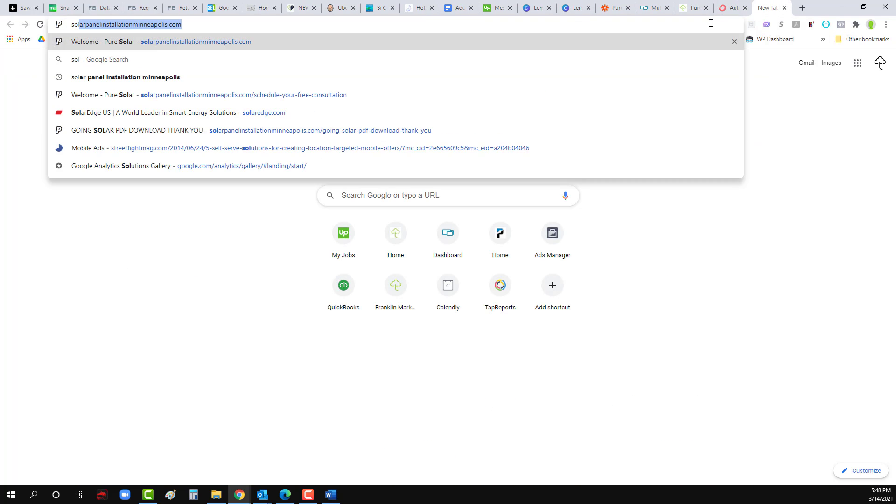
key("Return")
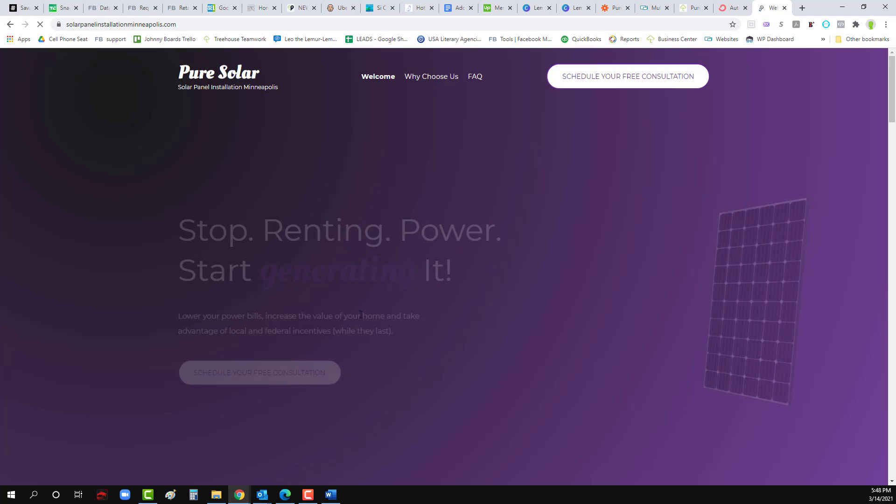
scroll(362, 314, "down", 4)
scroll(362, 314, "up", 4)
scroll(362, 317, "down", 20)
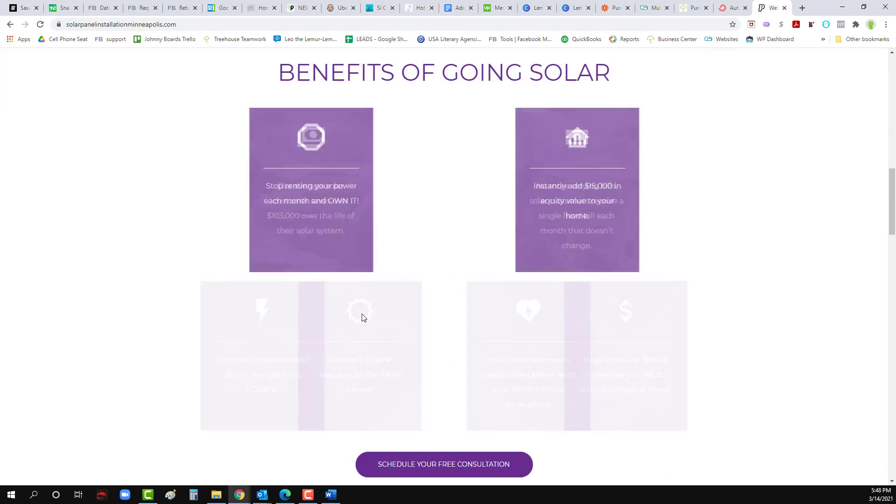
scroll(363, 317, "down", 5)
scroll(363, 317, "up", 3)
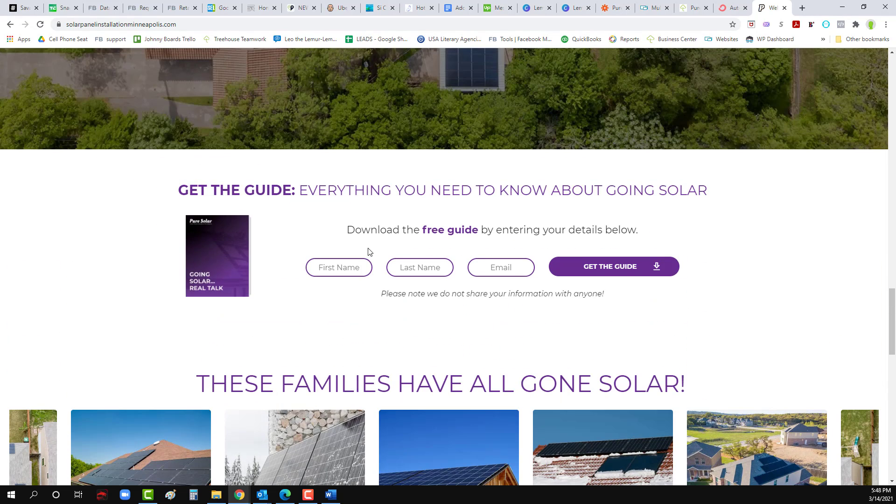
Step: Autofill the guide form with saved contact details, submit GET THE GUIDE, and close the popup
left_click(340, 267)
left_click(349, 31)
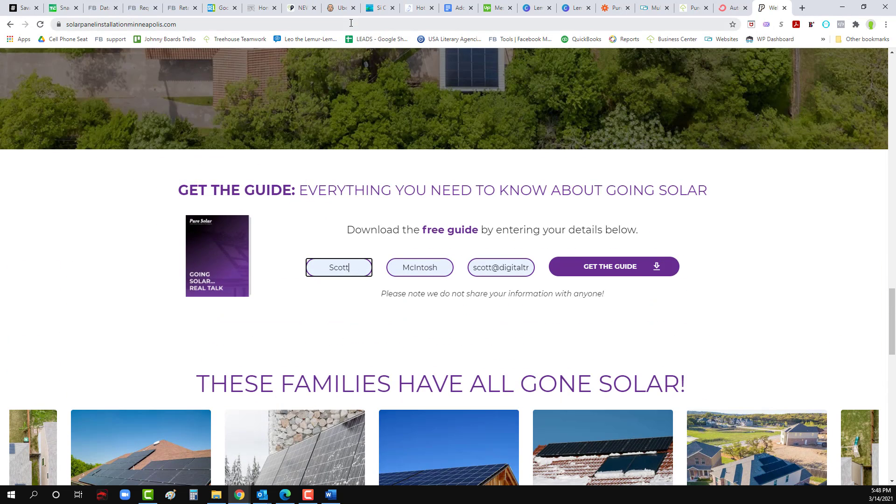
left_click(584, 267)
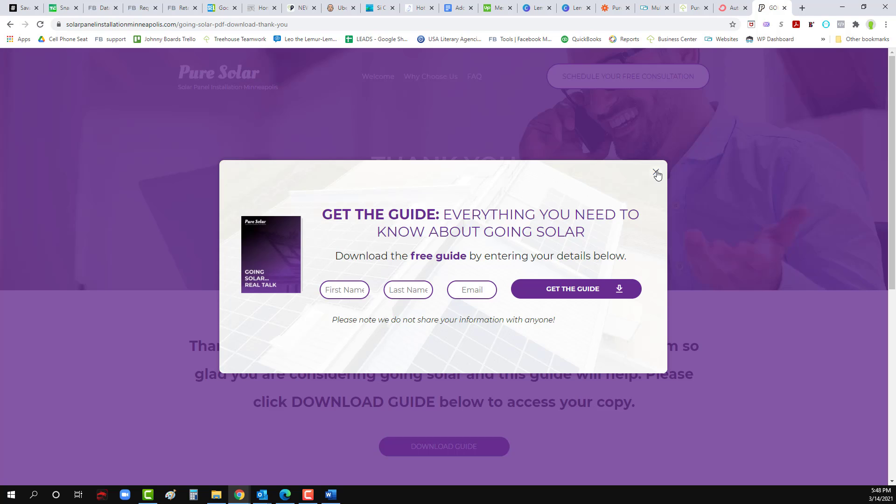
left_click(656, 173)
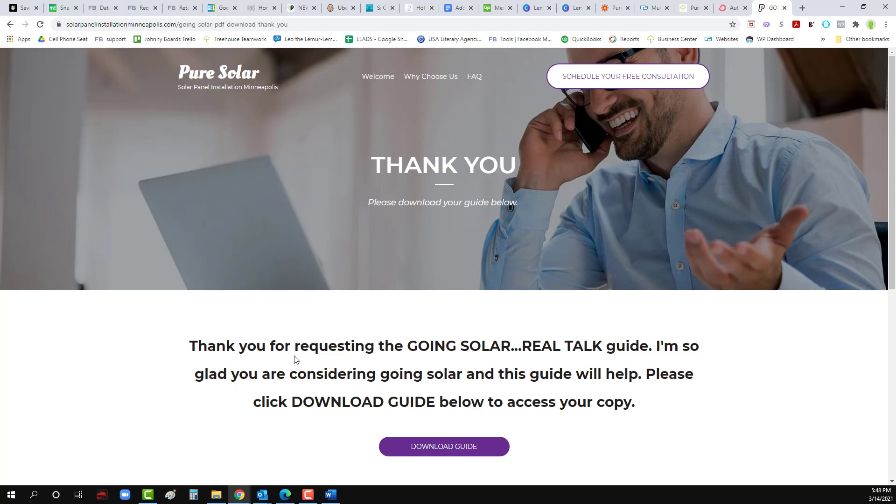
scroll(362, 366, "down", 5)
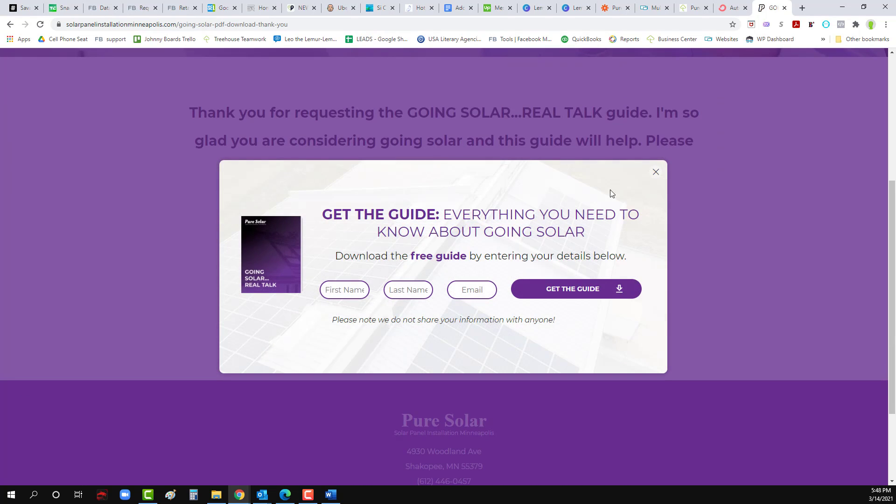
left_click(655, 174)
scroll(482, 263, "up", 3)
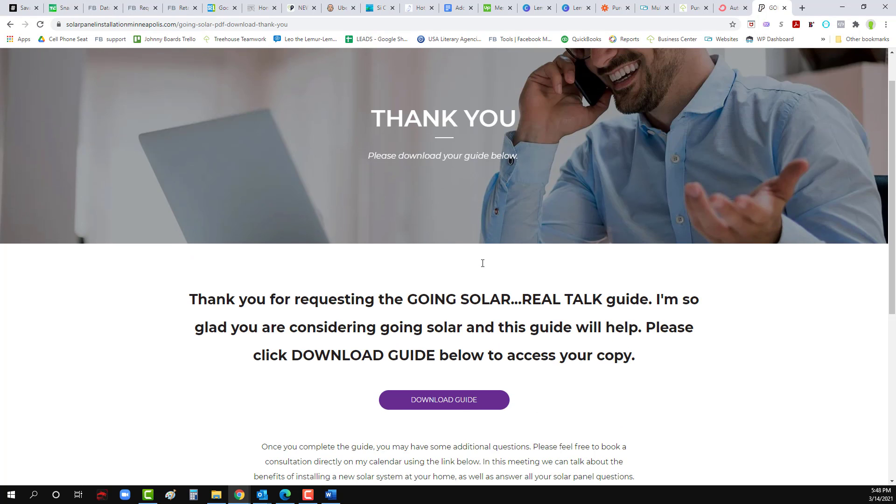
scroll(481, 262, "down", 2)
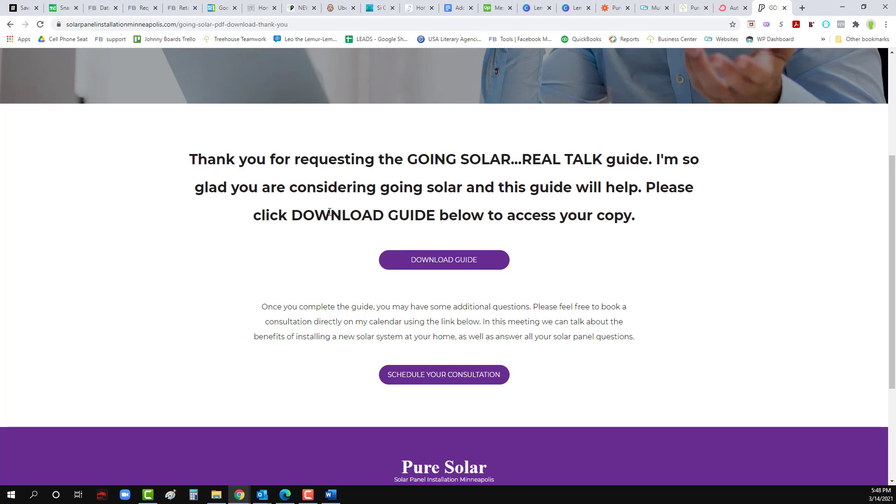
scroll(310, 236, "up", 4)
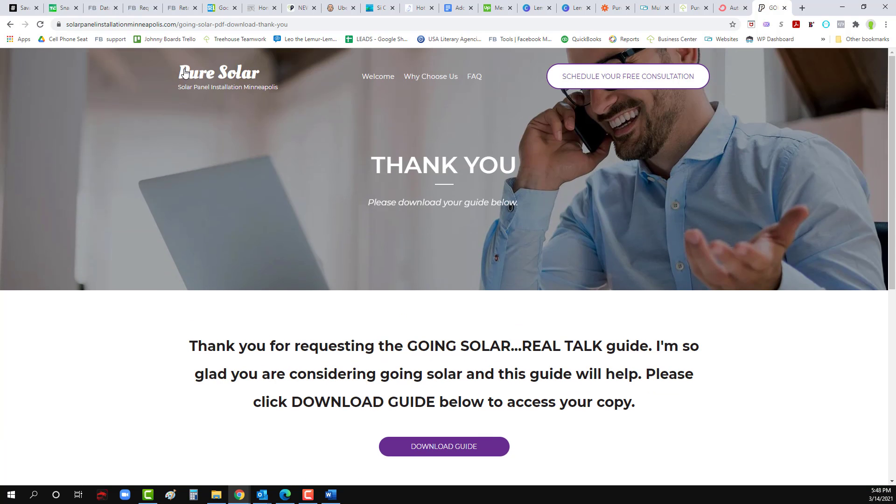
left_click(191, 26)
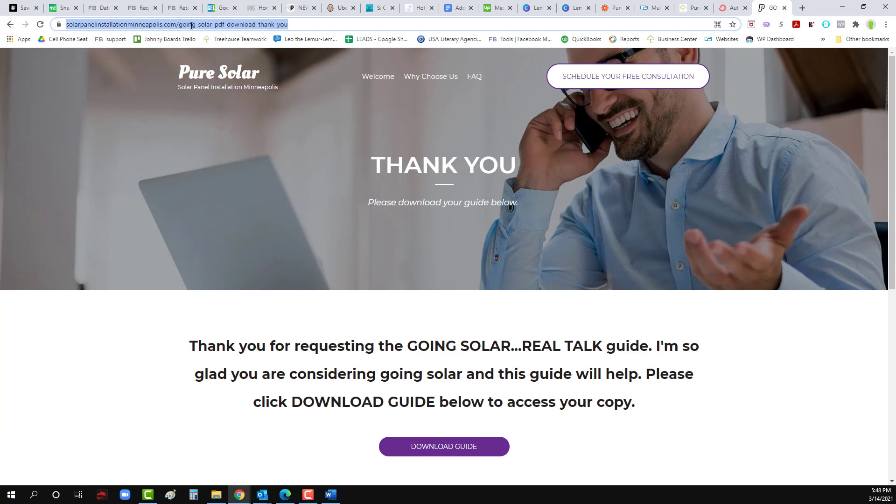
Step: Run Test trigger and review Request A's submission date, first name, last name and email
key("alt+Tab")
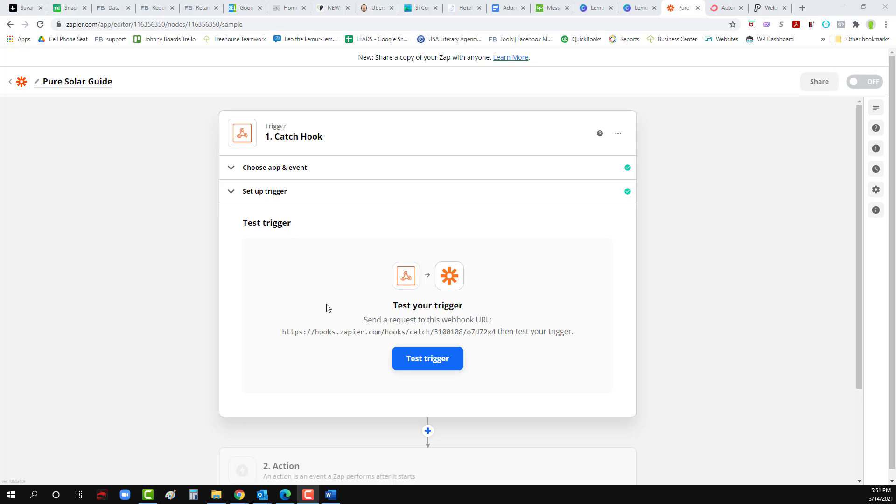
scroll(373, 294, "down", 2)
left_click(429, 273)
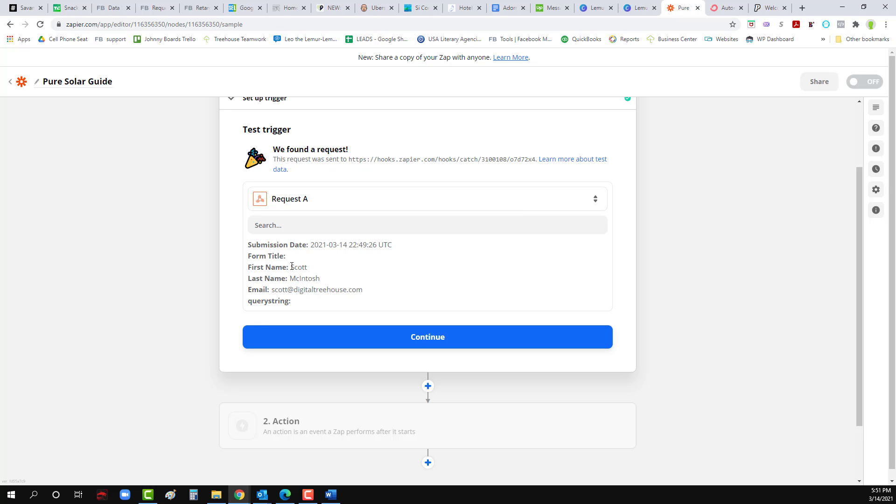
scroll(419, 303, "down", 2)
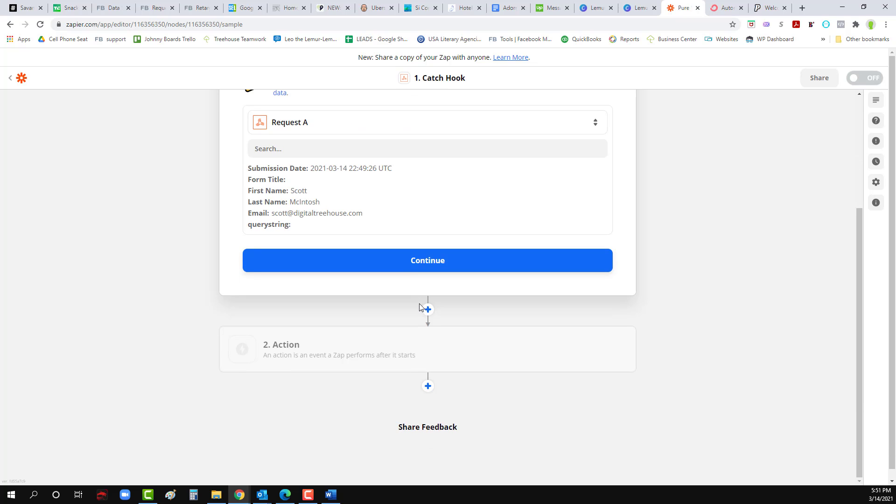
Step: Set the action to ConvertKit Add Tag to Subscriber using the connected ConvertKit account
left_click(435, 262)
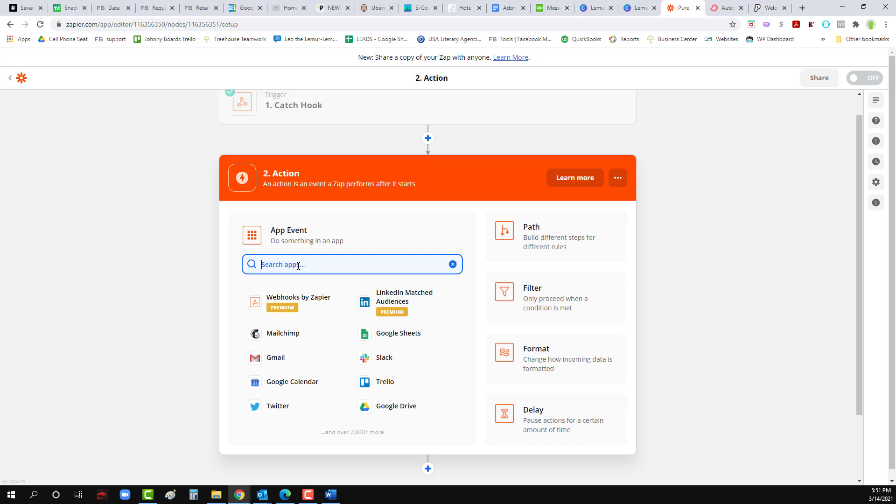
type("convert")
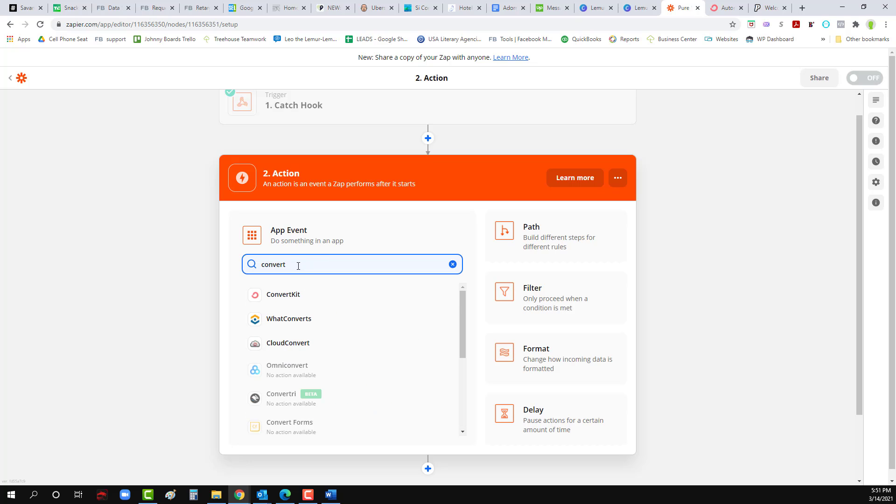
left_click(281, 297)
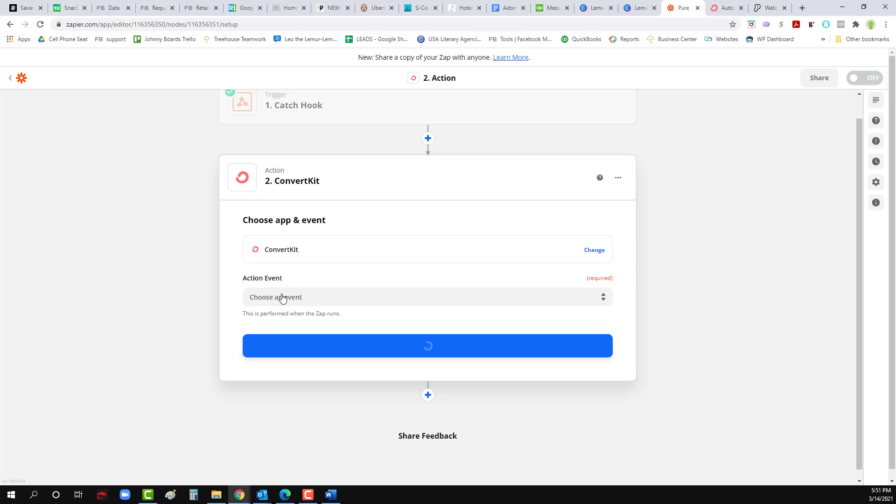
left_click(338, 298)
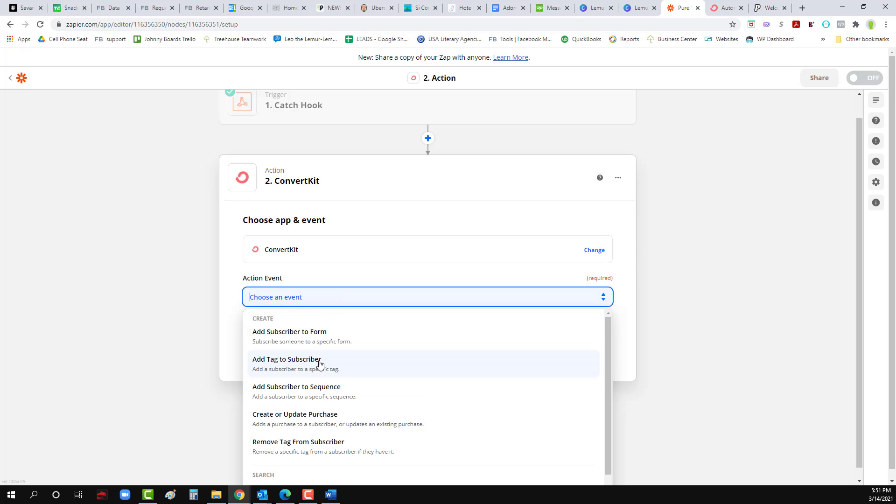
left_click(296, 363)
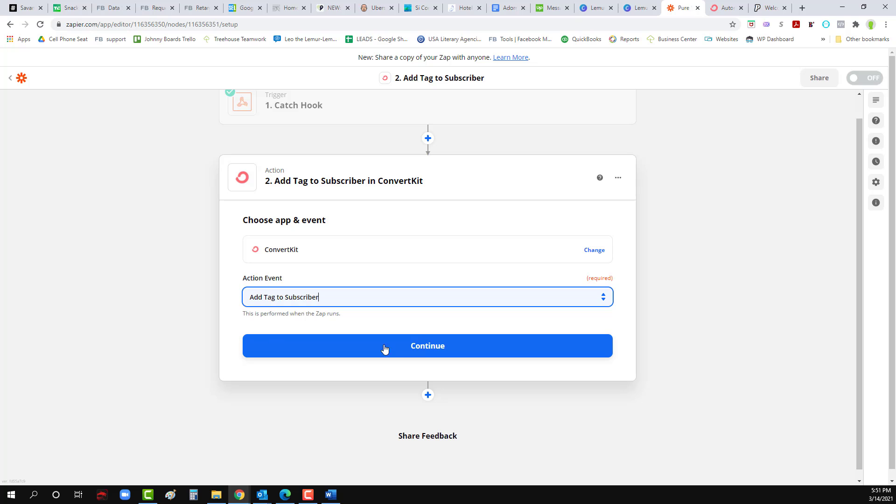
left_click(420, 348)
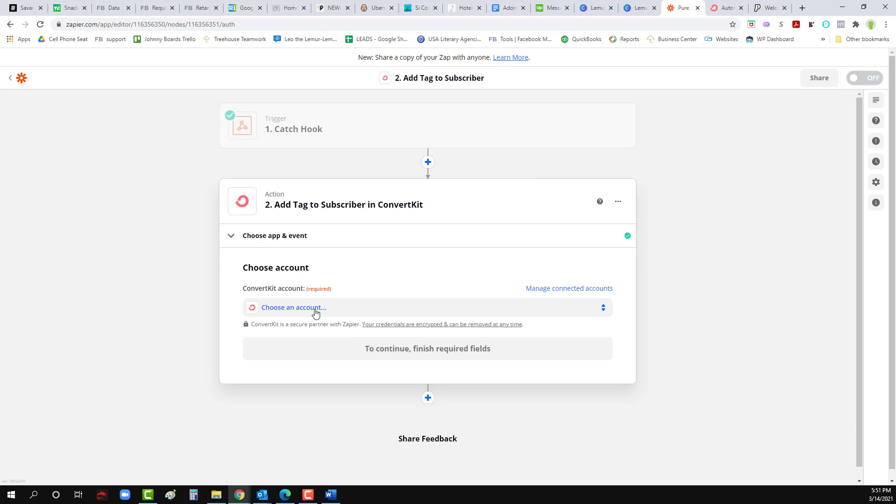
left_click(316, 312)
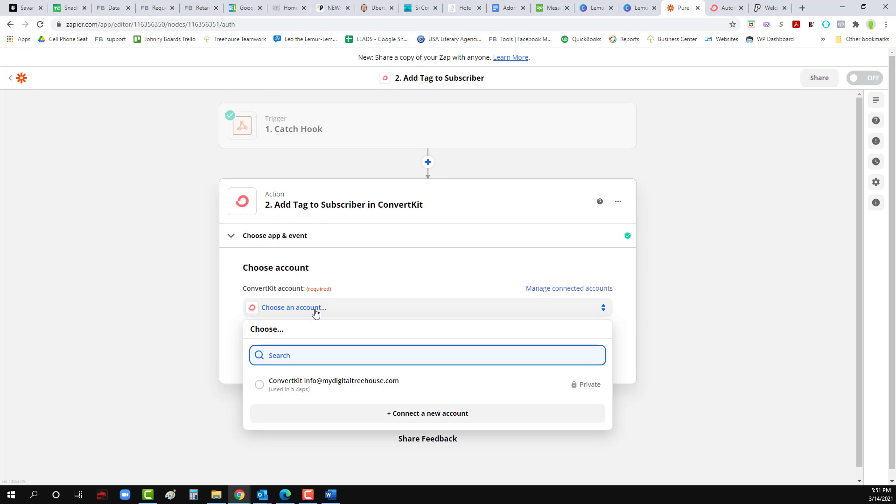
left_click(314, 386)
left_click(423, 354)
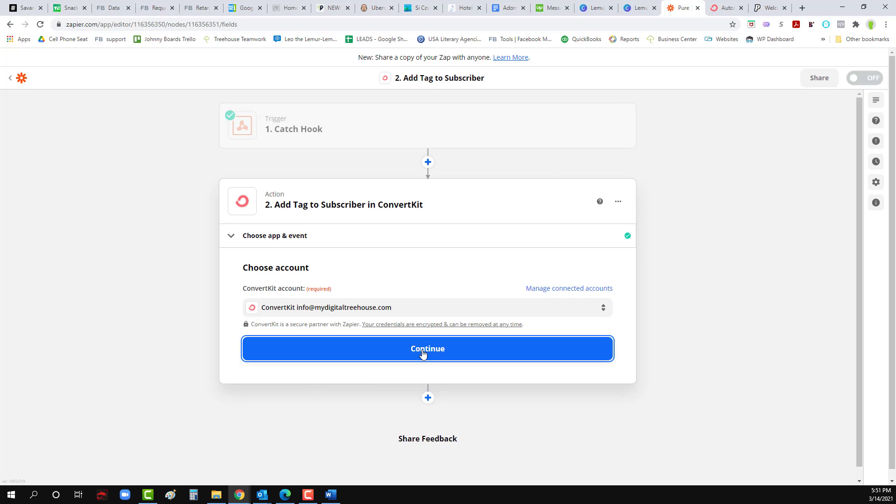
Step: Choose the Going Solar Guide tag and map 1. Email and 1. First Name into the subscriber fields
left_click(326, 328)
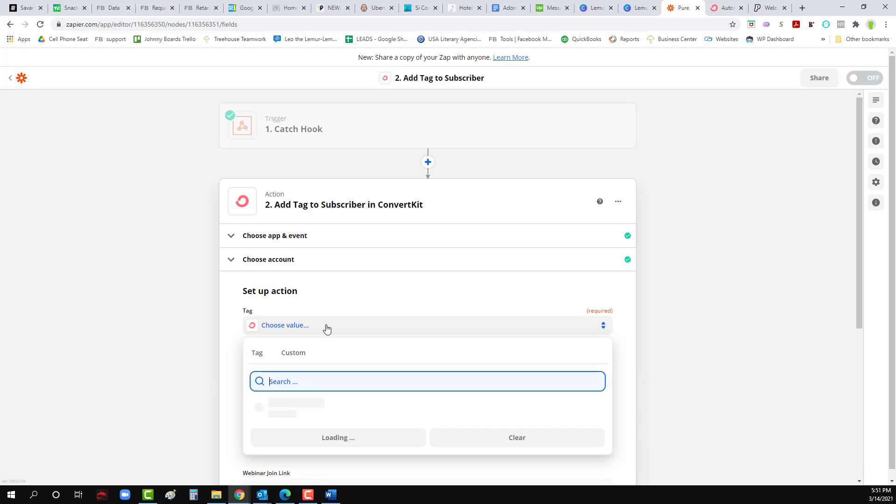
scroll(317, 413, "down", 1)
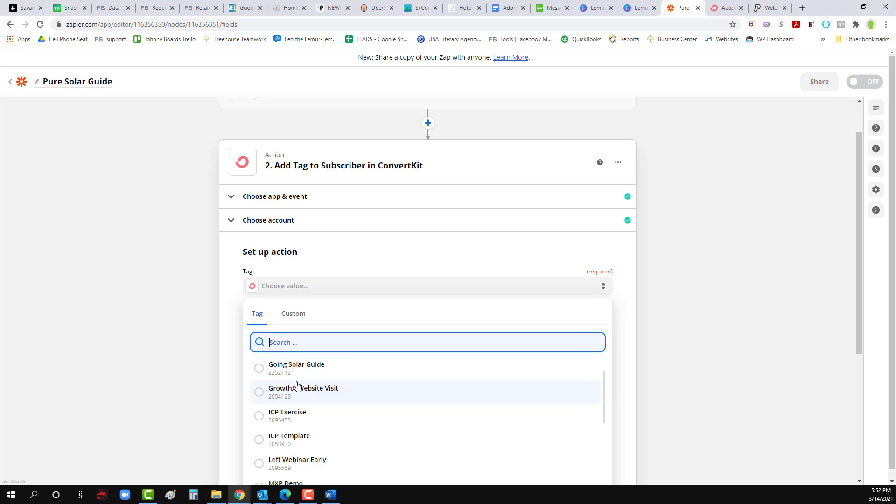
left_click(296, 368)
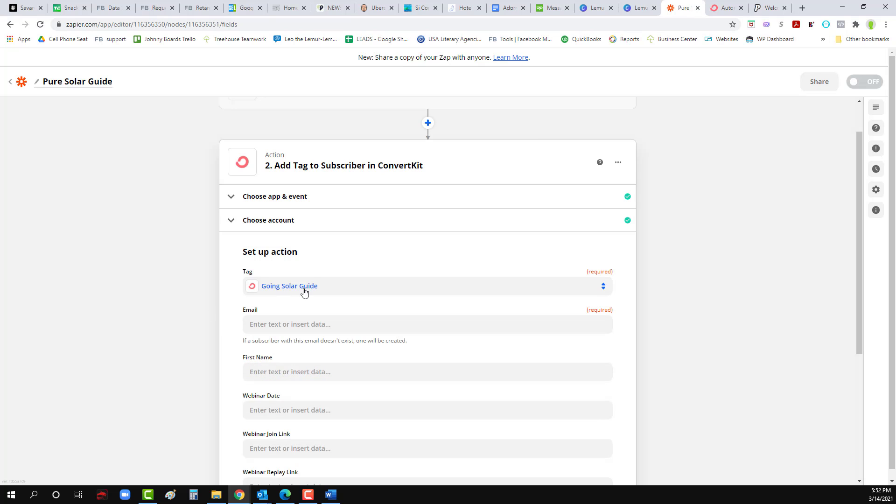
left_click(297, 329)
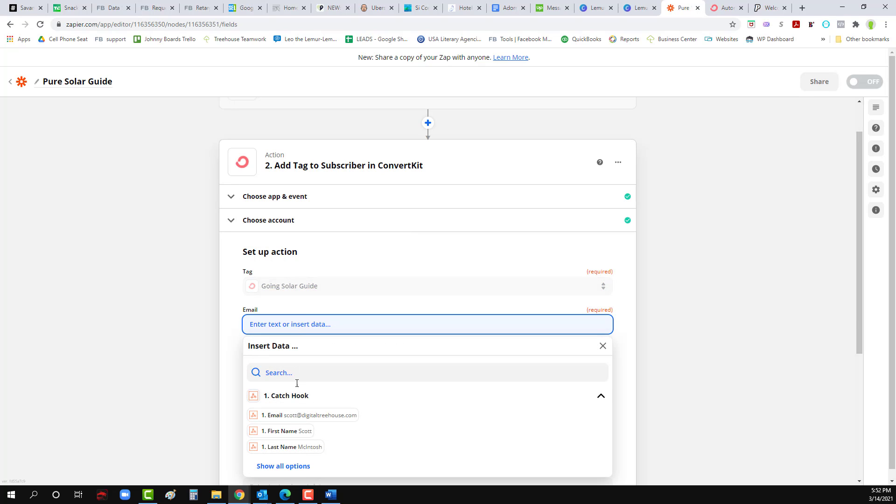
left_click(298, 414)
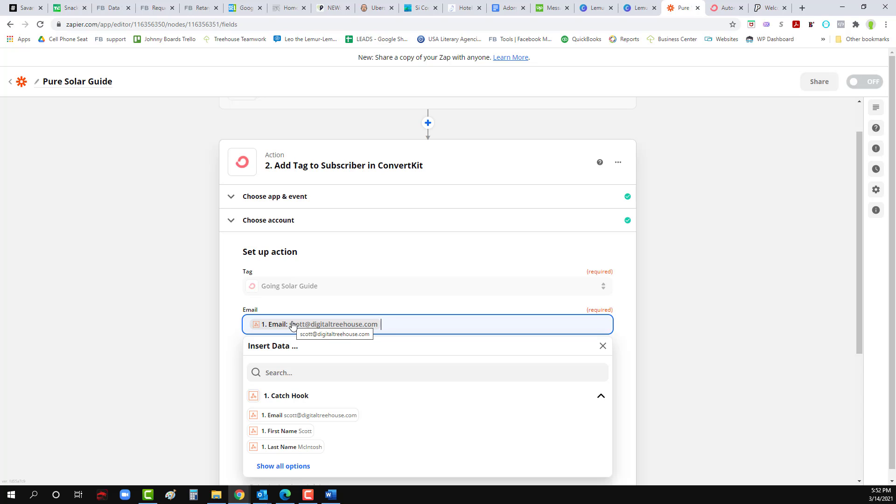
left_click(227, 306)
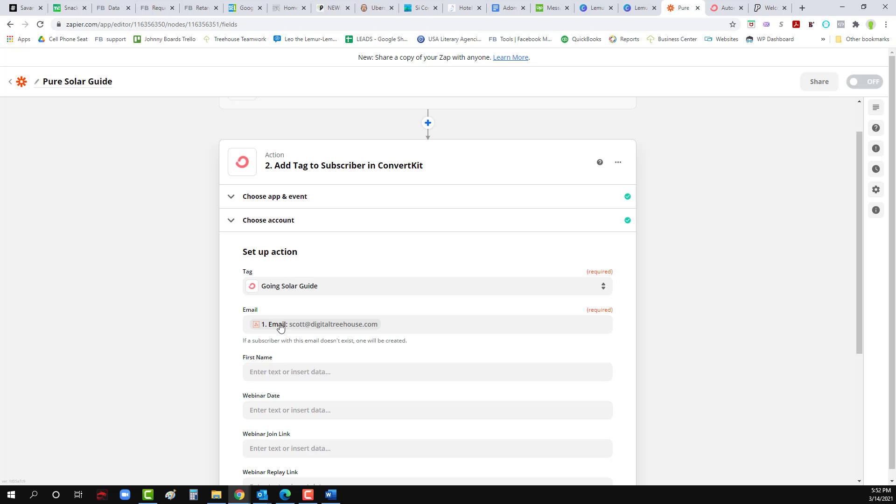
left_click(288, 372)
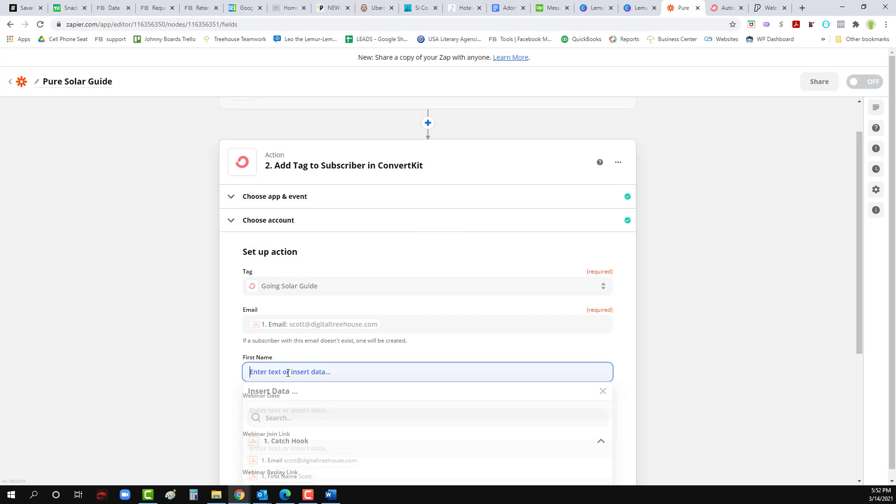
scroll(261, 368, "down", 2)
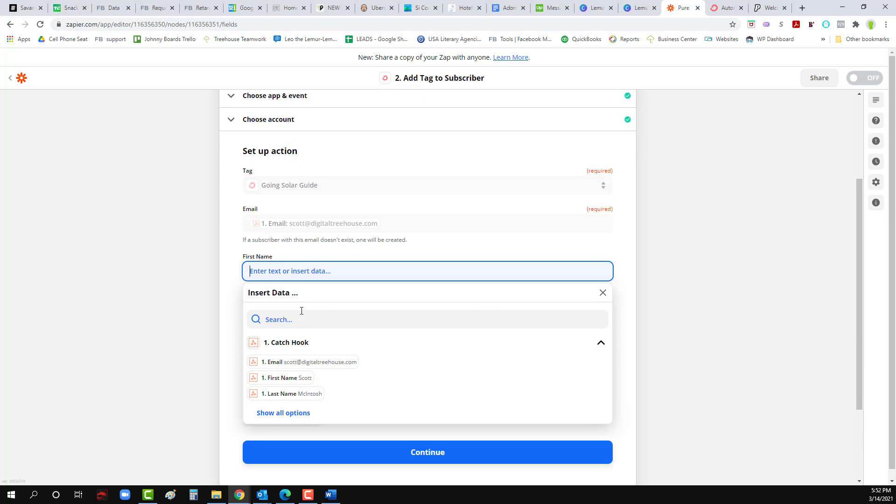
left_click(286, 377)
left_click(232, 297)
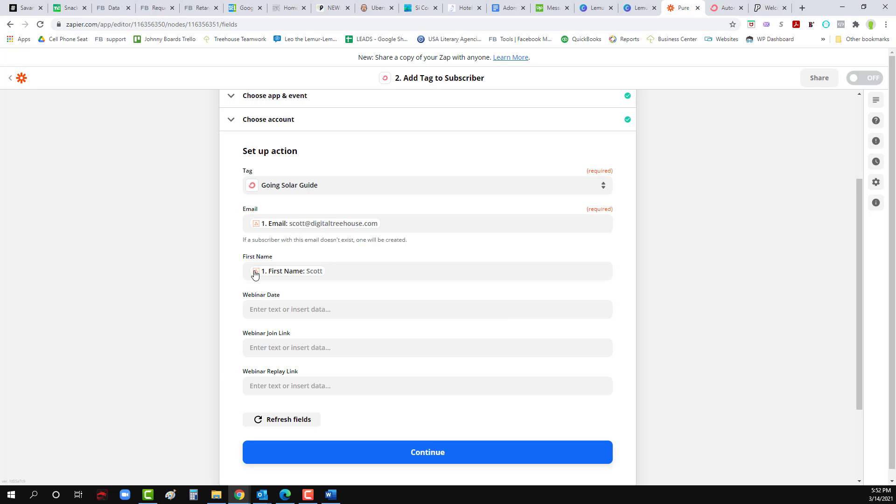
Step: Test the ConvertKit tagging action, turn the Pure Solar Guide zap on, and dismiss the share prompt
left_click(426, 460)
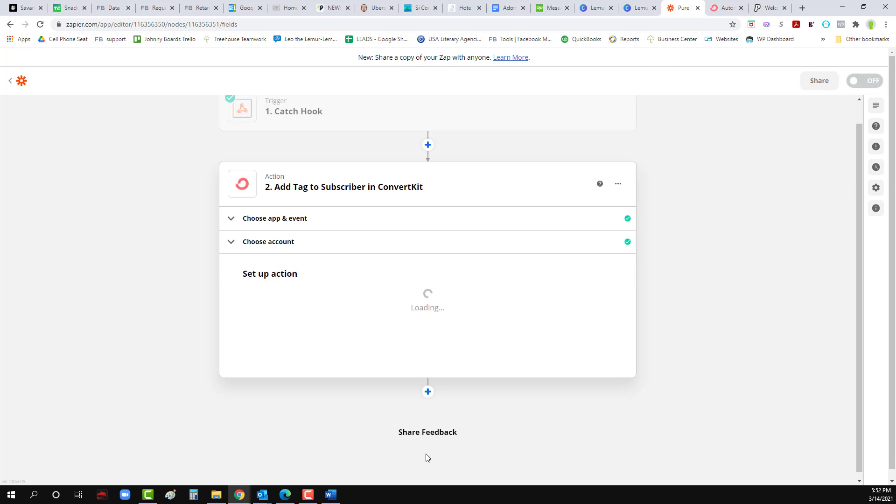
scroll(222, 350, "down", 3)
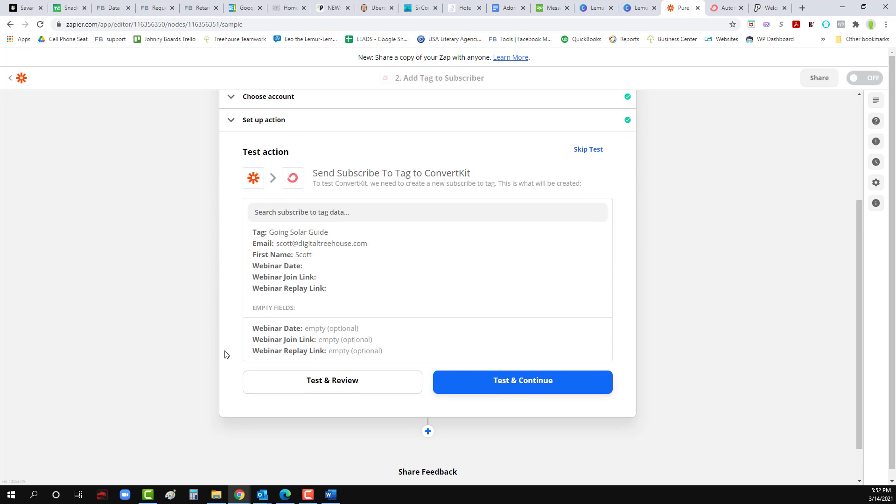
left_click(505, 383)
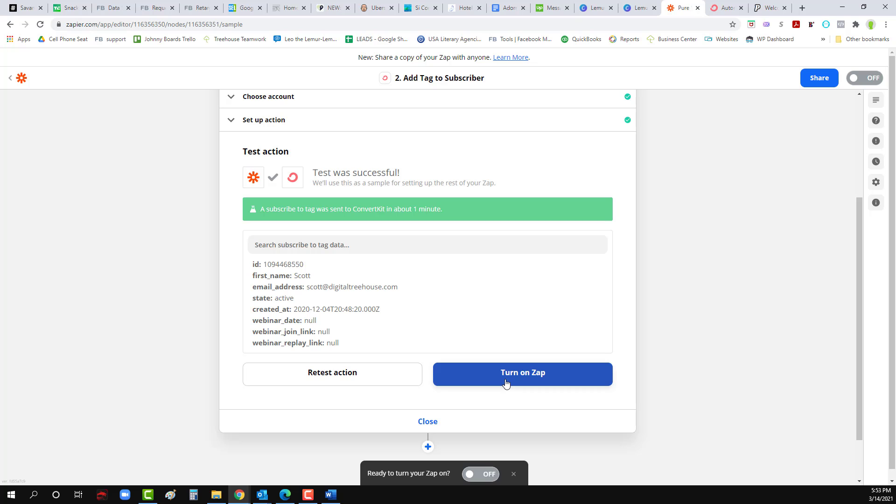
left_click(510, 380)
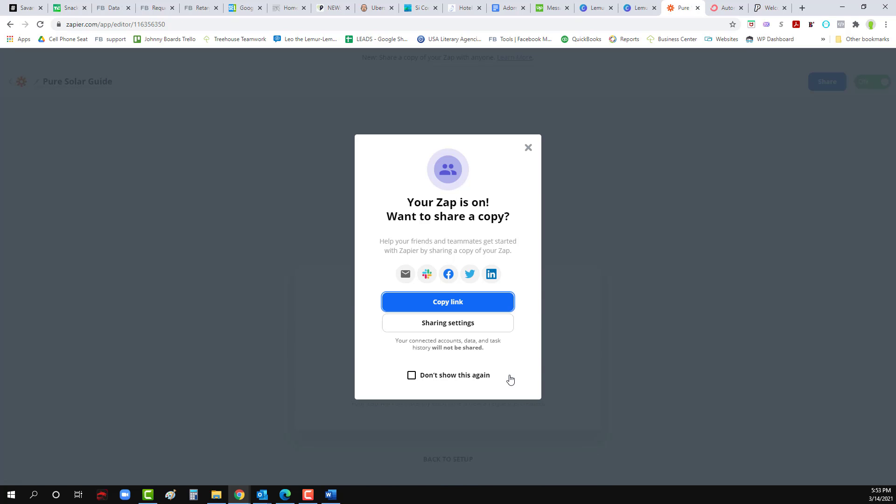
left_click(528, 148)
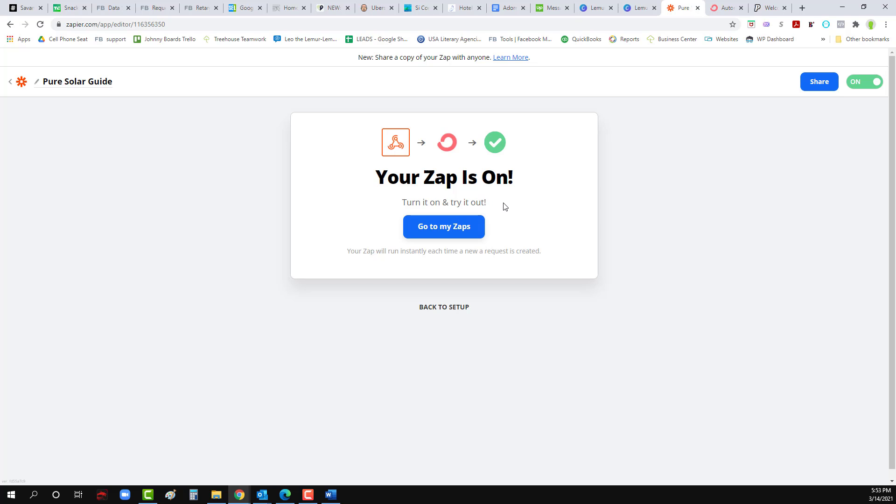
left_click(769, 9)
Step: Autofill the Pure Solar guide form with a saved contact and submit it with GET THE GUIDE
left_click(327, 422)
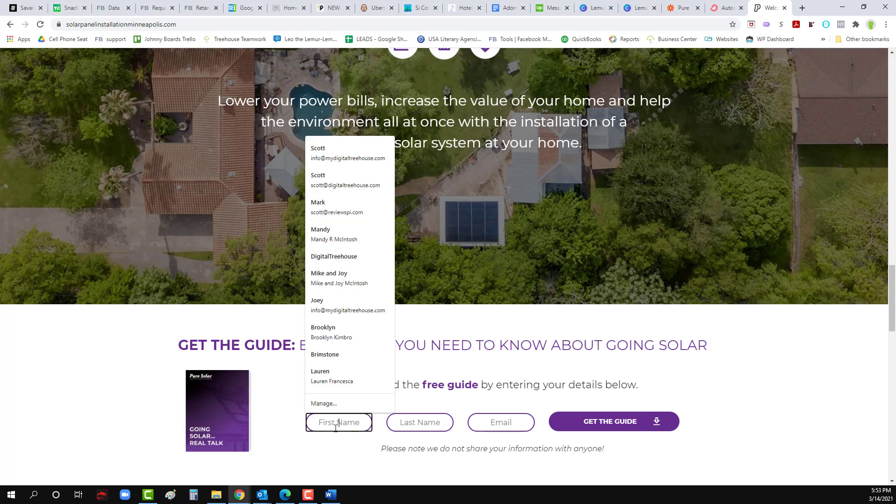
left_click(326, 159)
left_click(602, 425)
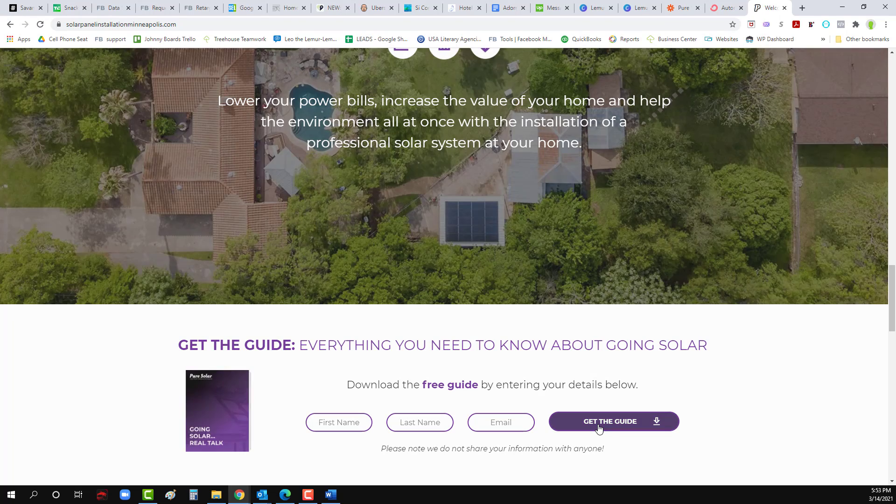
scroll(410, 401, "down", 2)
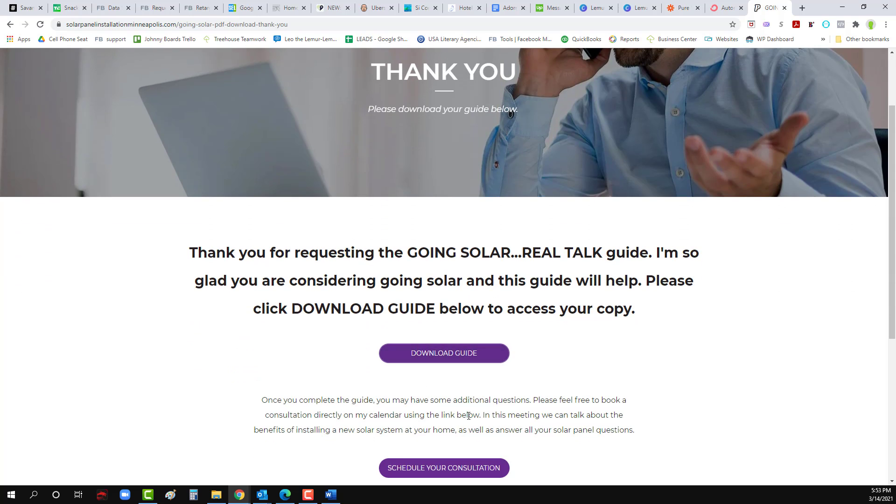
scroll(448, 401, "up", 2)
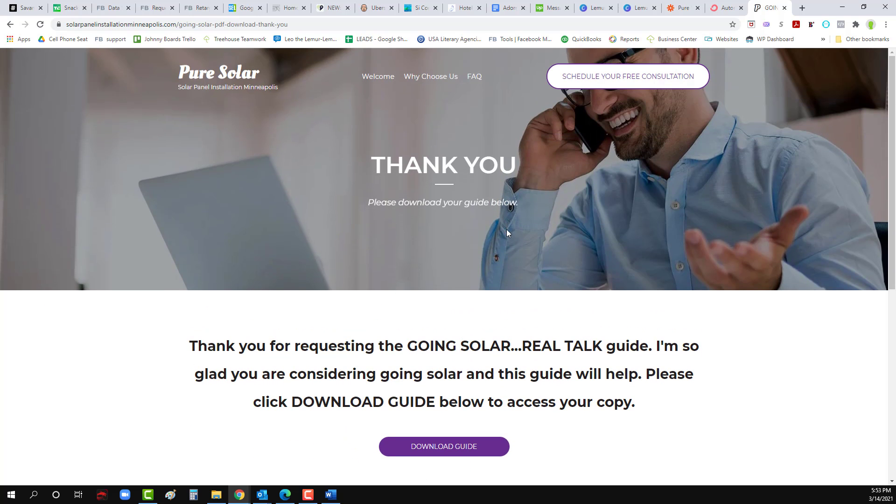